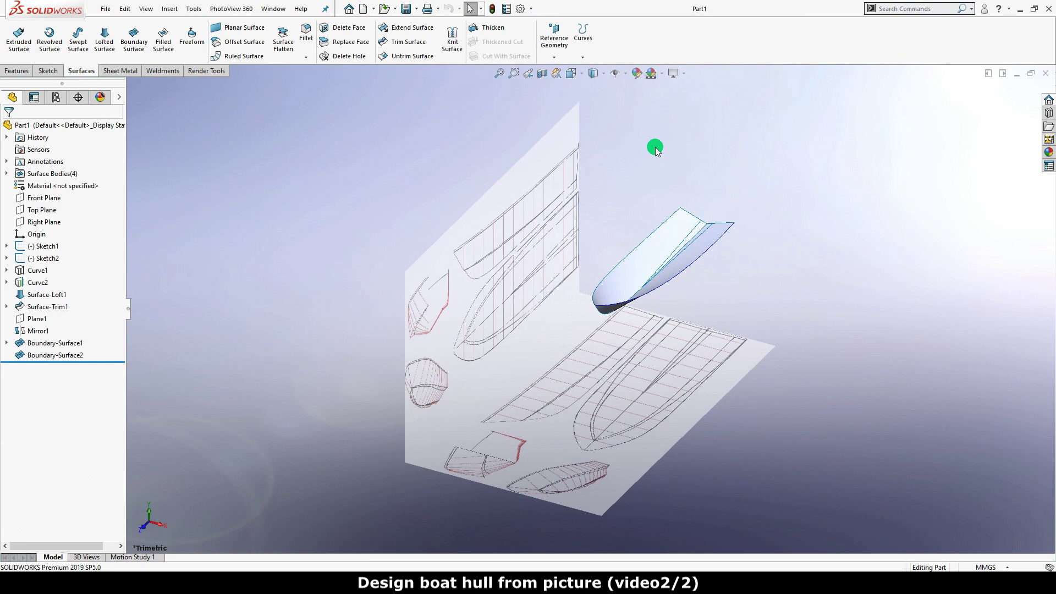
Select Right Plane in the FeatureManager design tree.
{"action": "left_click", "coordinate": [60, 222]}
Start a sketch on Right Plane, view it Normal To, and draw a spline from bow to stern.
{"action": "left_click", "coordinate": [69, 208]}
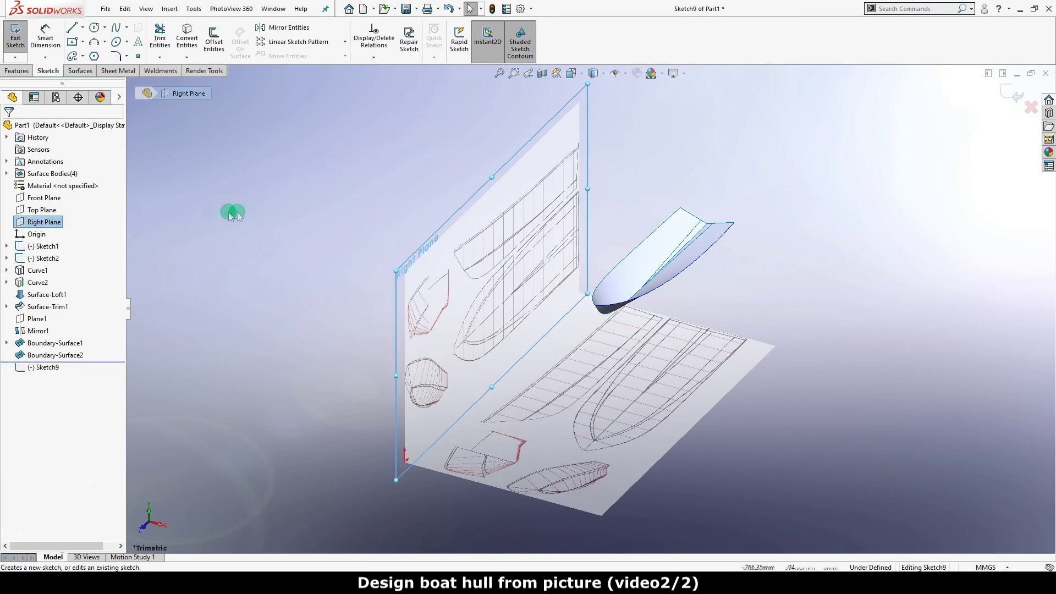
{"action": "left_click", "coordinate": [579, 74]}
{"action": "left_click", "coordinate": [634, 135]}
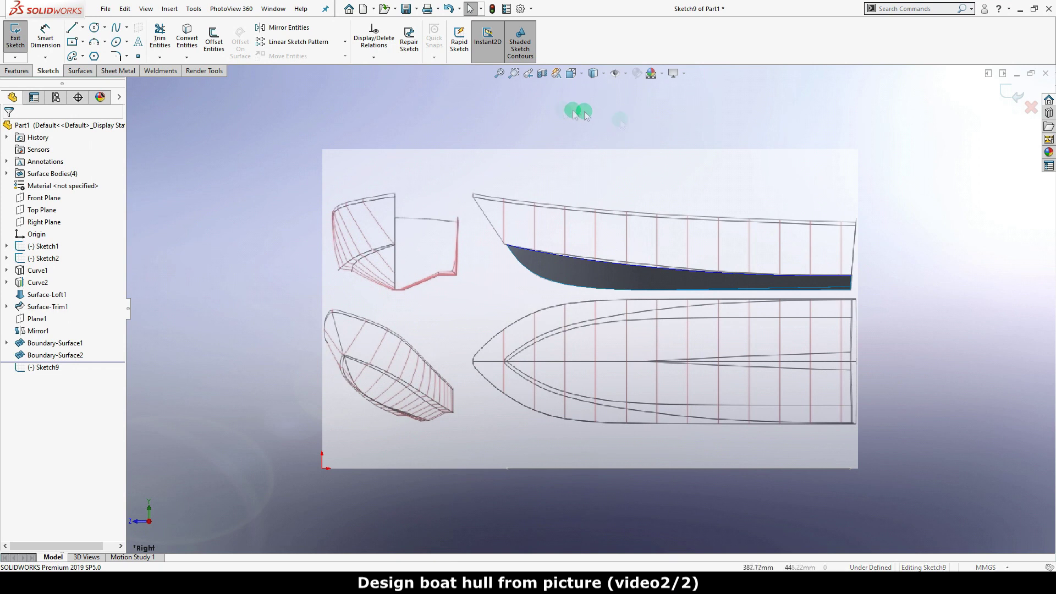
{"action": "left_click", "coordinate": [112, 29]}
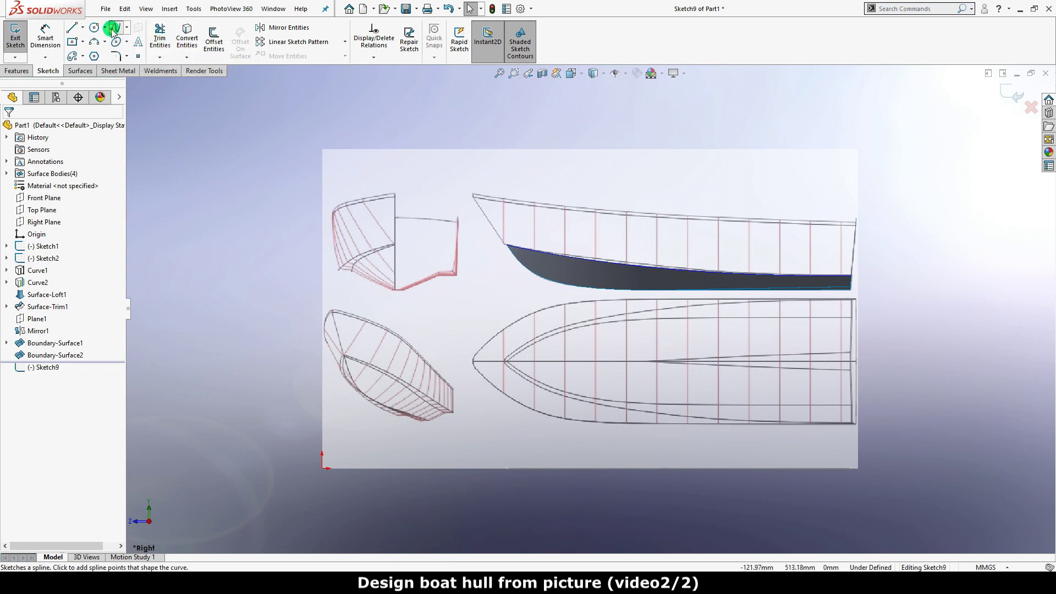
{"action": "left_click", "coordinate": [484, 221]}
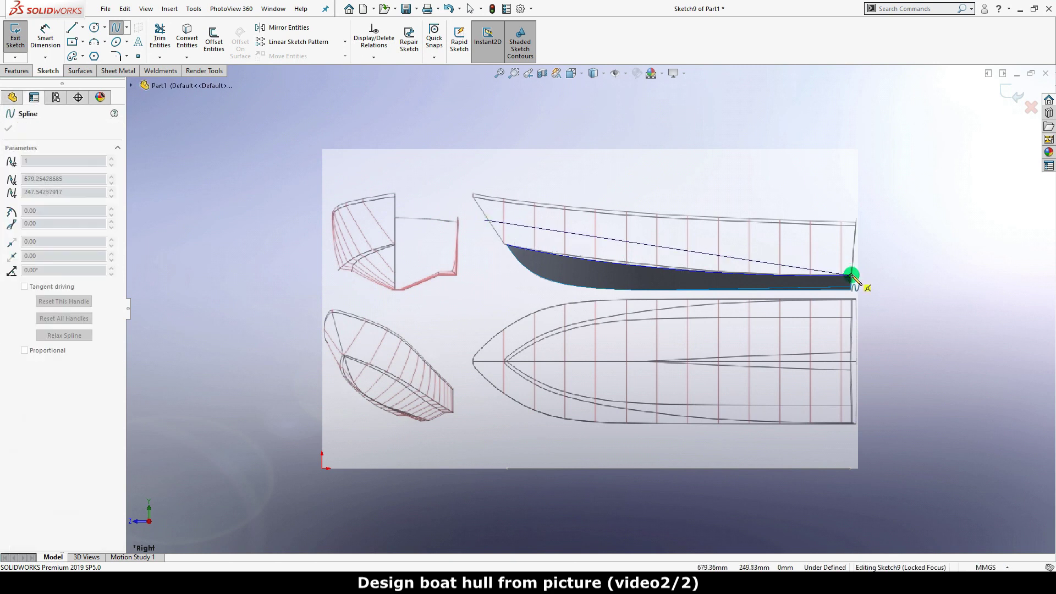
{"action": "right_click", "coordinate": [905, 272]}
{"action": "left_click", "coordinate": [927, 278]}
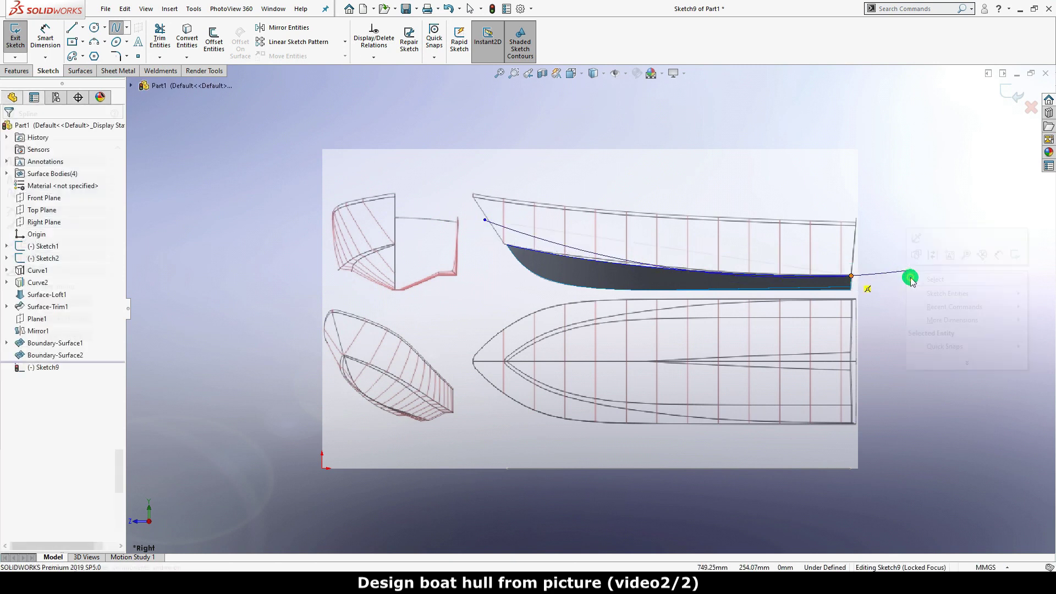
Make the spline coincident with the hull corner and move its front end onto the hull curve.
{"action": "left_click", "coordinate": [528, 227]}
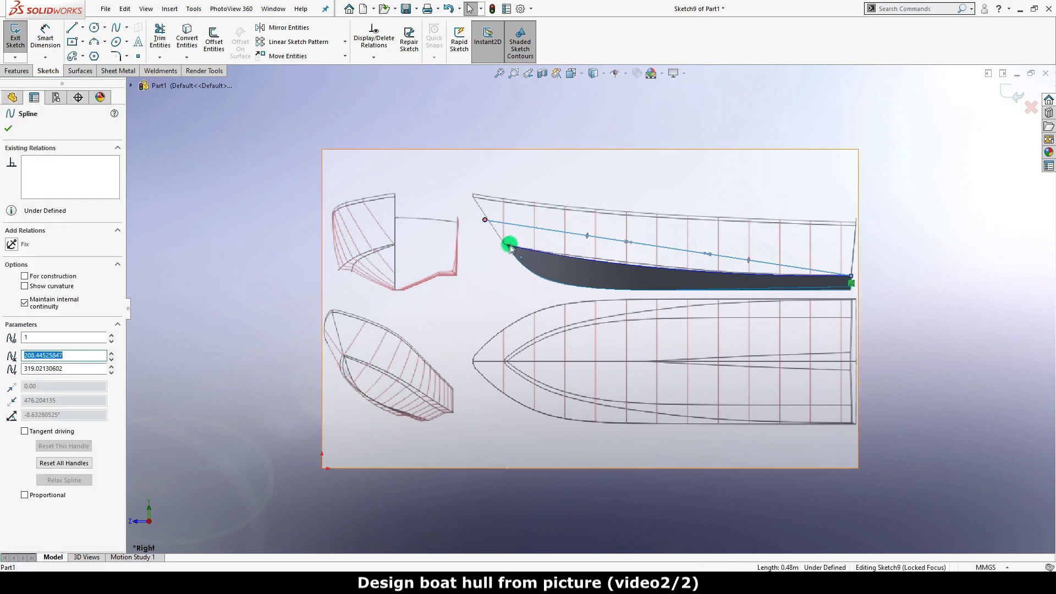
{"action": "left_click", "coordinate": [507, 246], "text": "ctrl"}
{"action": "left_click", "coordinate": [540, 196]}
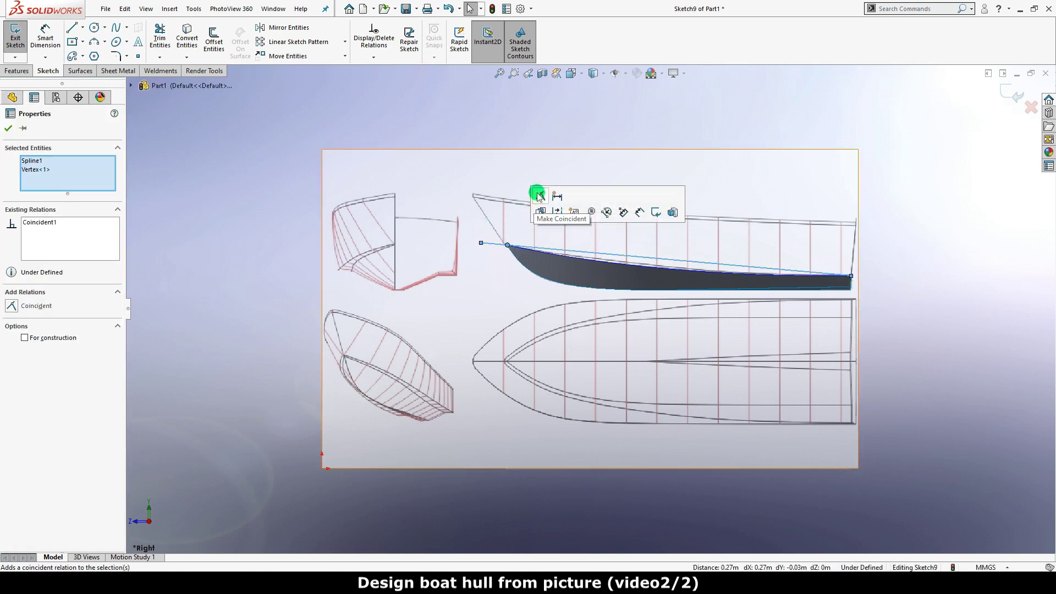
{"action": "left_click", "coordinate": [544, 159]}
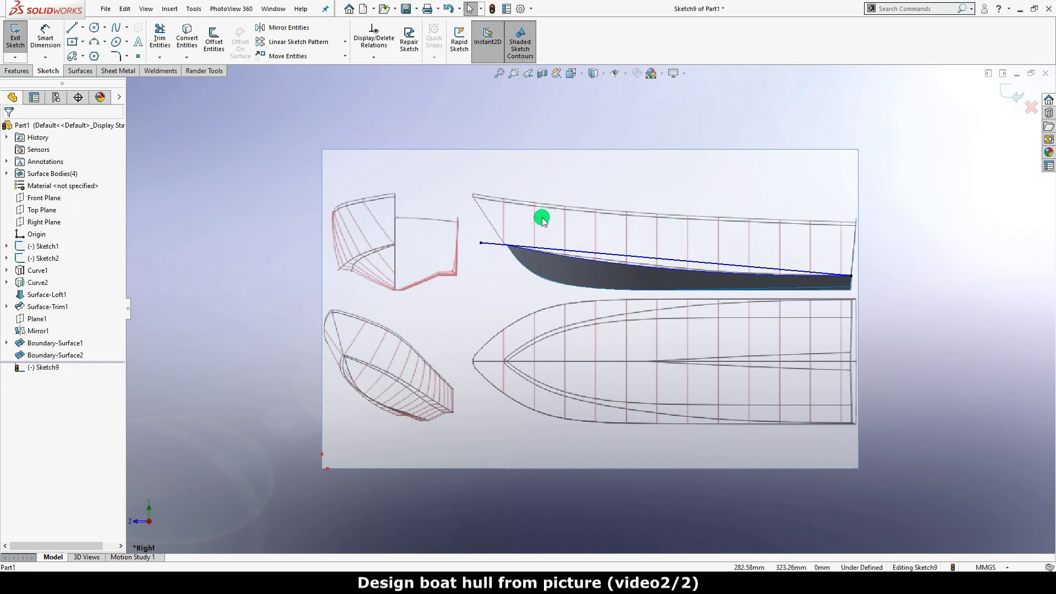
{"action": "scroll", "coordinate": [533, 222], "scroll_direction": "down", "scroll_amount": 5}
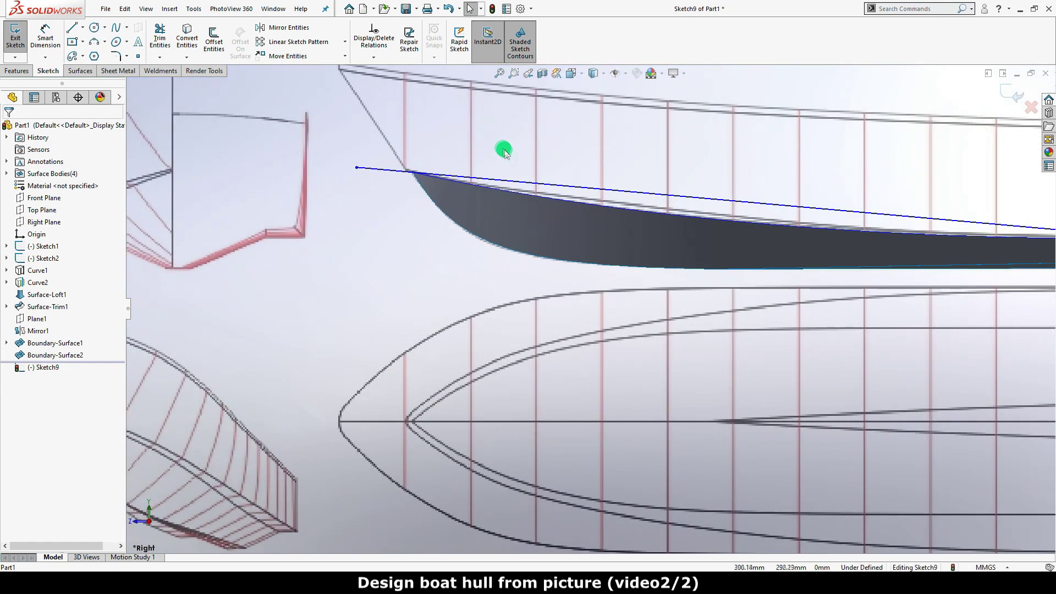
{"action": "left_click_drag", "start_coordinate": [398, 301], "coordinate": [450, 304]}
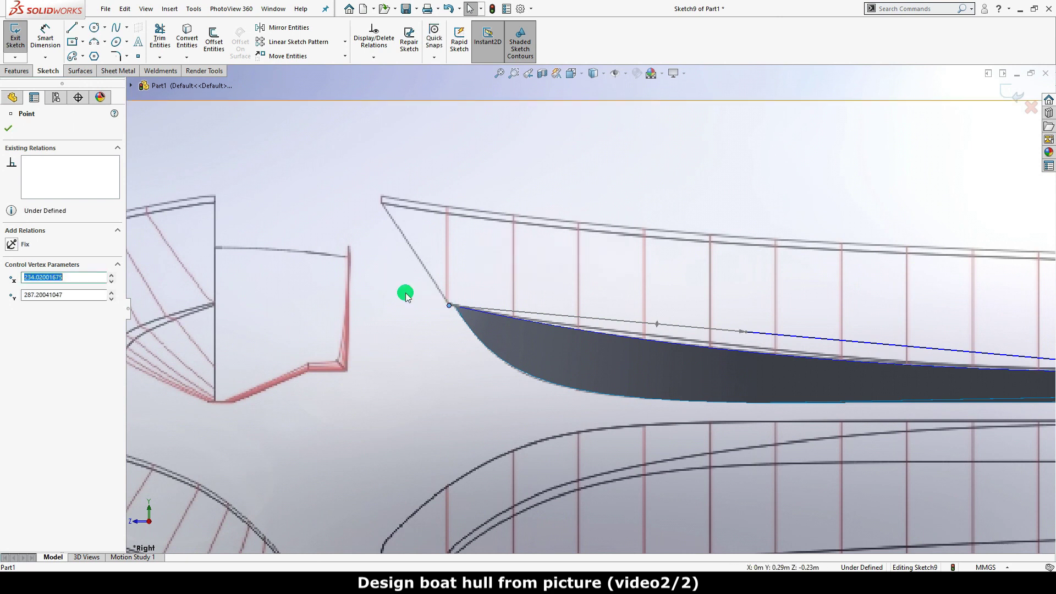
{"action": "left_click", "coordinate": [452, 275]}
Bend the spline down onto the hull edge and exit Sketch9.
{"action": "scroll", "coordinate": [534, 249], "scroll_direction": "up", "scroll_amount": 3}
{"action": "scroll", "coordinate": [539, 266], "scroll_direction": "up", "scroll_amount": 3}
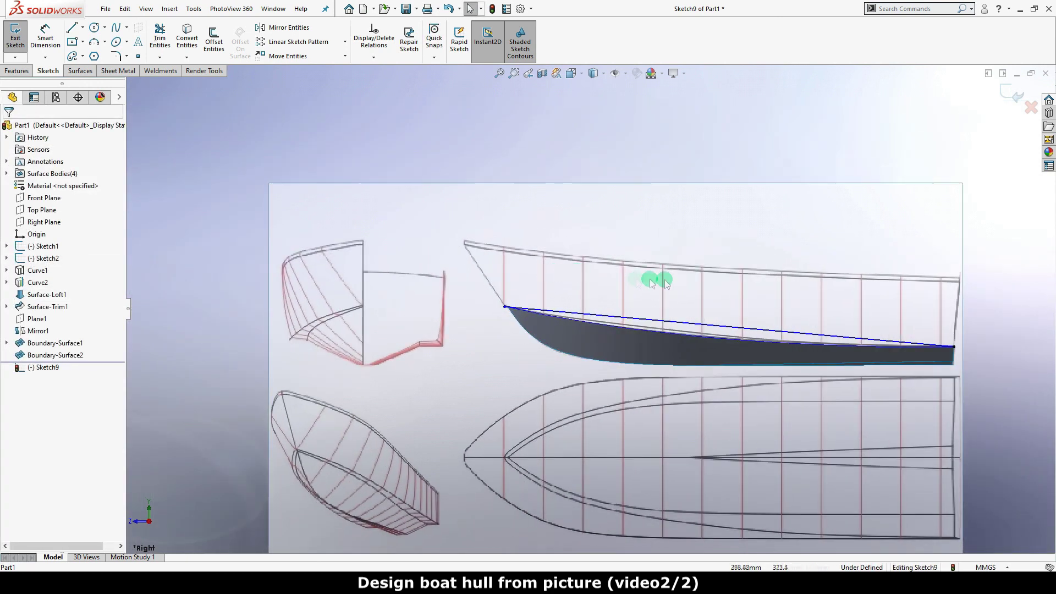
{"action": "scroll", "coordinate": [593, 259], "scroll_direction": "up", "scroll_amount": 2}
{"action": "left_click", "coordinate": [660, 305]}
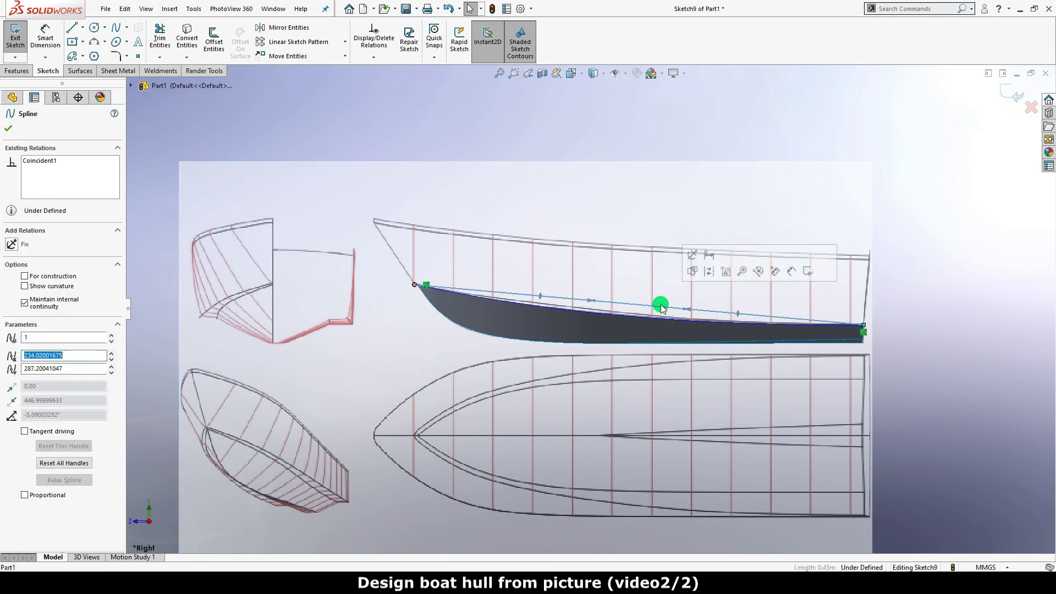
{"action": "mouse_move", "coordinate": [681, 310]}
{"action": "left_mouse_down"}
{"action": "mouse_move", "coordinate": [677, 325]}
{"action": "mouse_move", "coordinate": [636, 264]}
{"action": "mouse_move", "coordinate": [678, 328]}
{"action": "left_mouse_up"}
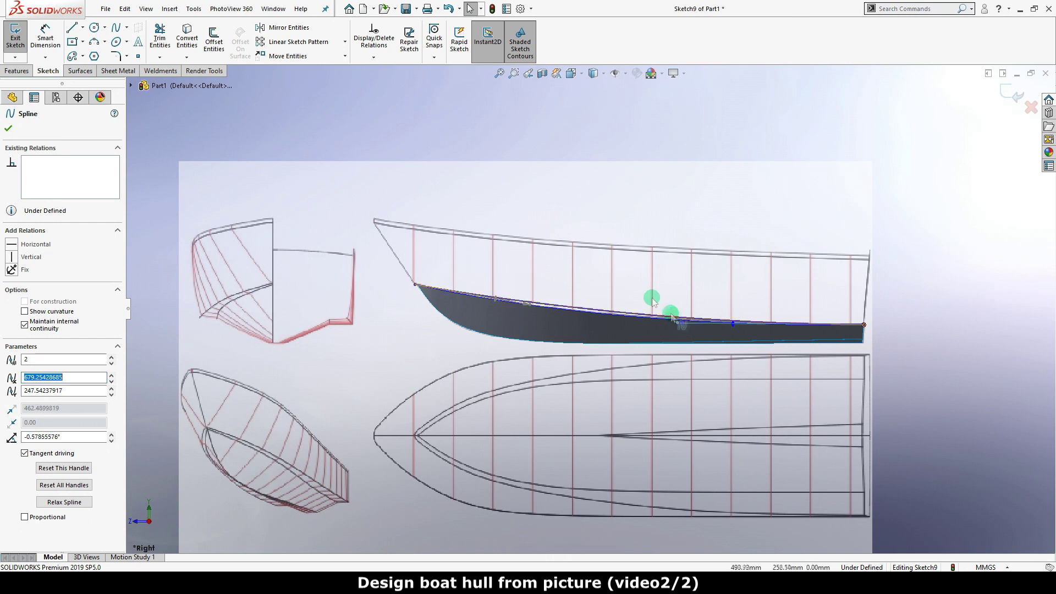
{"action": "left_click", "coordinate": [562, 136]}
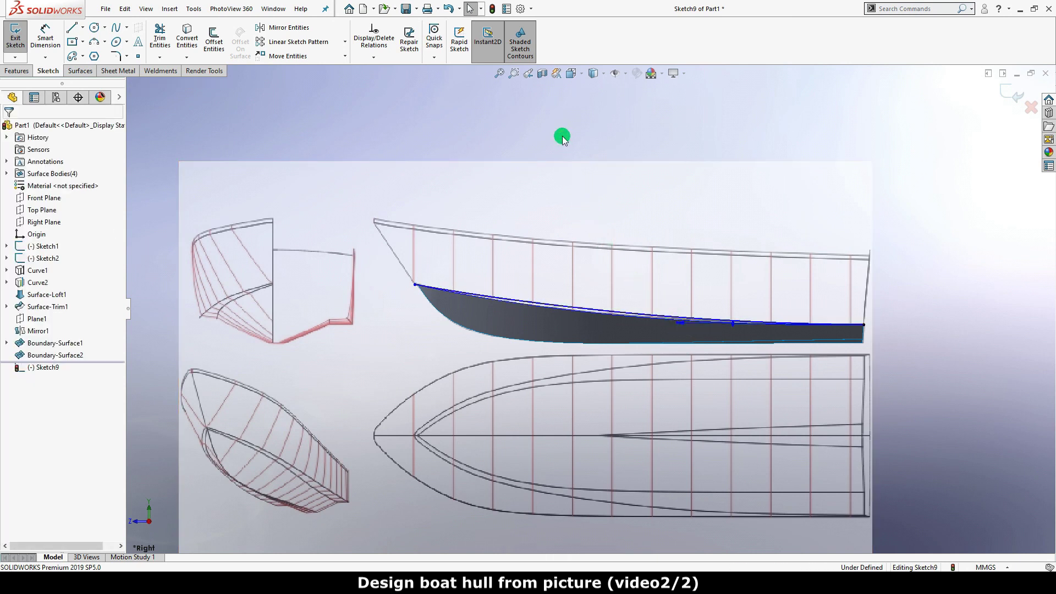
{"action": "left_click", "coordinate": [1011, 94]}
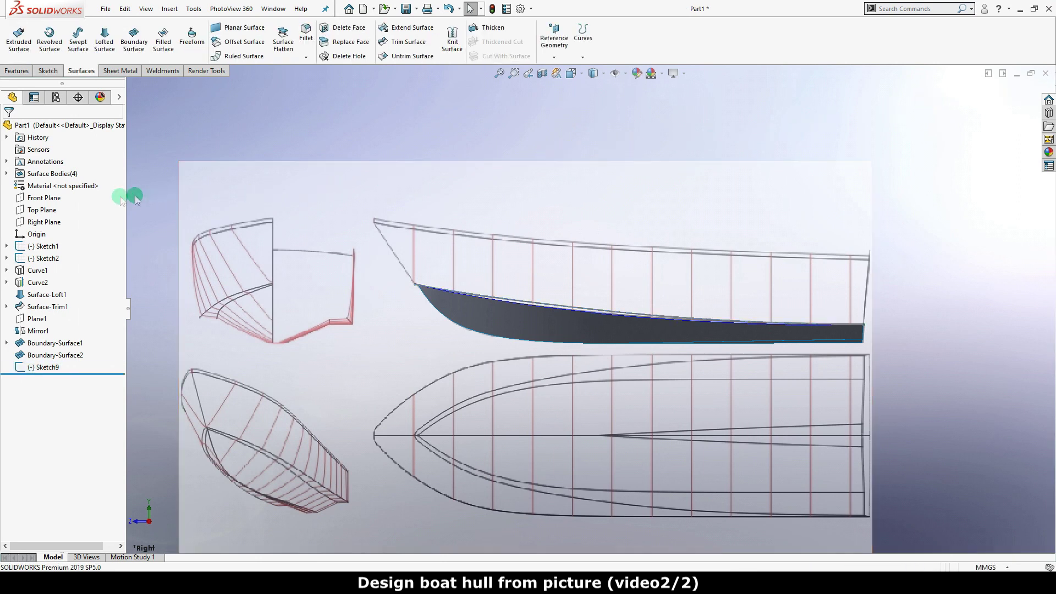
Start a sketch on Top Plane, view it Normal To, and draw a spline beside the hull.
{"action": "left_click", "coordinate": [54, 211]}
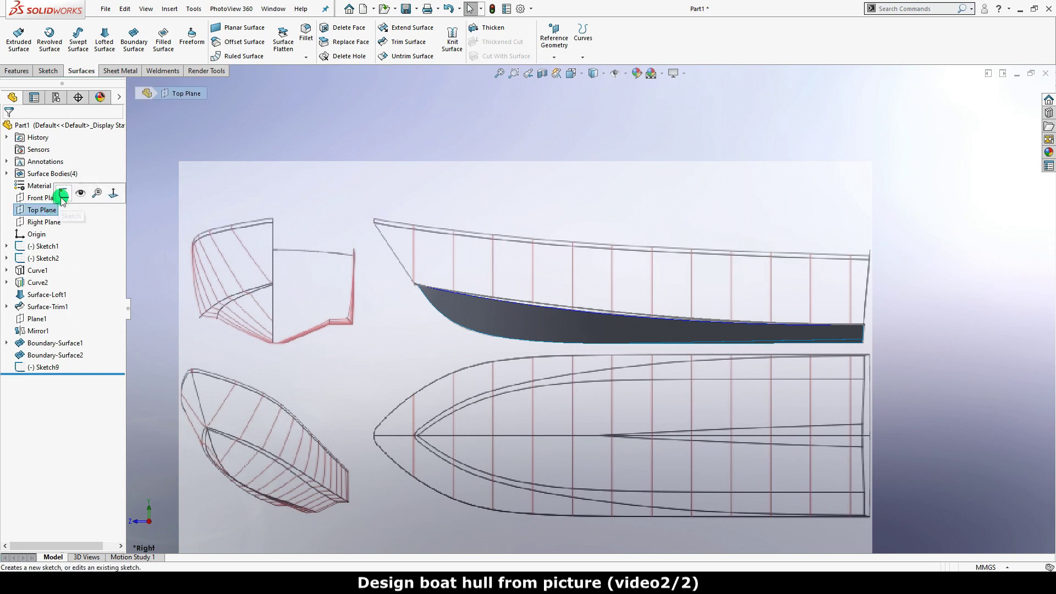
{"action": "left_click", "coordinate": [62, 196]}
{"action": "left_click", "coordinate": [571, 73]}
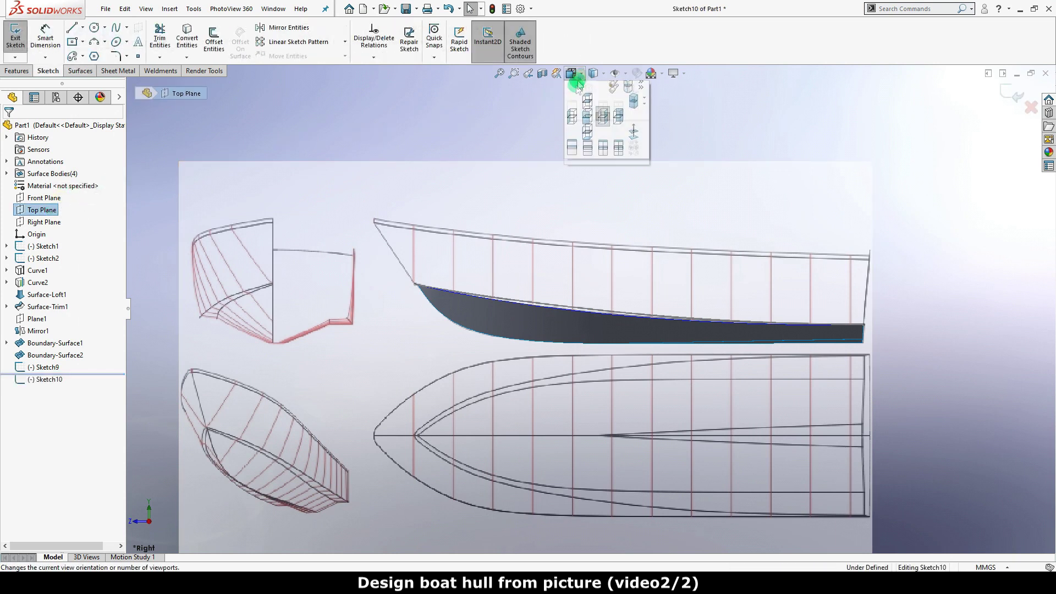
{"action": "left_click", "coordinate": [634, 134]}
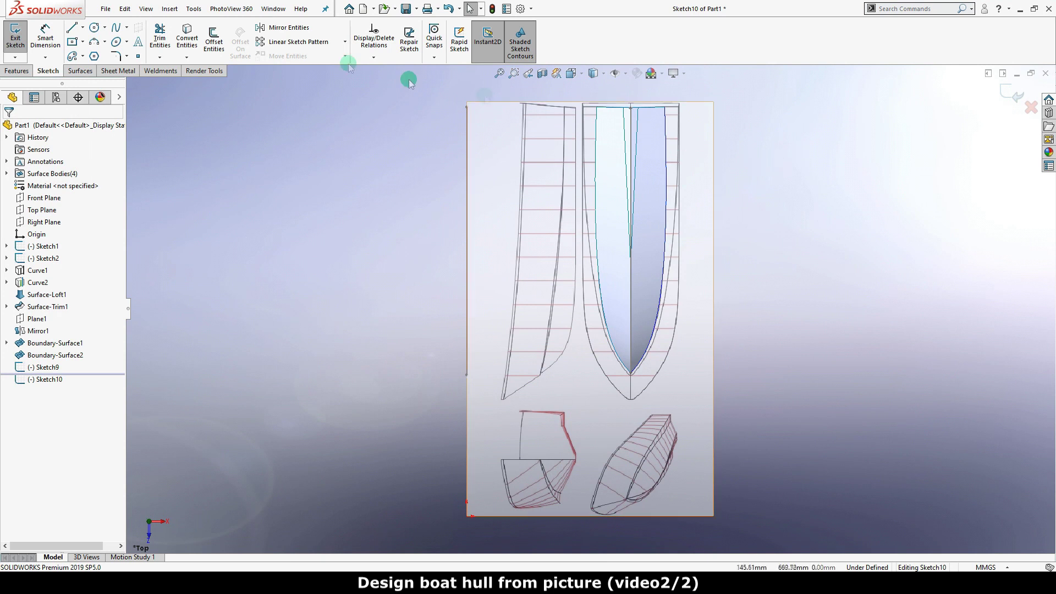
{"action": "left_click", "coordinate": [114, 27]}
{"action": "left_click_drag", "start_coordinate": [703, 118], "coordinate": [699, 264]}
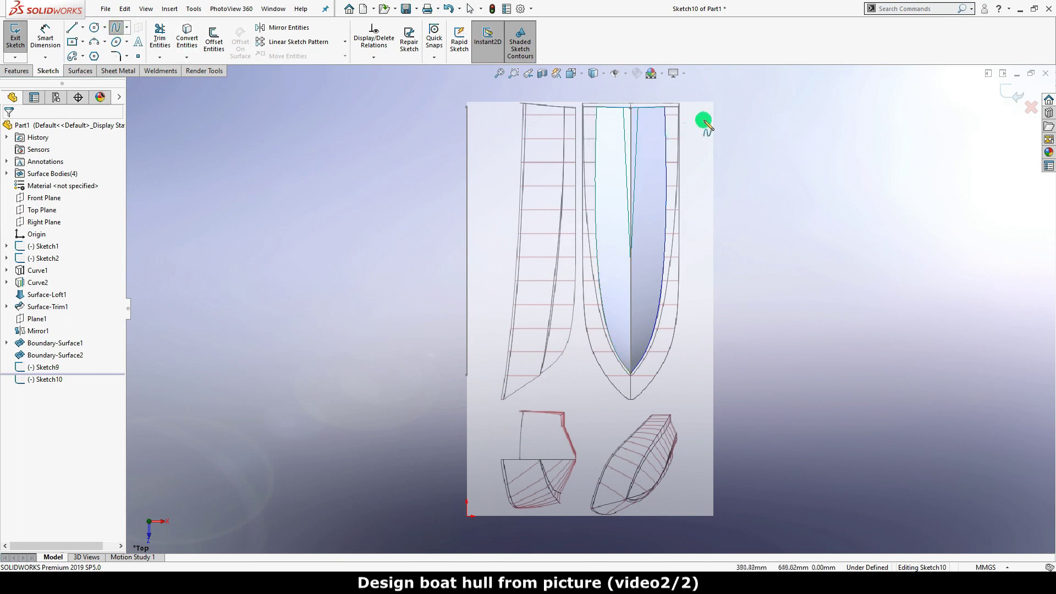
{"action": "right_click", "coordinate": [776, 258]}
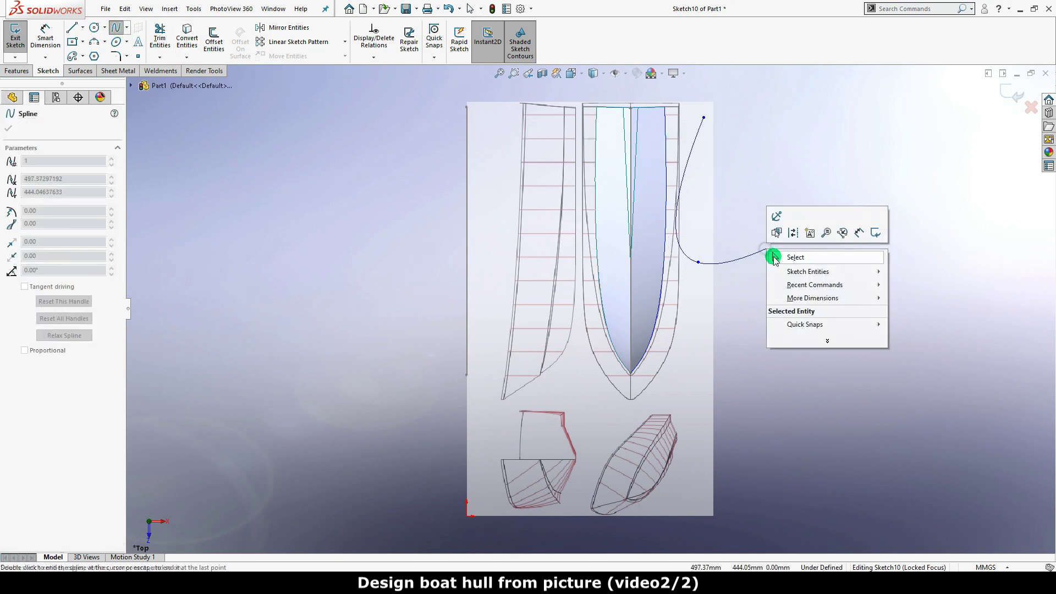
{"action": "left_click", "coordinate": [774, 258]}
Make the new spline's top endpoint horizontal with Sketch9's endpoint.
{"action": "middle_click_drag", "start_coordinate": [774, 215], "coordinate": [759, 212]}
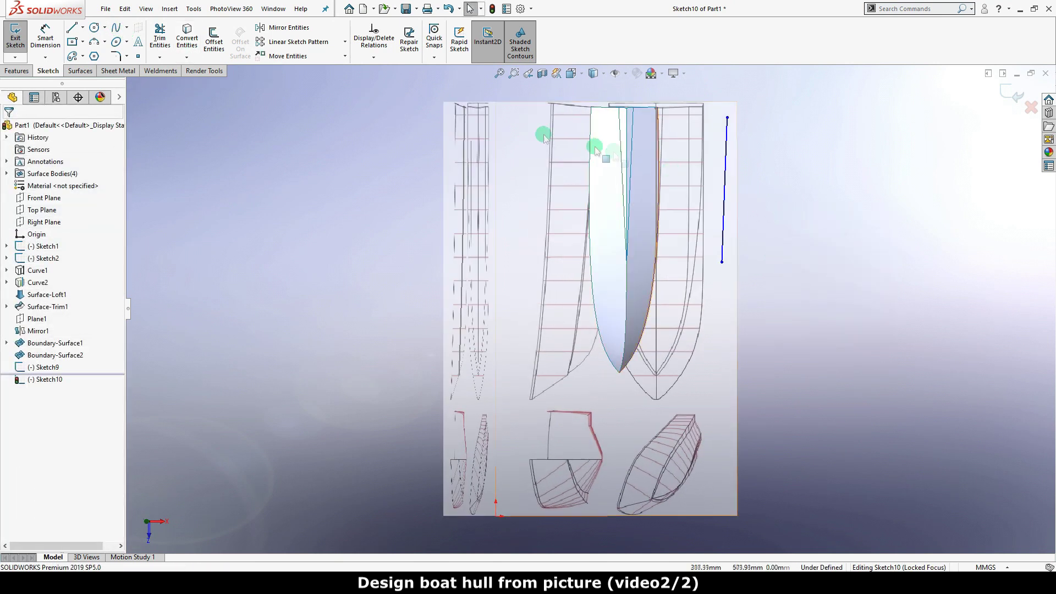
{"action": "left_click", "coordinate": [464, 108]}
{"action": "left_click", "coordinate": [727, 118], "text": "ctrl"}
{"action": "left_click", "coordinate": [759, 72]}
{"action": "left_click", "coordinate": [816, 194]}
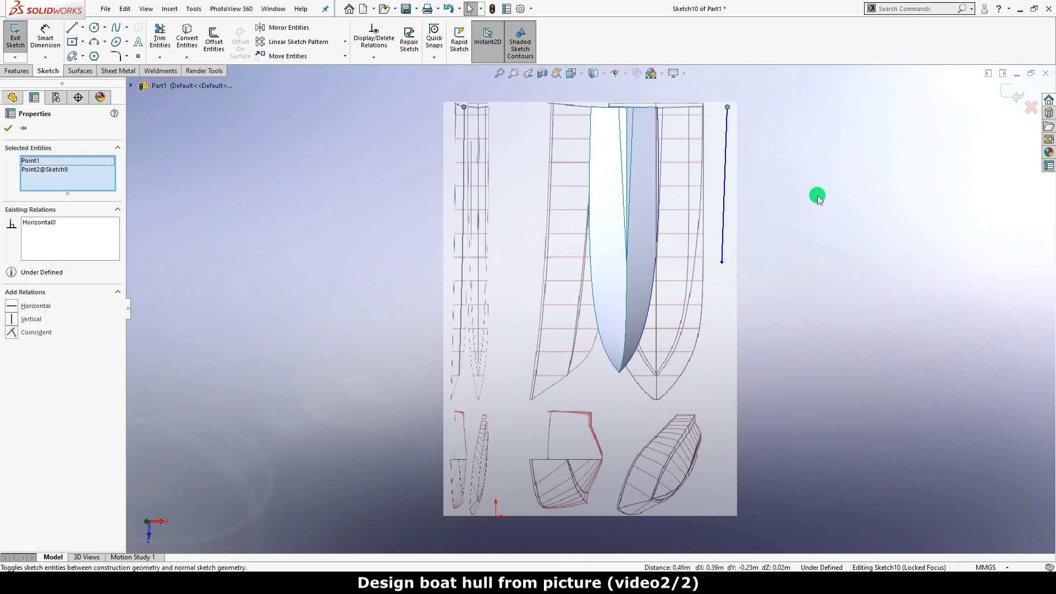
Make the bottom endpoint horizontal with Sketch9's other endpoint and return to the top view.
{"action": "left_click", "coordinate": [722, 262]}
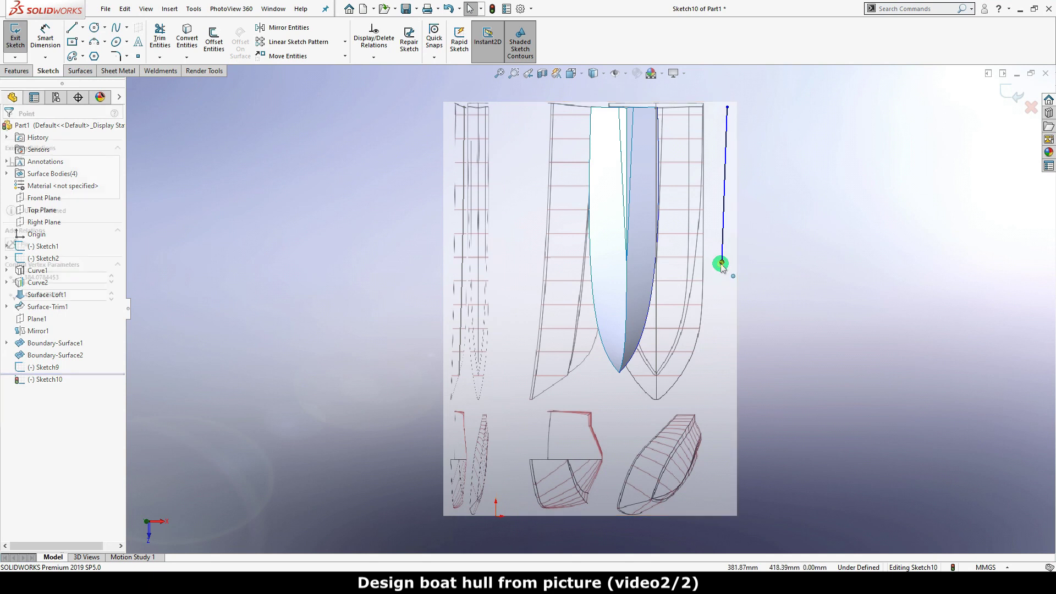
{"action": "left_click", "coordinate": [459, 374], "text": "ctrl"}
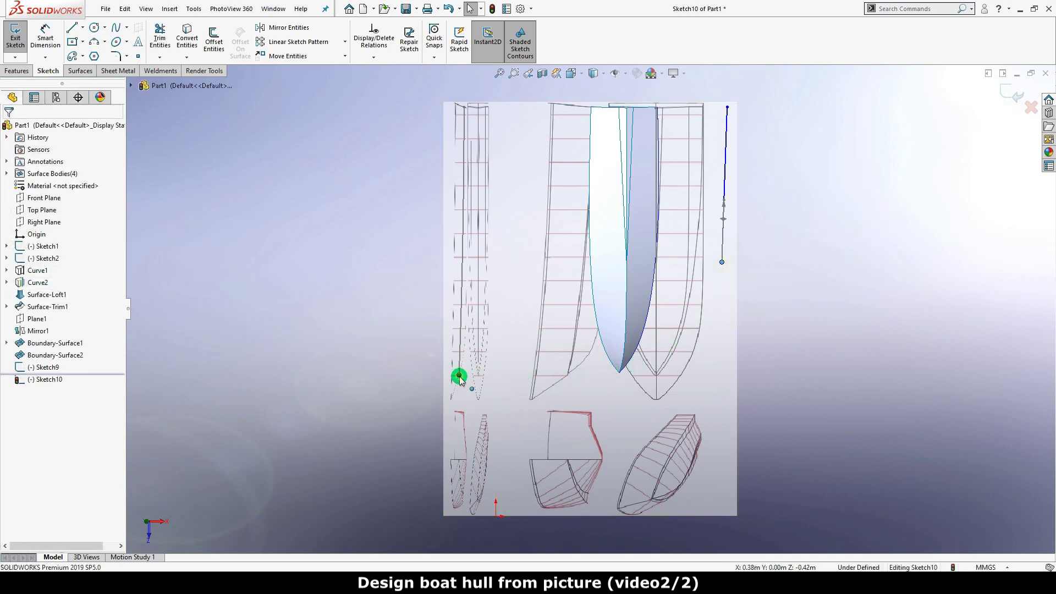
{"action": "left_click", "coordinate": [490, 329]}
{"action": "left_click", "coordinate": [825, 219]}
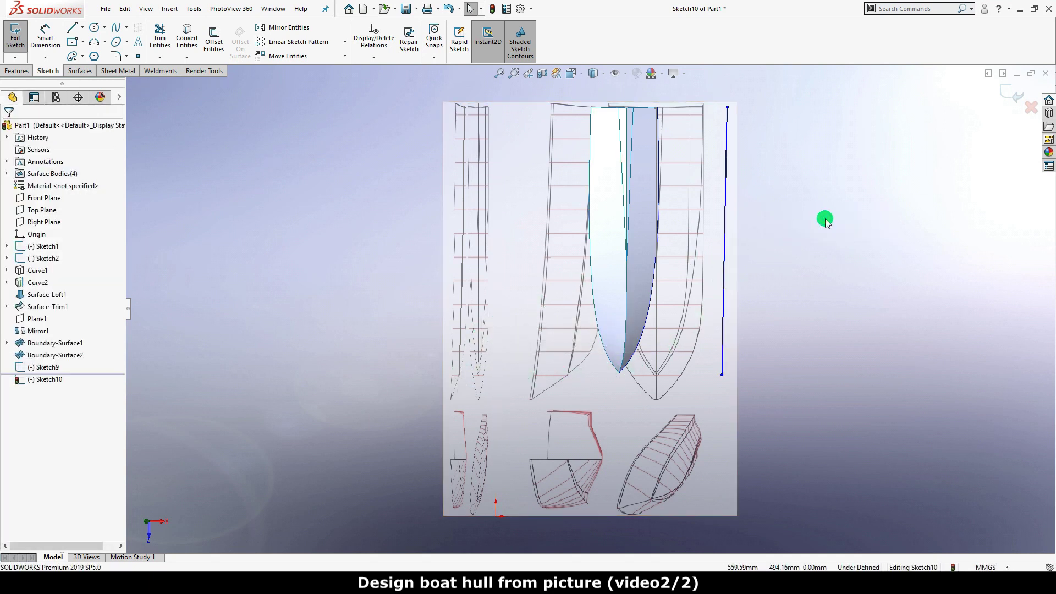
{"action": "left_click", "coordinate": [527, 73]}
{"action": "left_click", "coordinate": [828, 126]}
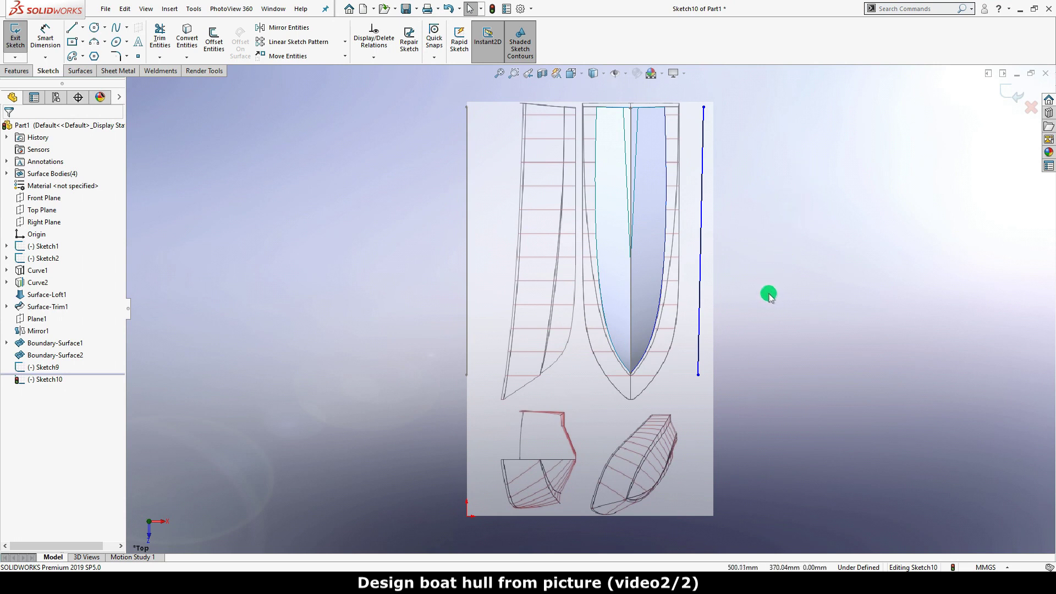
Move the line's bottom endpoint closer to the hull.
{"action": "mouse_move", "coordinate": [697, 375]}
{"action": "left_mouse_down"}
{"action": "mouse_move", "coordinate": [647, 394]}
{"action": "mouse_move", "coordinate": [677, 389]}
{"action": "left_mouse_up"}
{"action": "left_click", "coordinate": [730, 302]}
{"action": "scroll", "coordinate": [684, 344], "scroll_direction": "down", "scroll_amount": 2}
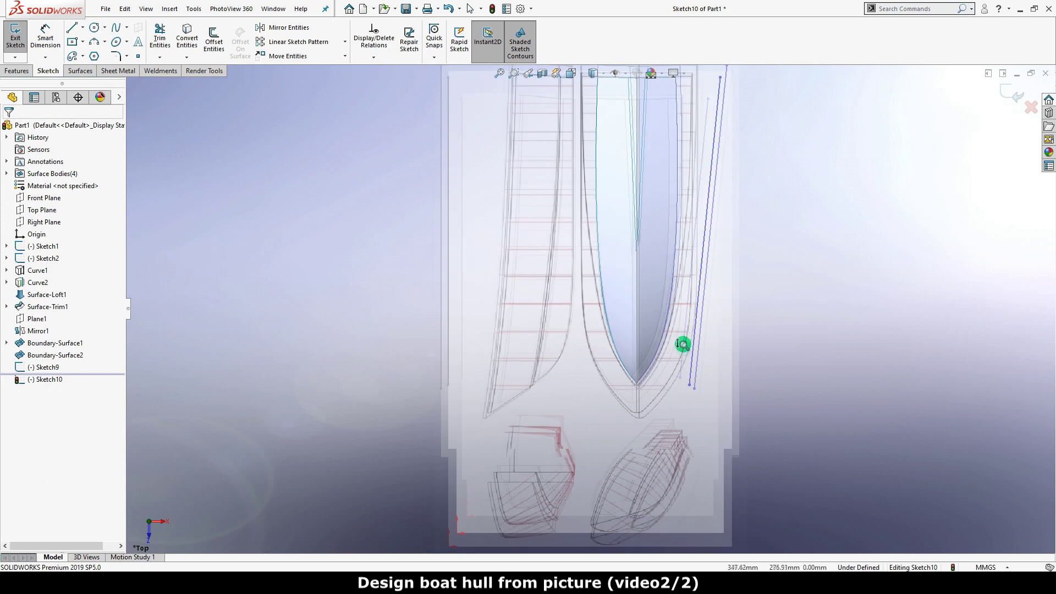
{"action": "scroll", "coordinate": [691, 321], "scroll_direction": "down", "scroll_amount": 2}
{"action": "scroll", "coordinate": [732, 366], "scroll_direction": "down", "scroll_amount": 1}
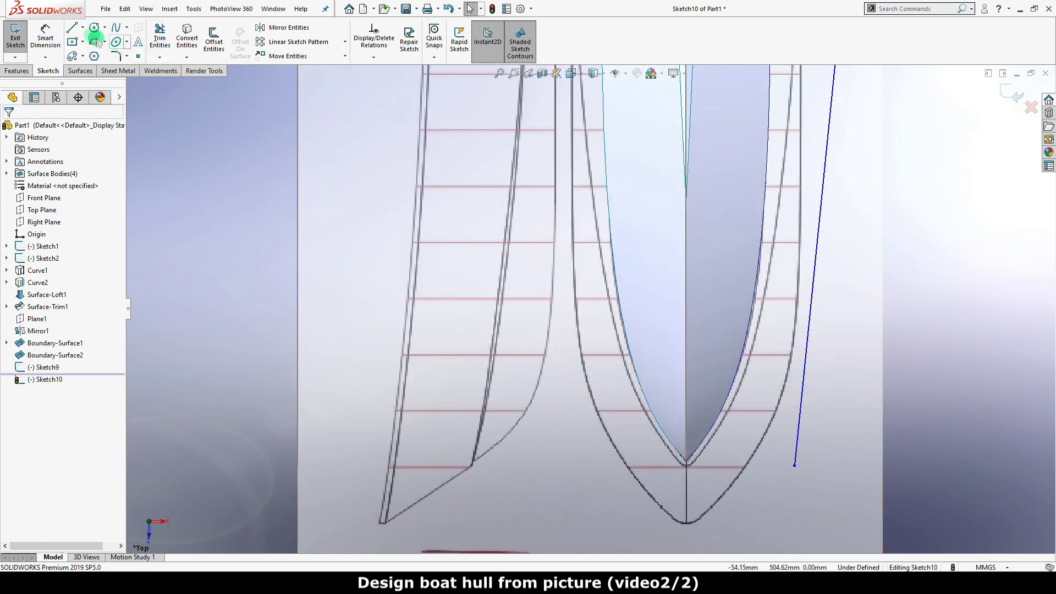
Draw a horizontal centerline from the line's lower end to the hull's bottom point.
{"action": "left_click", "coordinate": [83, 28]}
{"action": "left_click", "coordinate": [110, 52]}
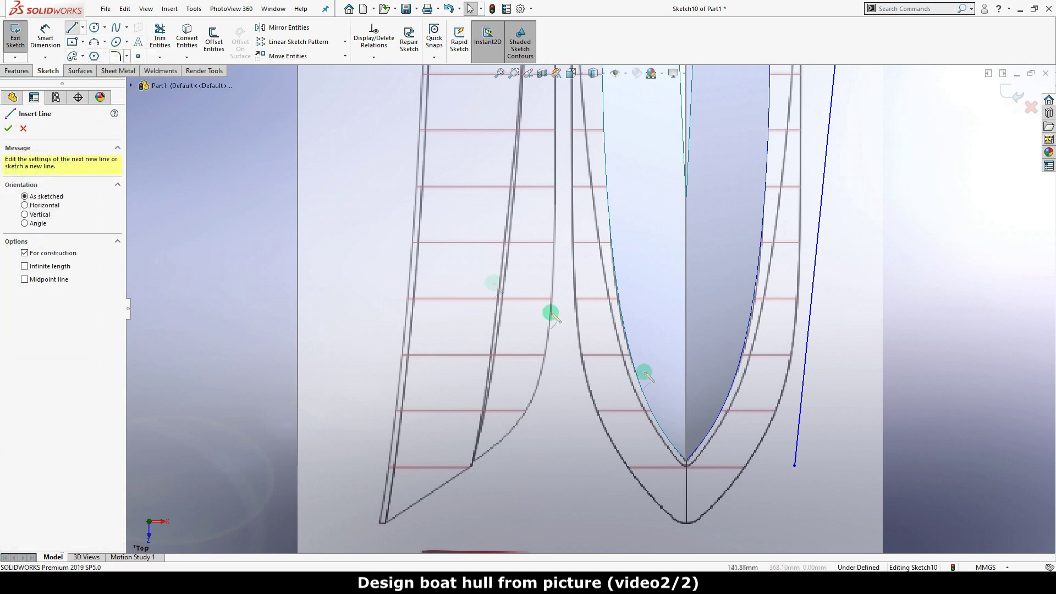
{"action": "left_click", "coordinate": [796, 467]}
{"action": "left_click", "coordinate": [685, 460]}
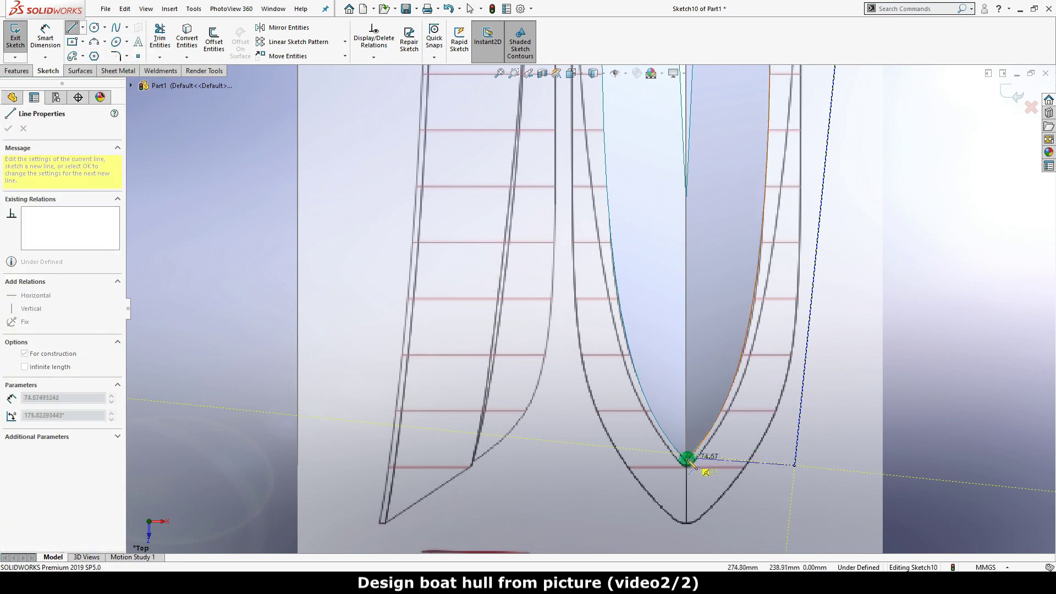
{"action": "right_click", "coordinate": [836, 380]}
{"action": "left_click", "coordinate": [851, 380]}
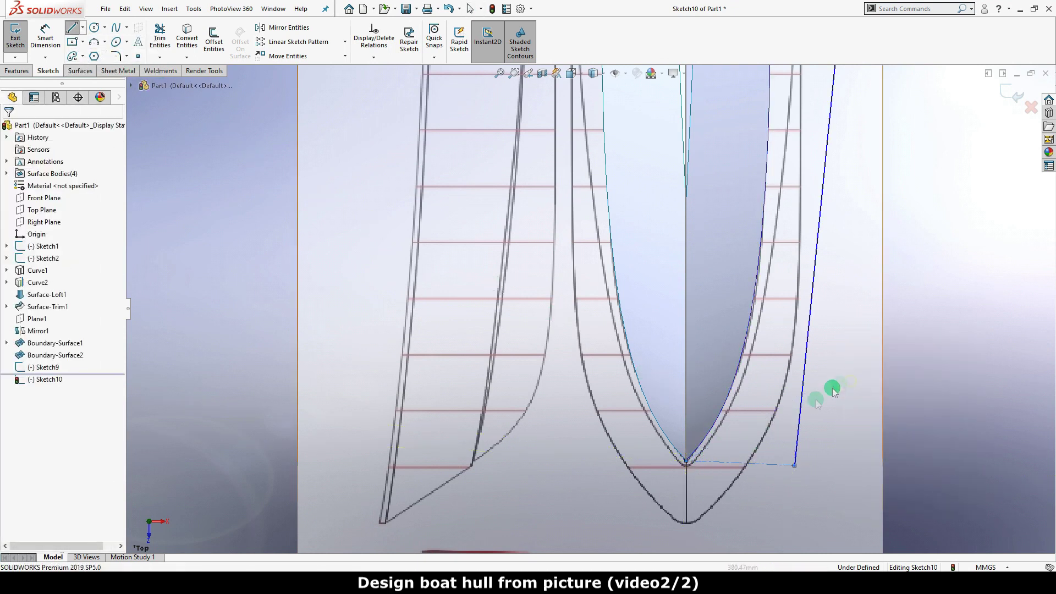
{"action": "left_click", "coordinate": [767, 466]}
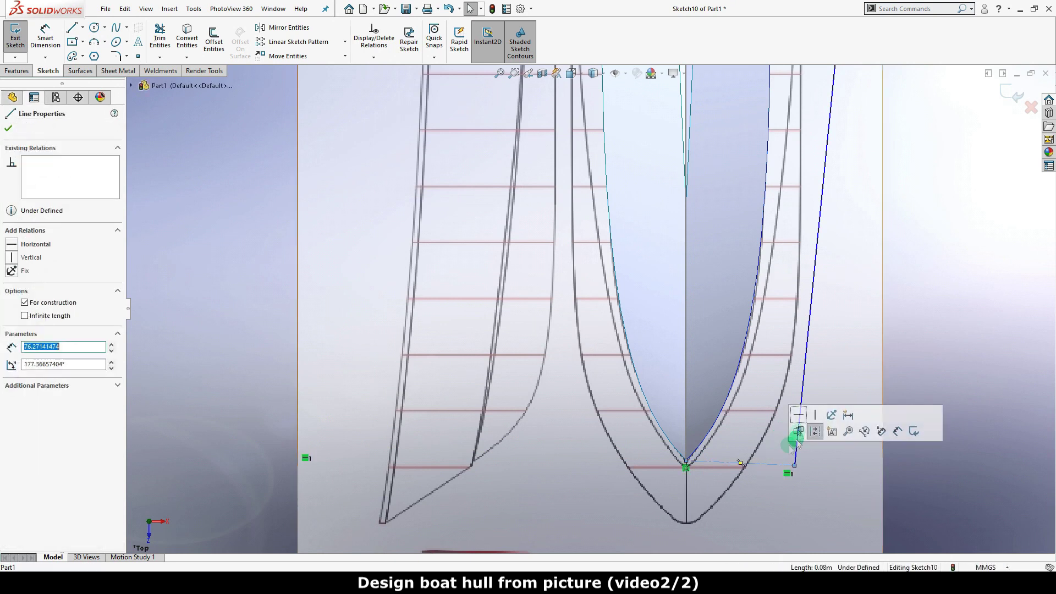
{"action": "left_click", "coordinate": [815, 415]}
{"action": "left_click", "coordinate": [913, 305]}
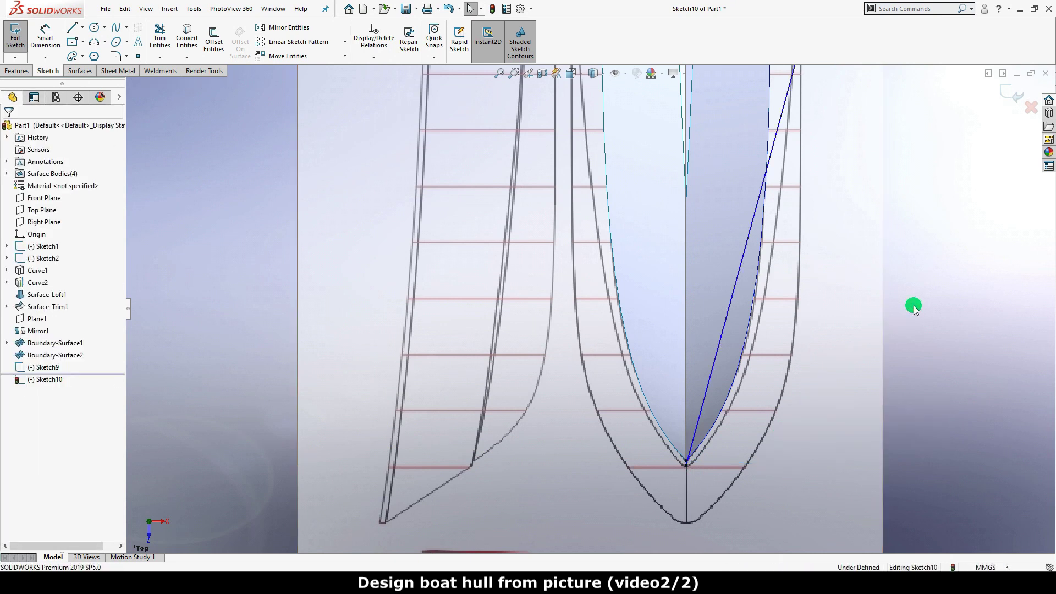
Drag the spline's top endpoint onto the hull's top-right corner.
{"action": "left_click", "coordinate": [720, 356]}
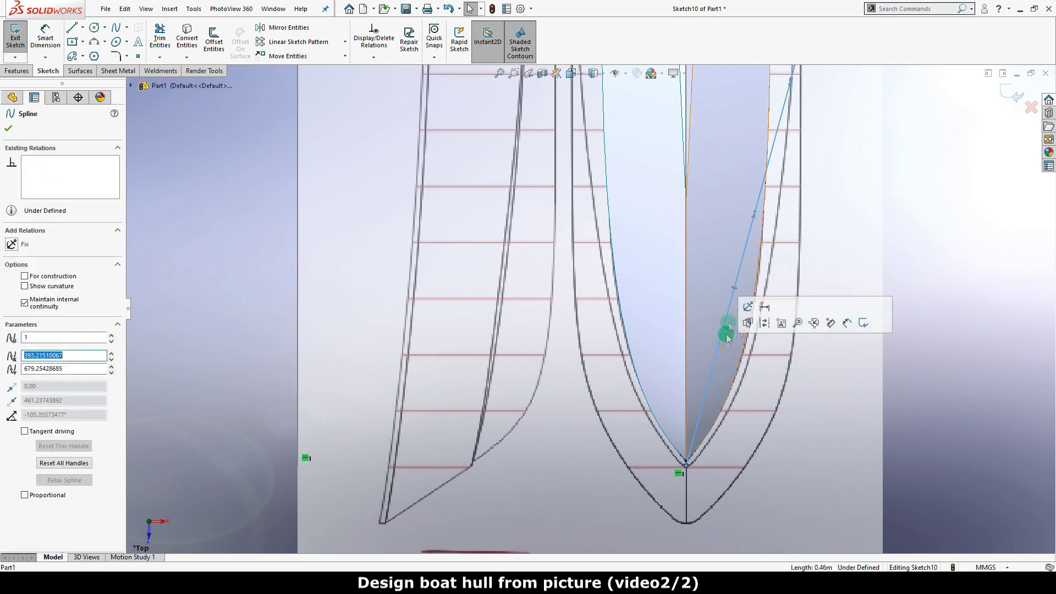
{"action": "key", "text": "f"}
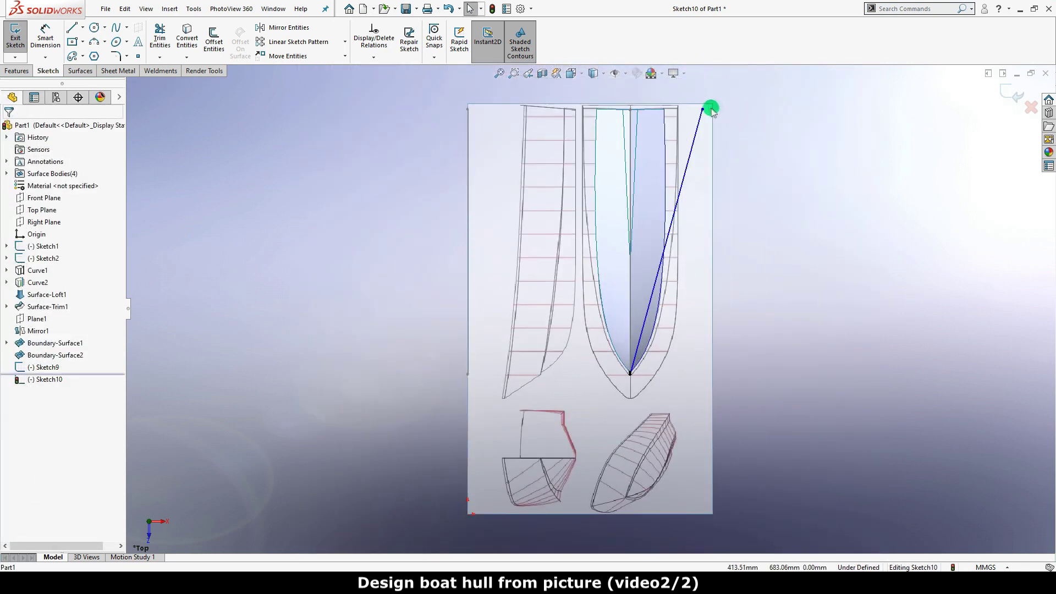
{"action": "left_click_drag", "start_coordinate": [705, 110], "coordinate": [681, 114]}
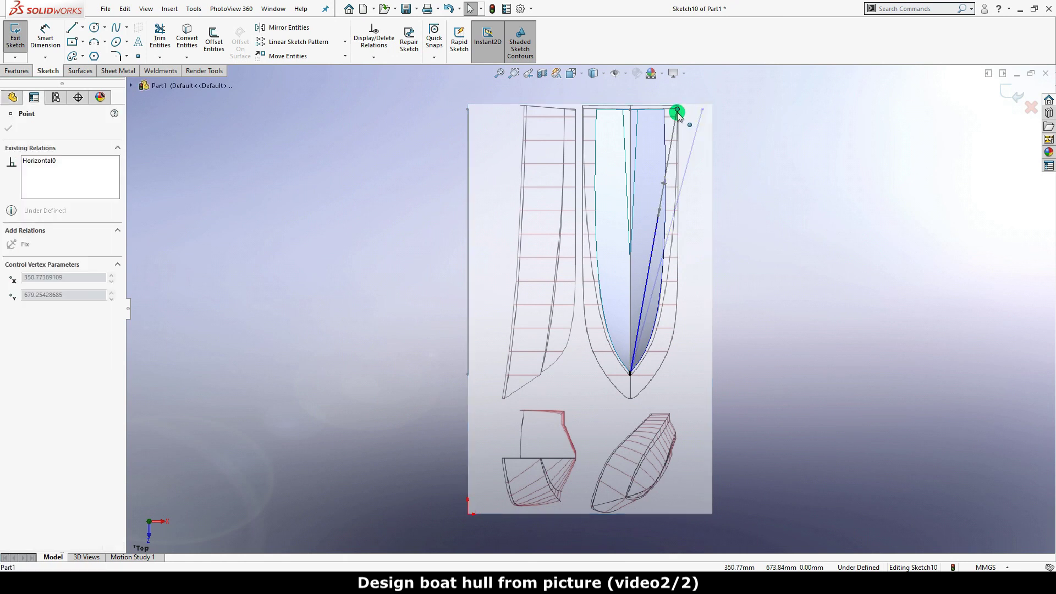
{"action": "left_click", "coordinate": [714, 137]}
{"action": "mouse_move", "coordinate": [702, 120]}
{"action": "middle_mouse_down", "text": "shift"}
{"action": "mouse_move", "coordinate": [721, 192]}
{"action": "mouse_move", "coordinate": [719, 154]}
{"action": "middle_mouse_up", "text": "shift"}
{"action": "left_click_drag", "start_coordinate": [719, 153], "coordinate": [718, 150]}
{"action": "left_click", "coordinate": [821, 199]}
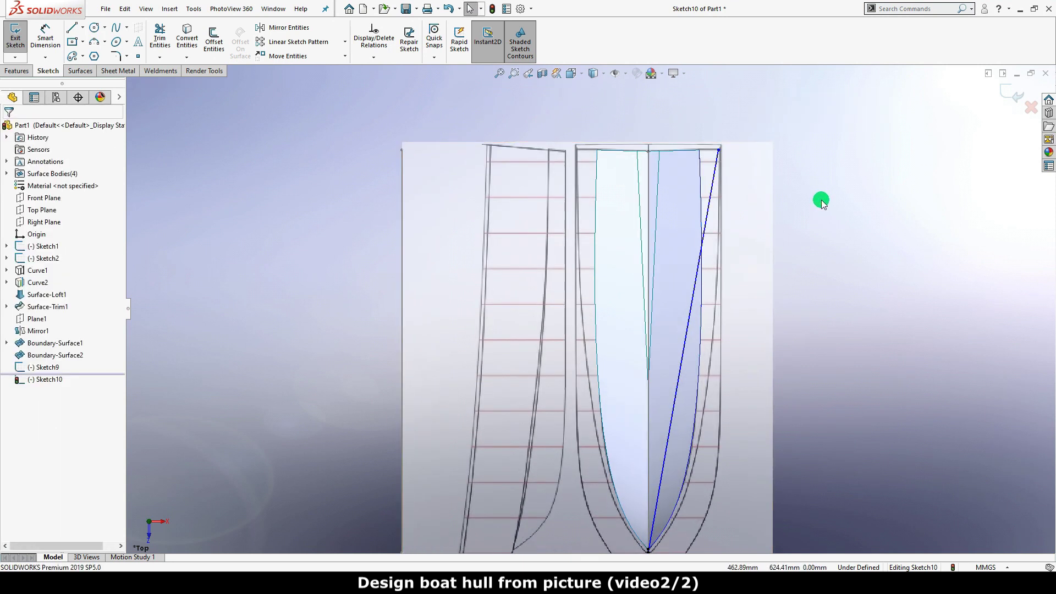
Bow the spline outward along the hull side and reposition its lower point.
{"action": "left_click", "coordinate": [682, 352]}
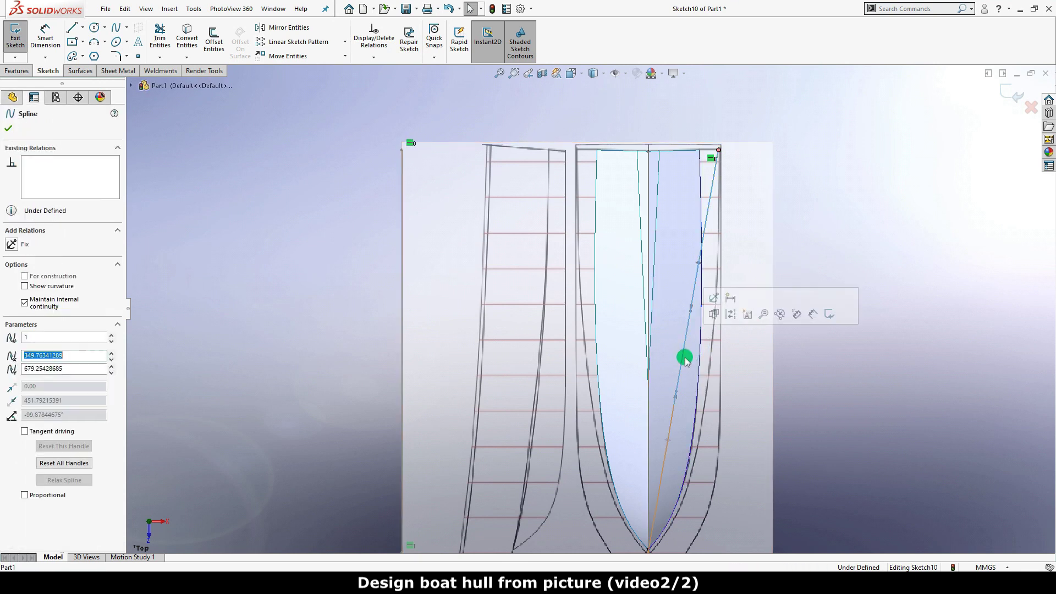
{"action": "left_click_drag", "start_coordinate": [695, 324], "coordinate": [725, 358]}
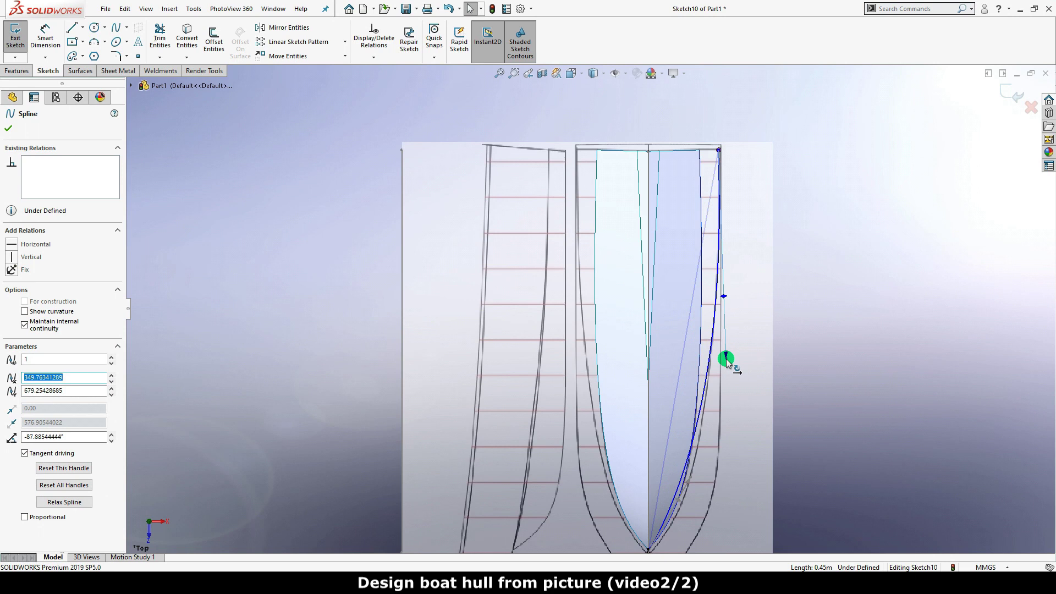
{"action": "left_click", "coordinate": [771, 403]}
{"action": "middle_click_drag", "start_coordinate": [821, 384], "coordinate": [805, 323]}
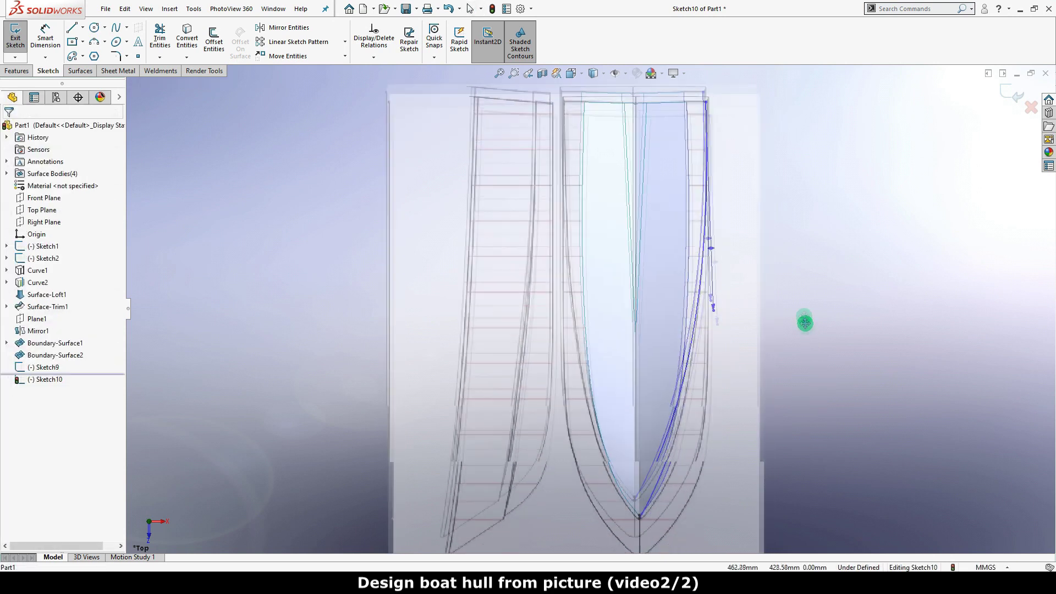
{"action": "left_click", "coordinate": [672, 393]}
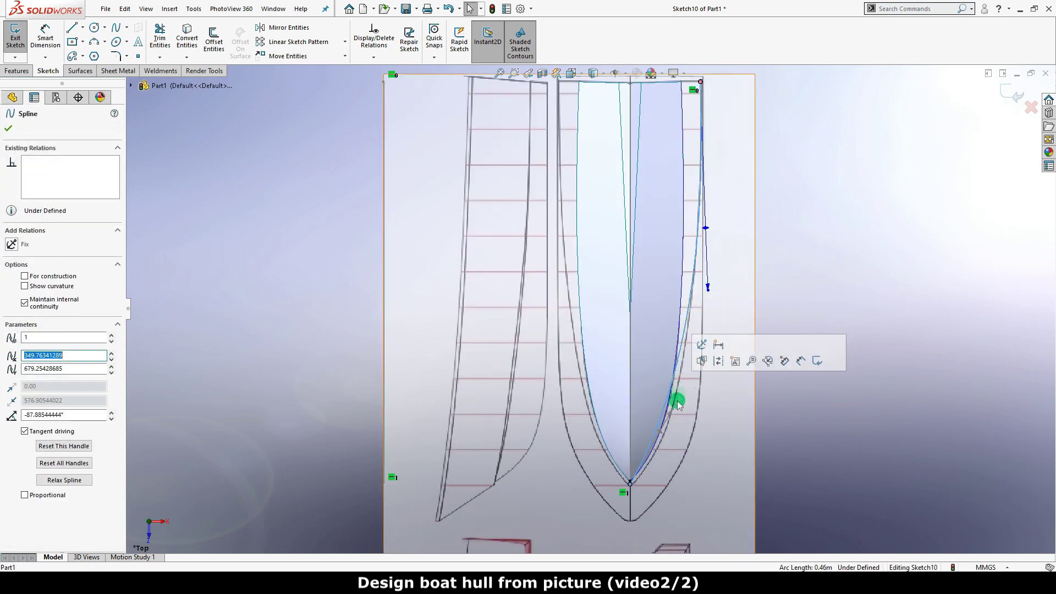
{"action": "left_click_drag", "start_coordinate": [672, 408], "coordinate": [679, 439]}
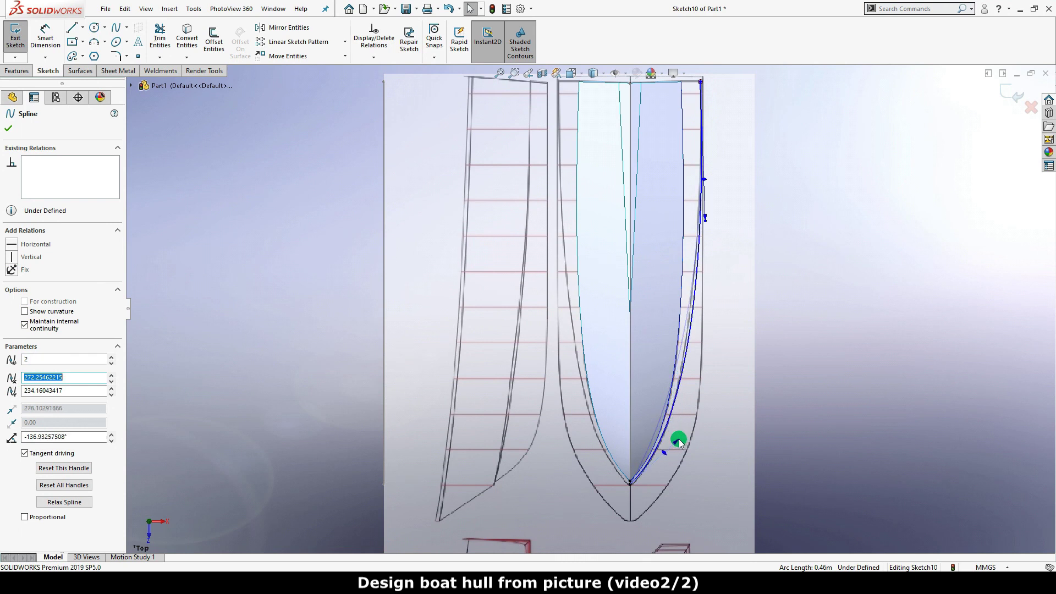
{"action": "left_click", "coordinate": [732, 290]}
Fine-tune the curve's angle at the spline's top point to match the outline.
{"action": "left_click", "coordinate": [704, 220]}
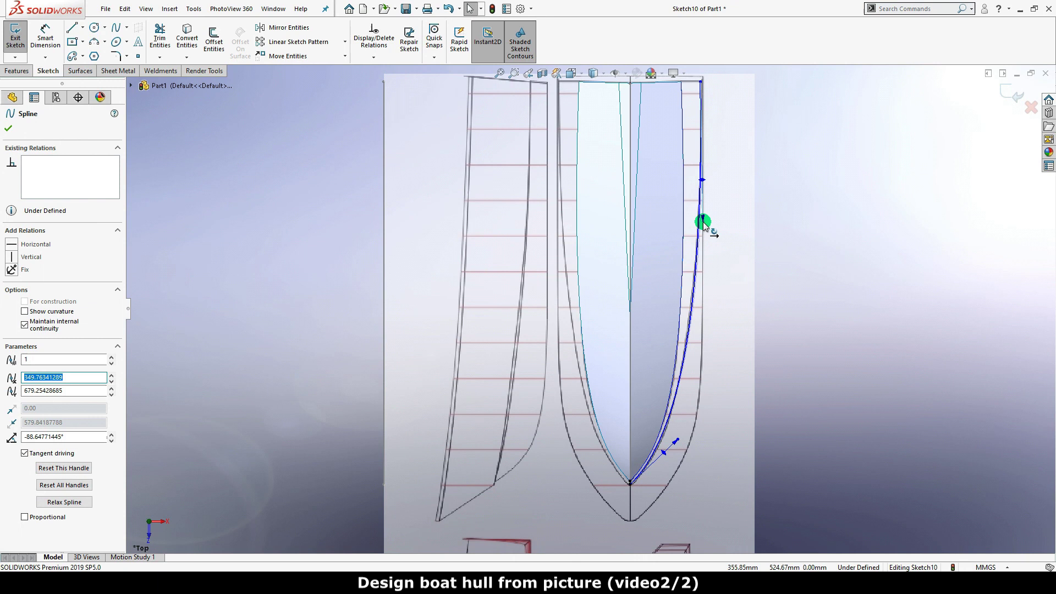
{"action": "left_click_drag", "start_coordinate": [702, 221], "coordinate": [707, 224]}
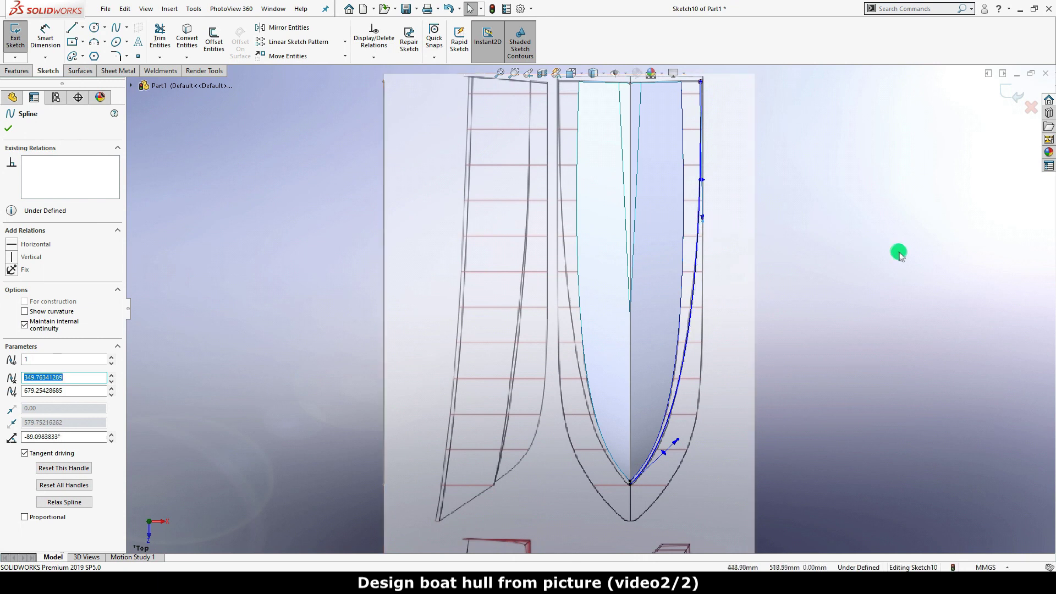
{"action": "left_click", "coordinate": [862, 262]}
{"action": "left_click", "coordinate": [680, 439]}
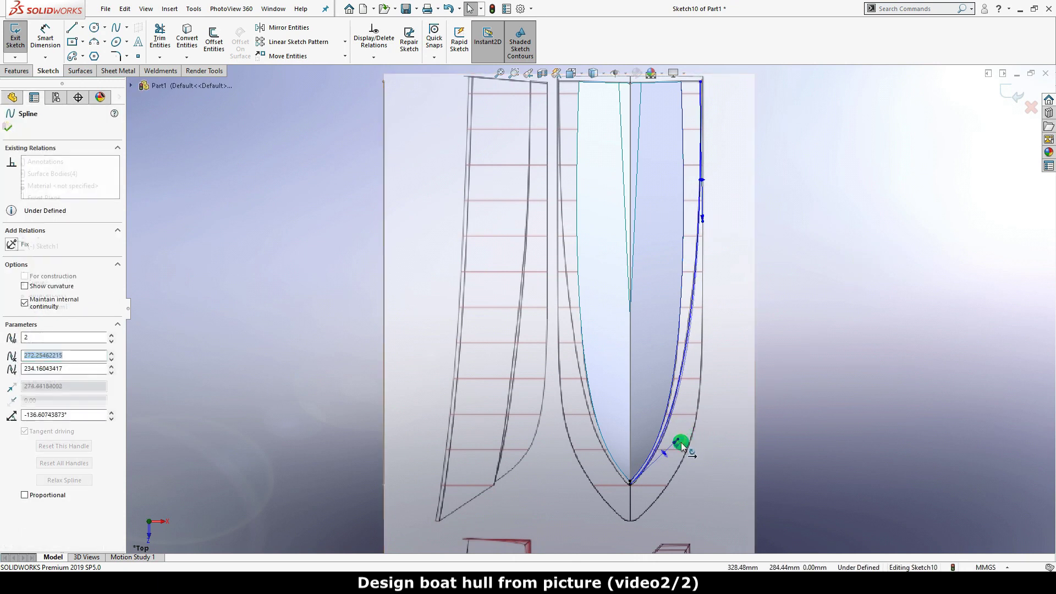
{"action": "left_click", "coordinate": [704, 220]}
{"action": "left_click_drag", "start_coordinate": [707, 223], "coordinate": [701, 205]}
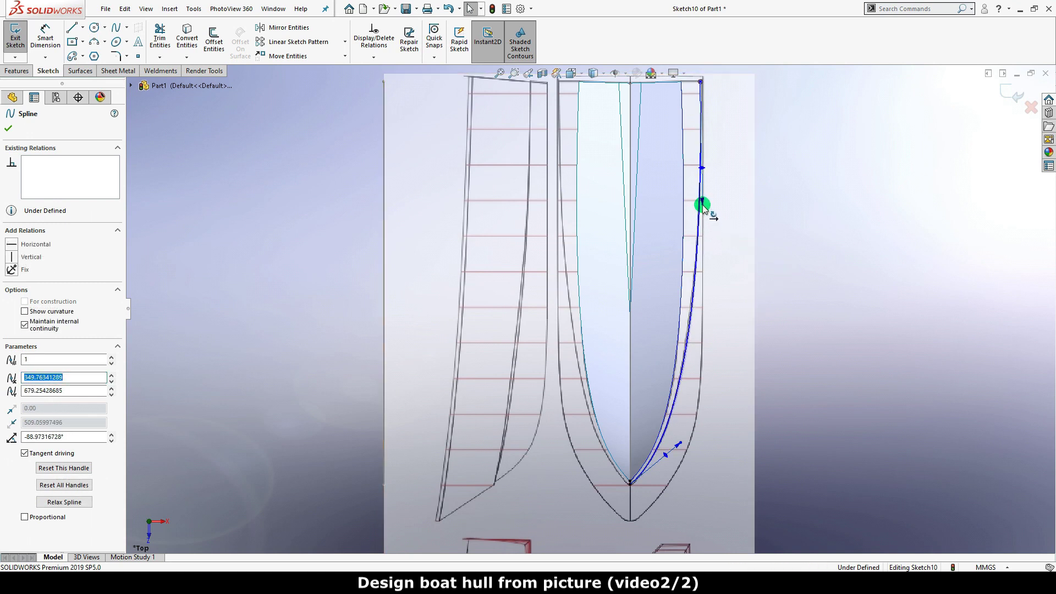
{"action": "left_click", "coordinate": [836, 217]}
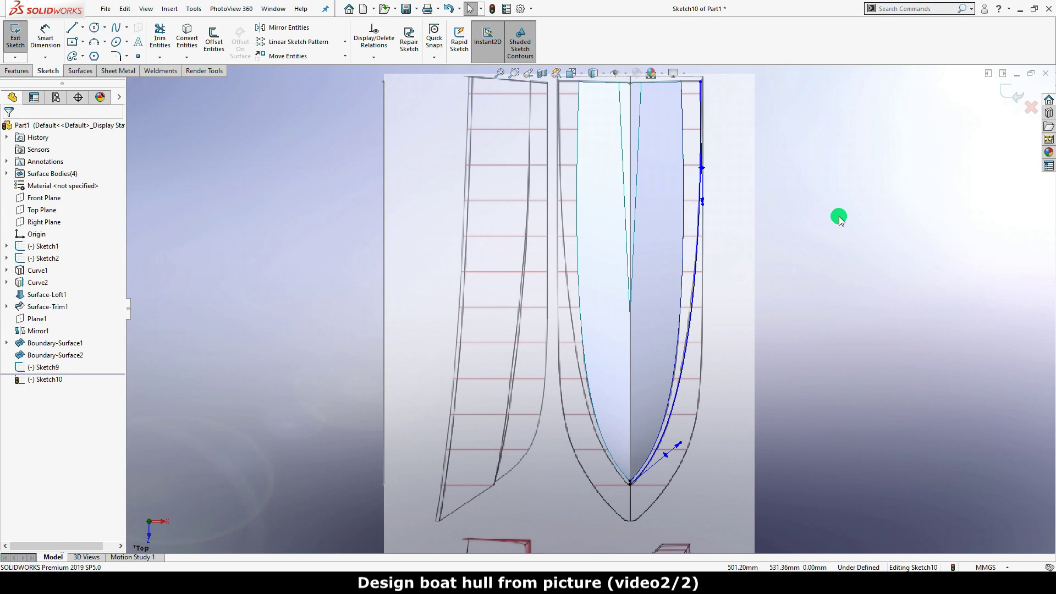
Exit Sketch10 and orbit to a tilted 3D view of Part1.
{"action": "left_click", "coordinate": [1007, 92]}
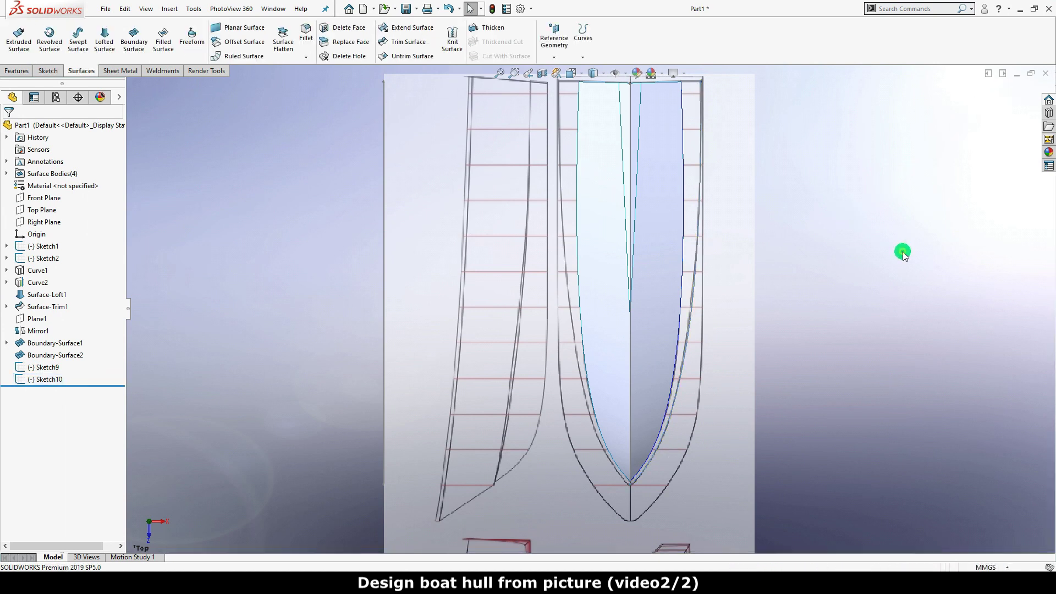
{"action": "mouse_move", "coordinate": [882, 220]}
{"action": "middle_mouse_down"}
{"action": "mouse_move", "coordinate": [731, 263]}
{"action": "mouse_move", "coordinate": [668, 215]}
{"action": "middle_mouse_up"}
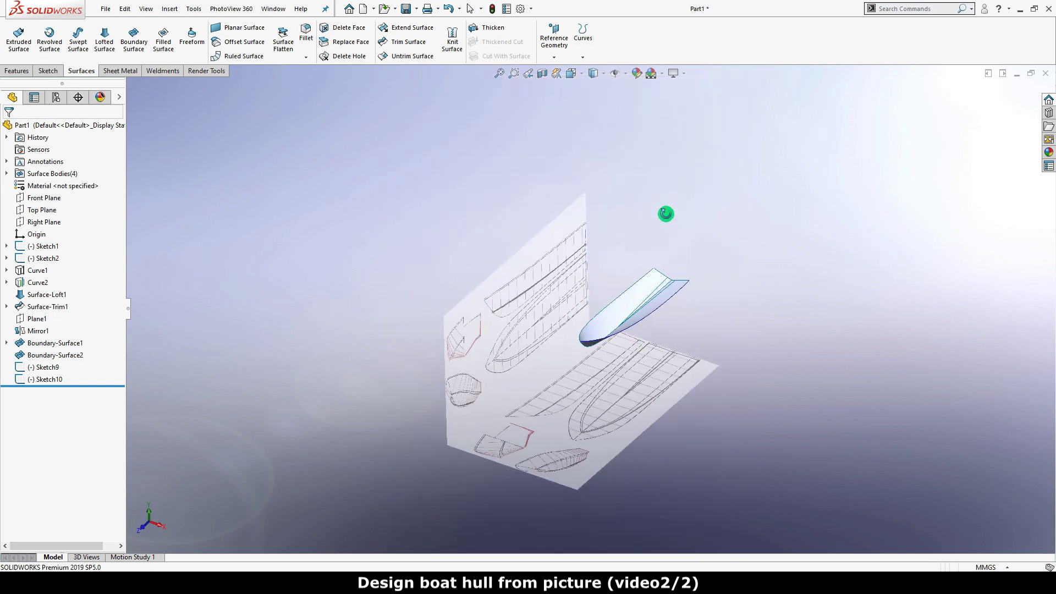
Create projected curve Curve3 from Sketch9 and Sketch10 using Sketch on sketch.
{"action": "left_click", "coordinate": [583, 55]}
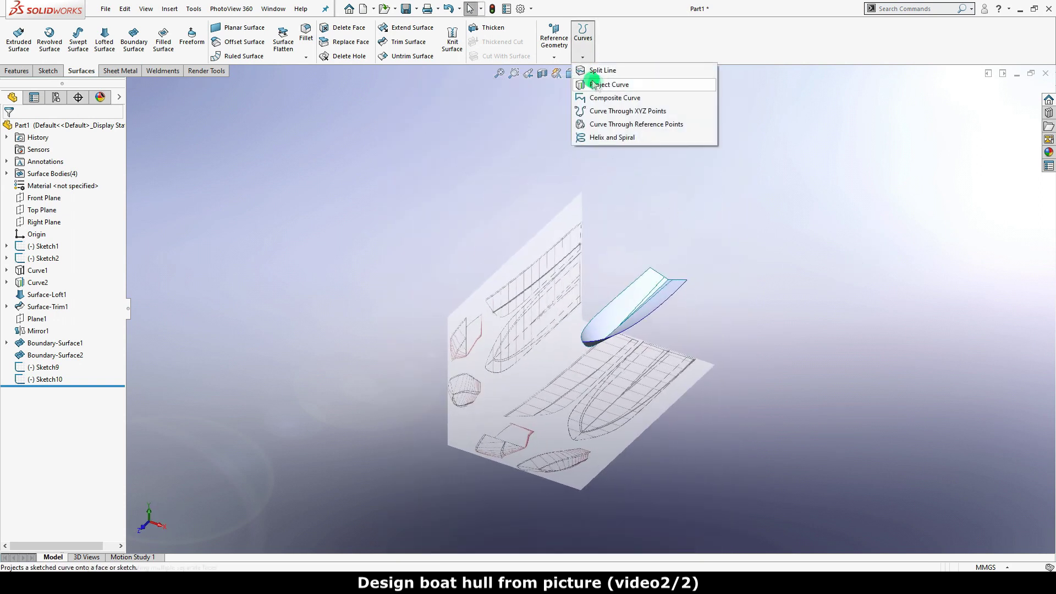
{"action": "left_click", "coordinate": [600, 84]}
{"action": "left_click", "coordinate": [566, 263]}
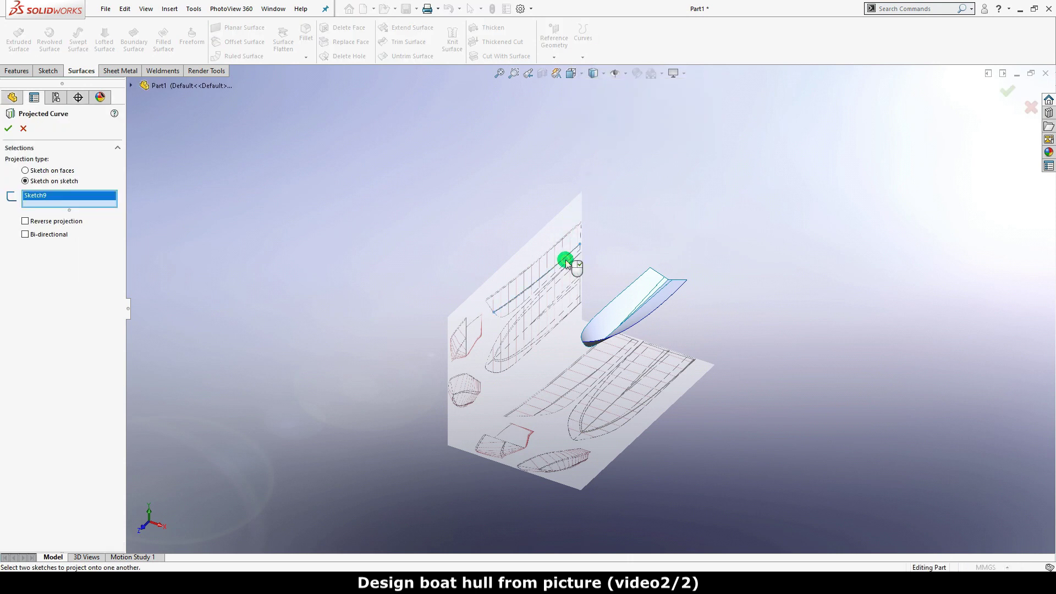
{"action": "left_click", "coordinate": [675, 379]}
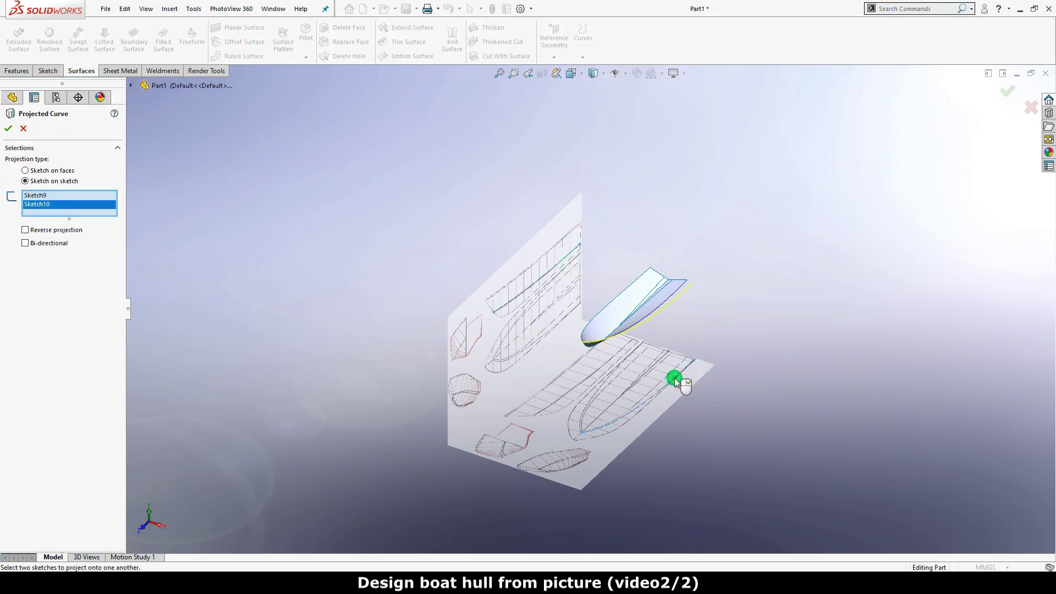
{"action": "right_click", "coordinate": [741, 225]}
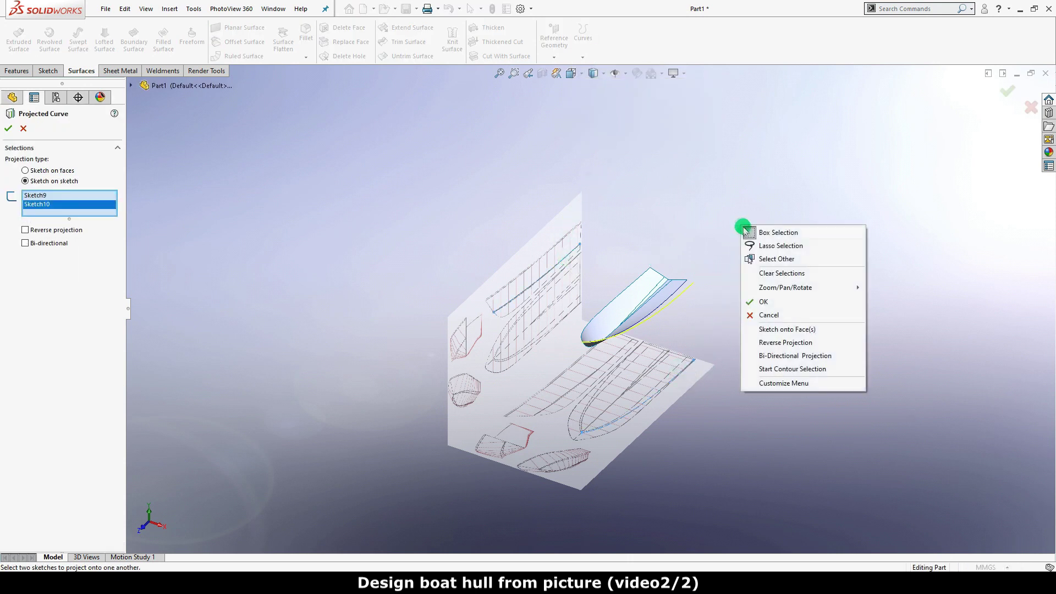
{"action": "left_click", "coordinate": [765, 302]}
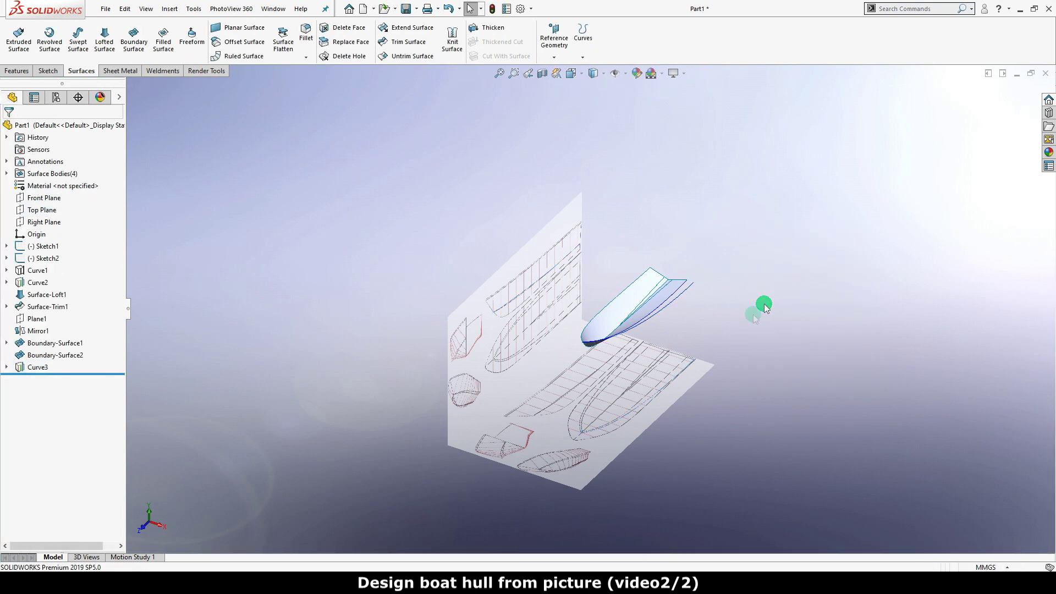
{"action": "scroll", "coordinate": [644, 330], "scroll_direction": "down", "scroll_amount": 5}
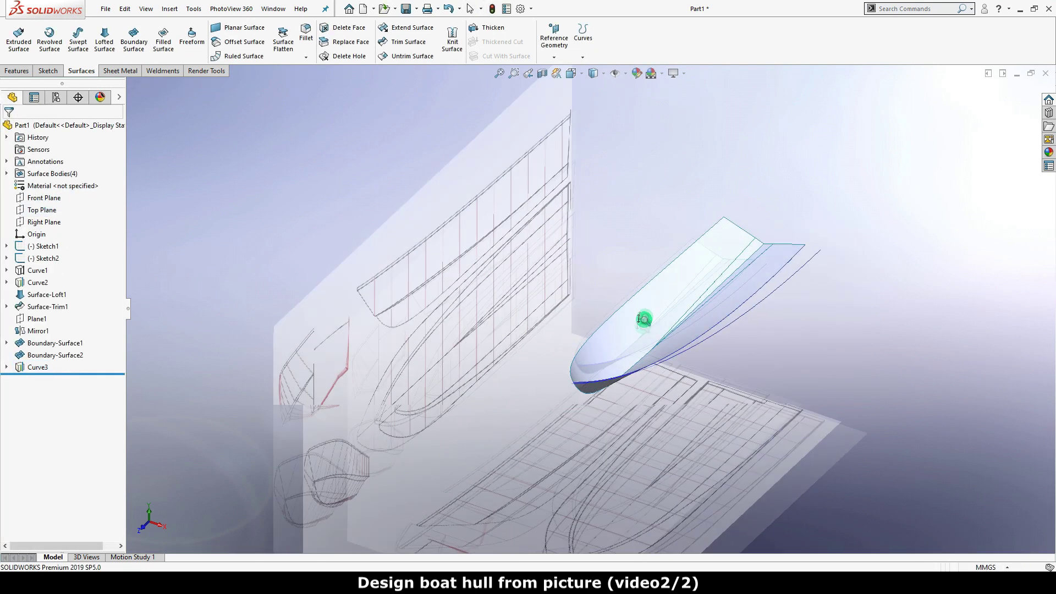
{"action": "mouse_move", "coordinate": [679, 401]}
{"action": "middle_mouse_down"}
{"action": "mouse_move", "coordinate": [688, 297]}
{"action": "mouse_move", "coordinate": [690, 422]}
{"action": "middle_mouse_up"}
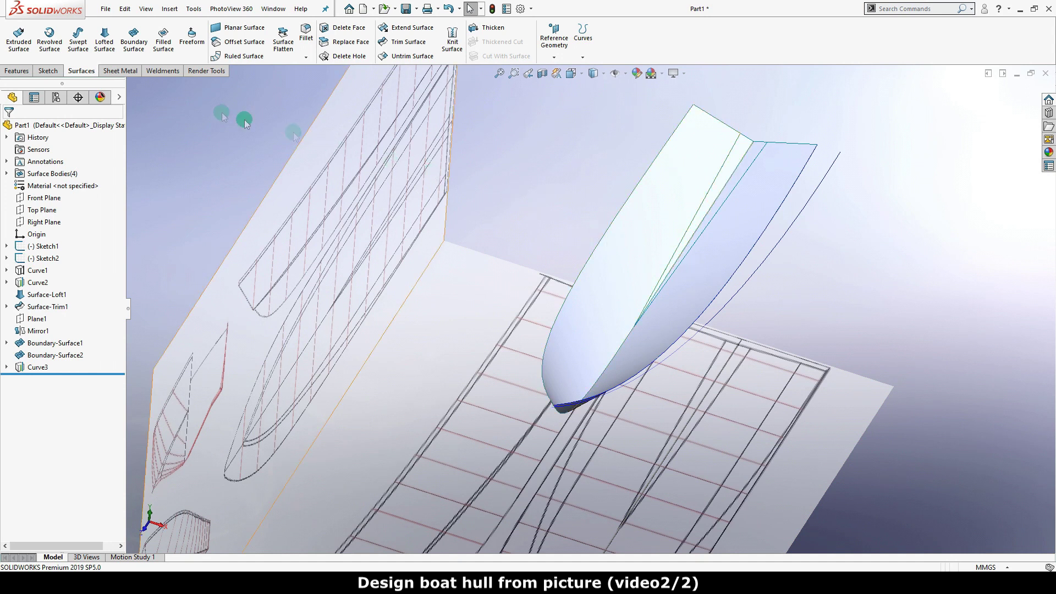
Start a new 3D sketch and switch to the Line tool.
{"action": "left_click", "coordinate": [48, 70]}
{"action": "left_click", "coordinate": [22, 58]}
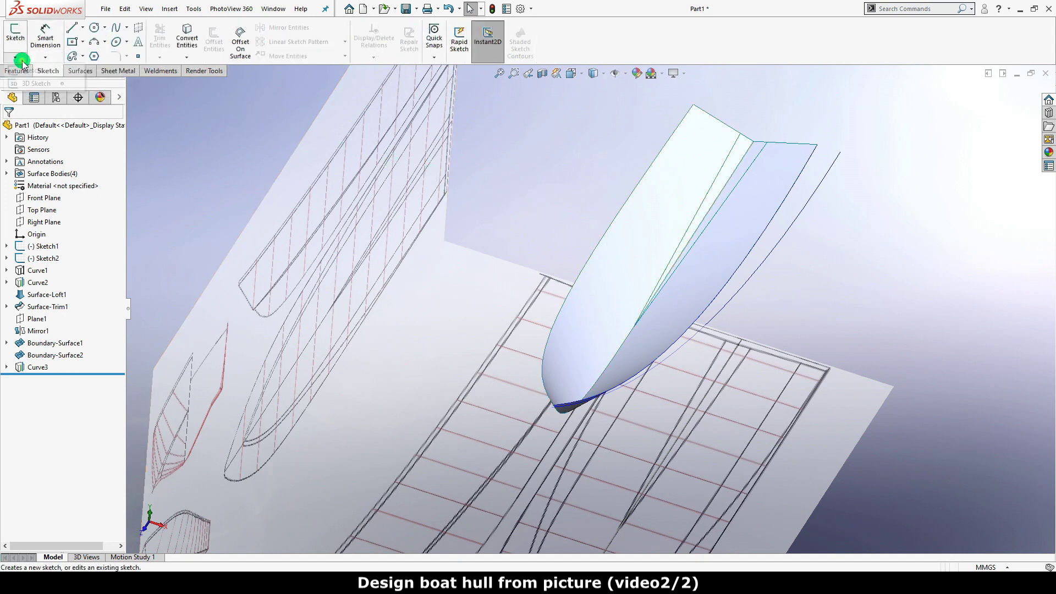
{"action": "left_click", "coordinate": [62, 84]}
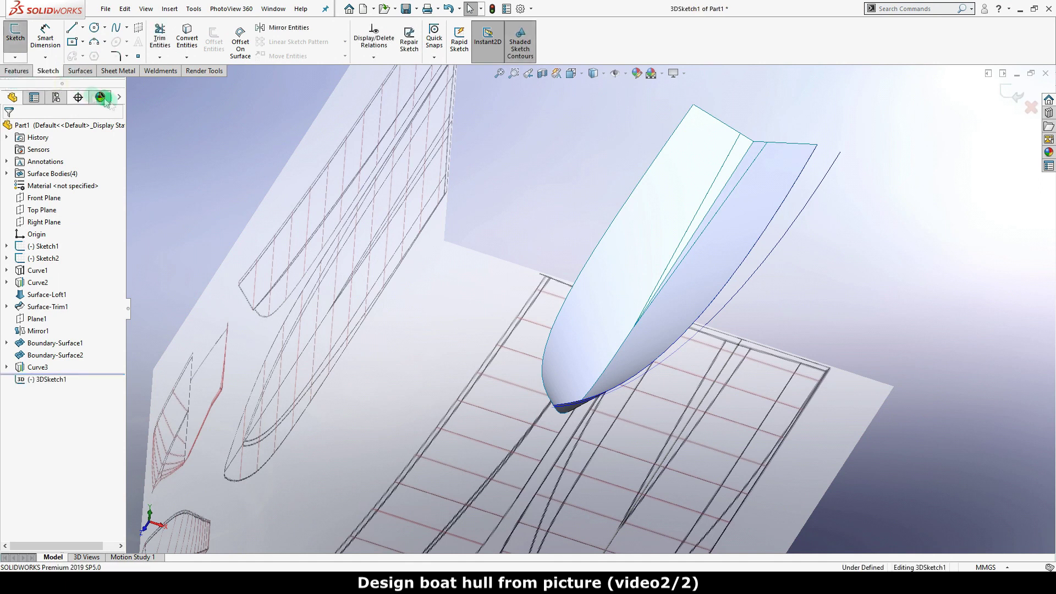
{"action": "right_click", "coordinate": [535, 160]}
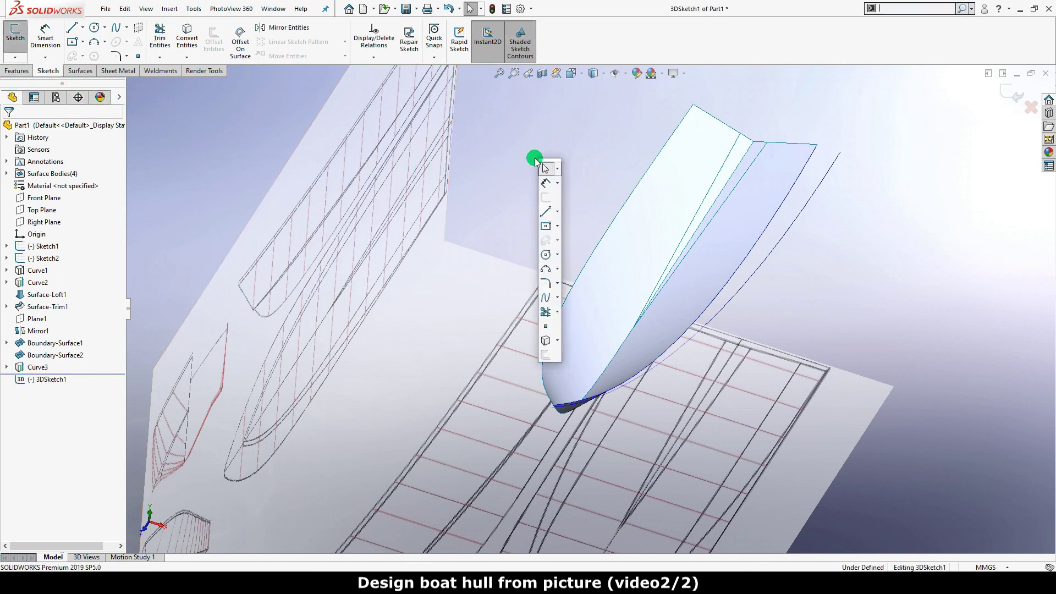
{"action": "left_click", "coordinate": [547, 213]}
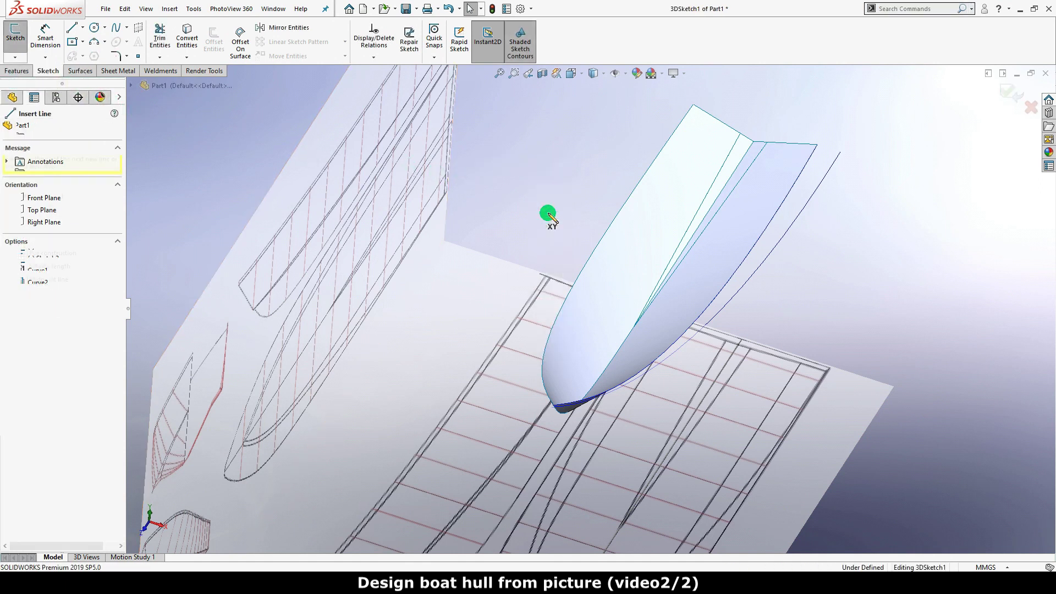
Draw a short line from the hull's top corner to Curve3's end and check its endpoint.
{"action": "left_click", "coordinate": [817, 146]}
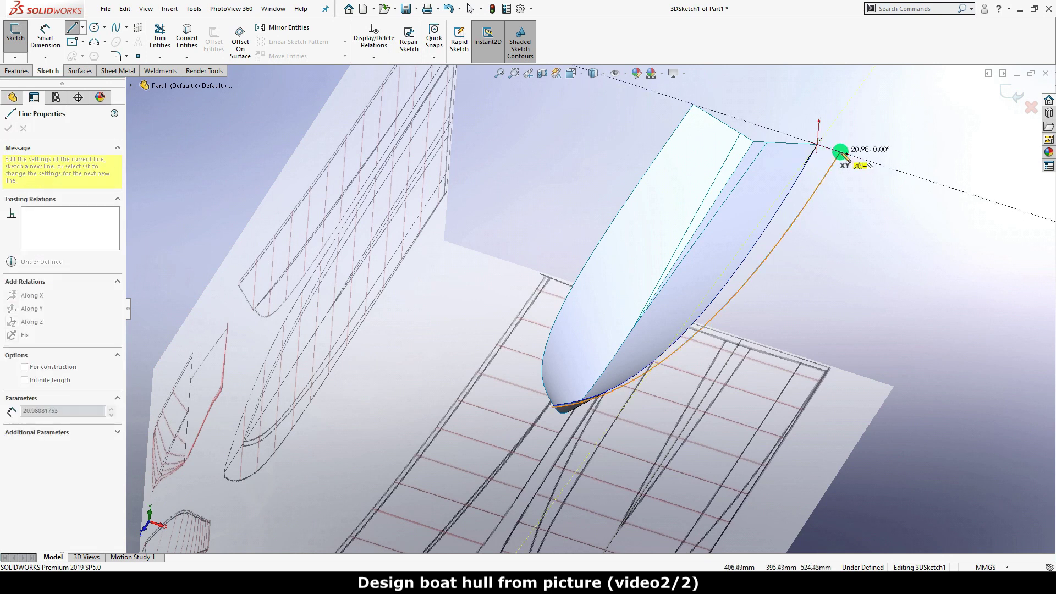
{"action": "scroll", "coordinate": [842, 154], "scroll_direction": "down", "scroll_amount": 3}
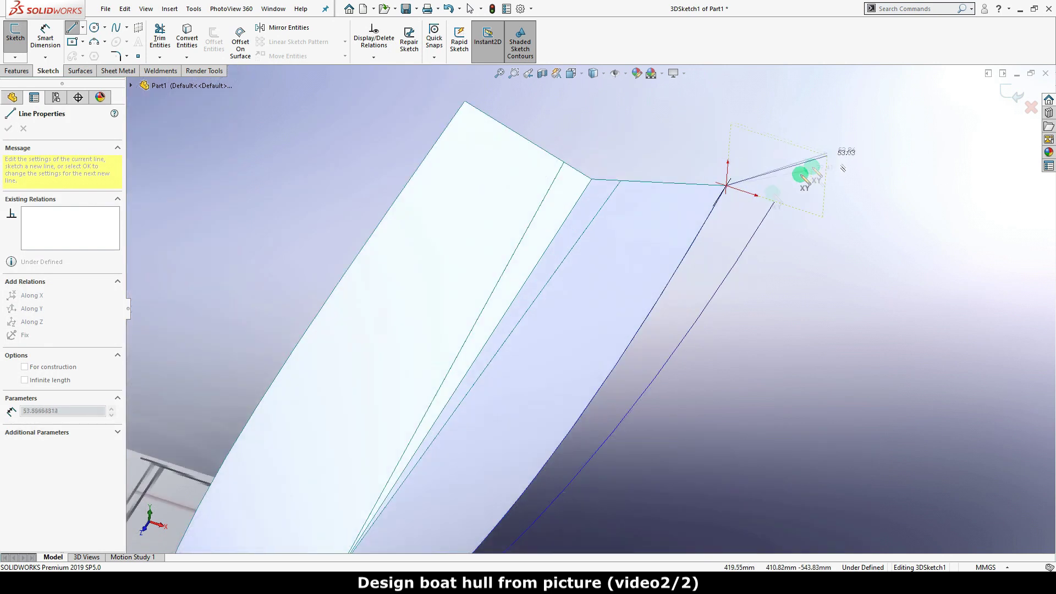
{"action": "left_click", "coordinate": [766, 215]}
{"action": "left_click", "coordinate": [848, 194]}
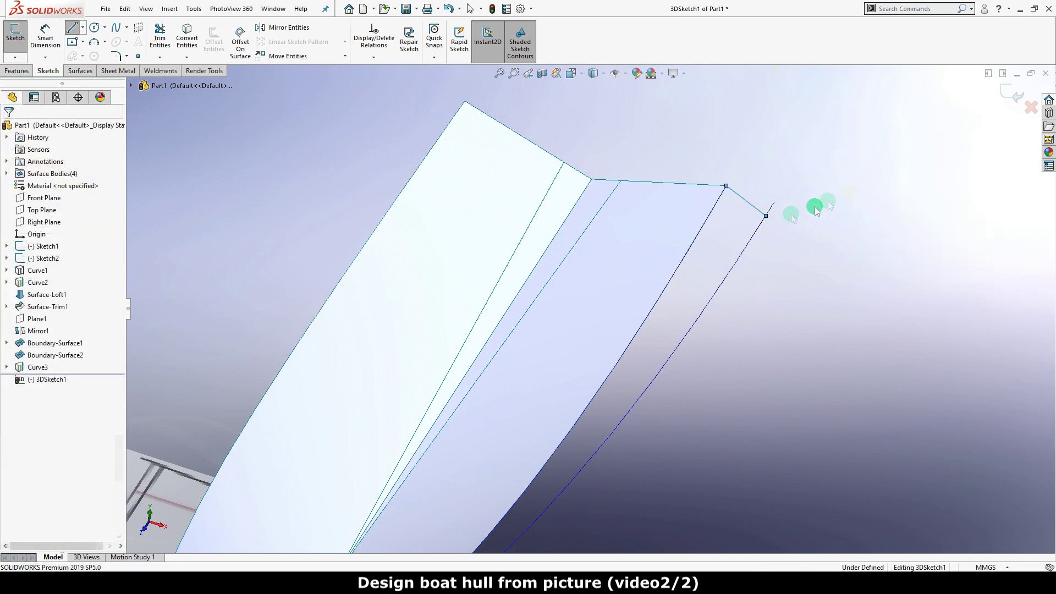
{"action": "left_click_drag", "start_coordinate": [766, 215], "coordinate": [793, 197]}
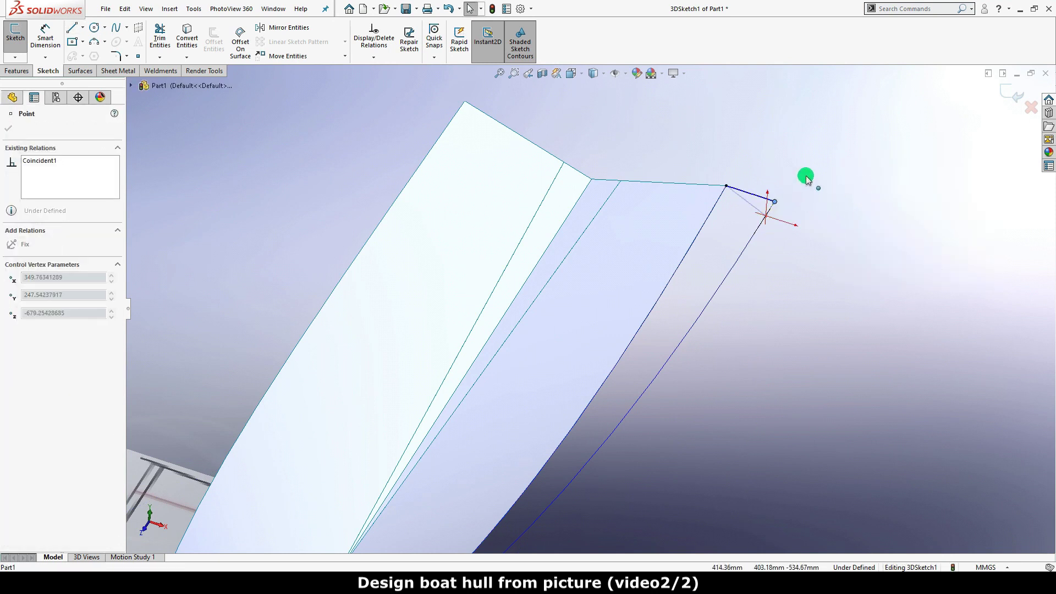
{"action": "left_click", "coordinate": [802, 219]}
{"action": "scroll", "coordinate": [778, 207], "scroll_direction": "down", "scroll_amount": 5}
{"action": "left_click", "coordinate": [694, 273]}
{"action": "left_click", "coordinate": [716, 299]}
{"action": "scroll", "coordinate": [726, 354], "scroll_direction": "up", "scroll_amount": 5}
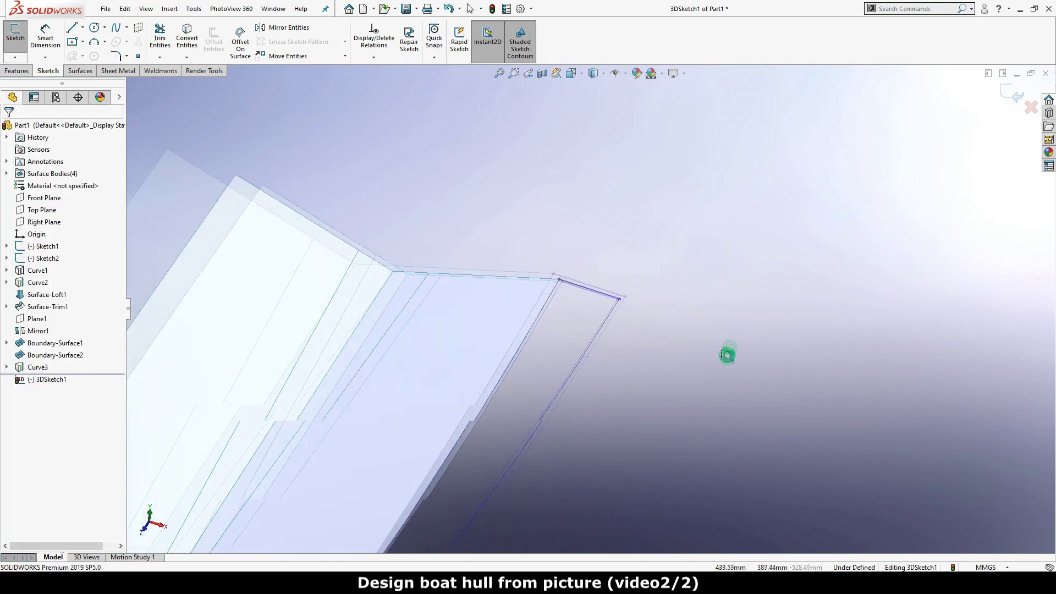
Draw a second line from the hull top to the curve's other end point.
{"action": "mouse_move", "coordinate": [611, 443]}
{"action": "middle_mouse_down"}
{"action": "mouse_move", "coordinate": [689, 312]}
{"action": "mouse_move", "coordinate": [767, 219]}
{"action": "mouse_move", "coordinate": [694, 313]}
{"action": "mouse_move", "coordinate": [455, 424]}
{"action": "mouse_move", "coordinate": [462, 302]}
{"action": "mouse_move", "coordinate": [434, 263]}
{"action": "middle_mouse_up"}
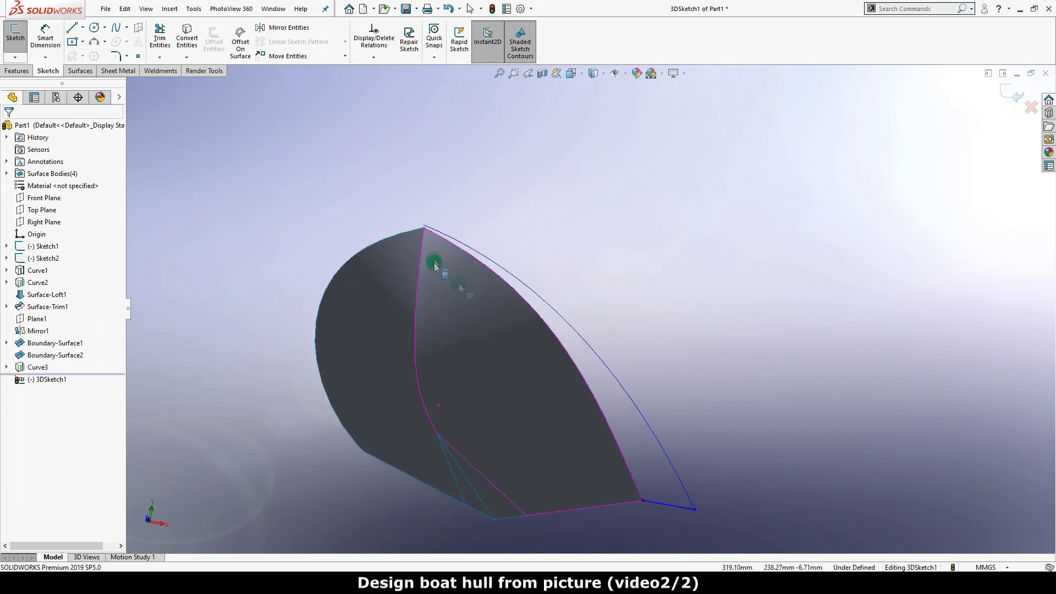
{"action": "scroll", "coordinate": [498, 215], "scroll_direction": "down", "scroll_amount": 3}
{"action": "scroll", "coordinate": [495, 193], "scroll_direction": "down", "scroll_amount": 1}
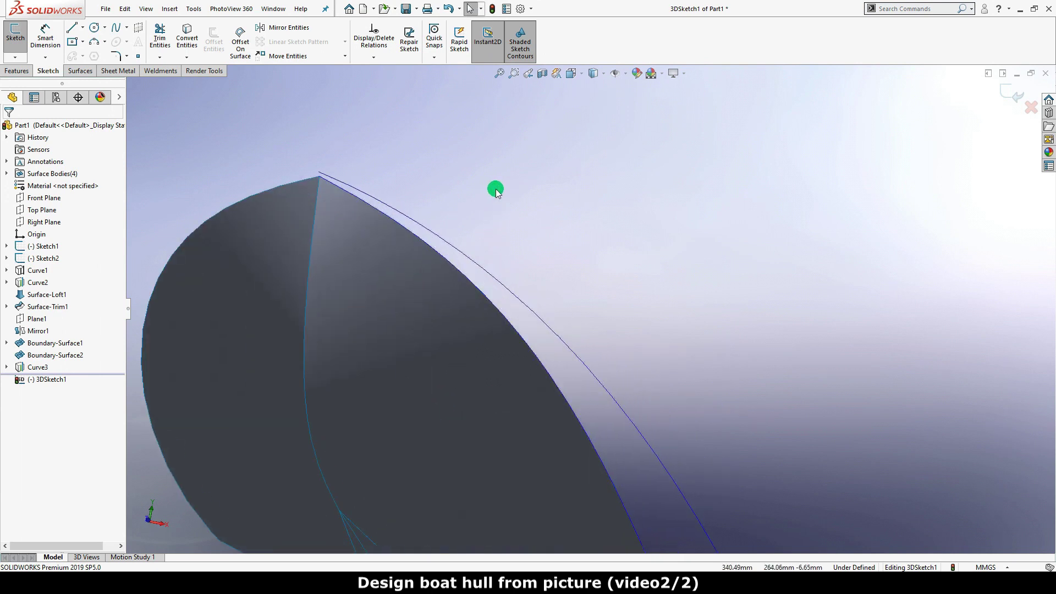
{"action": "key", "text": "s"}
{"action": "left_click", "coordinate": [508, 246]}
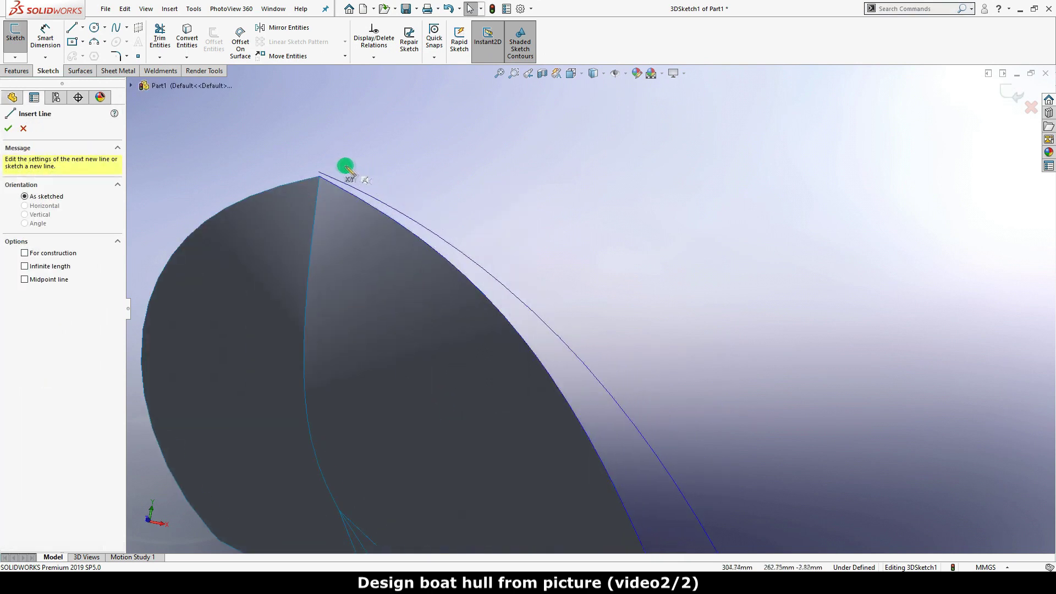
{"action": "left_click", "coordinate": [320, 175]}
{"action": "scroll", "coordinate": [363, 187], "scroll_direction": "down", "scroll_amount": 2}
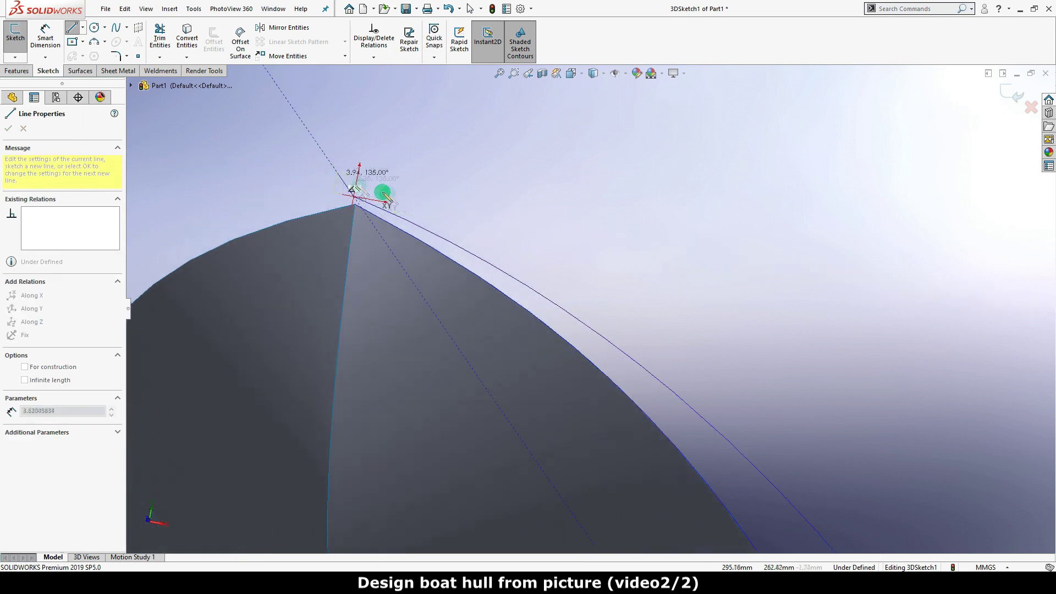
{"action": "scroll", "coordinate": [388, 203], "scroll_direction": "down", "scroll_amount": 2}
{"action": "left_click", "coordinate": [399, 302]}
{"action": "right_click", "coordinate": [517, 236]}
{"action": "left_click", "coordinate": [522, 243]}
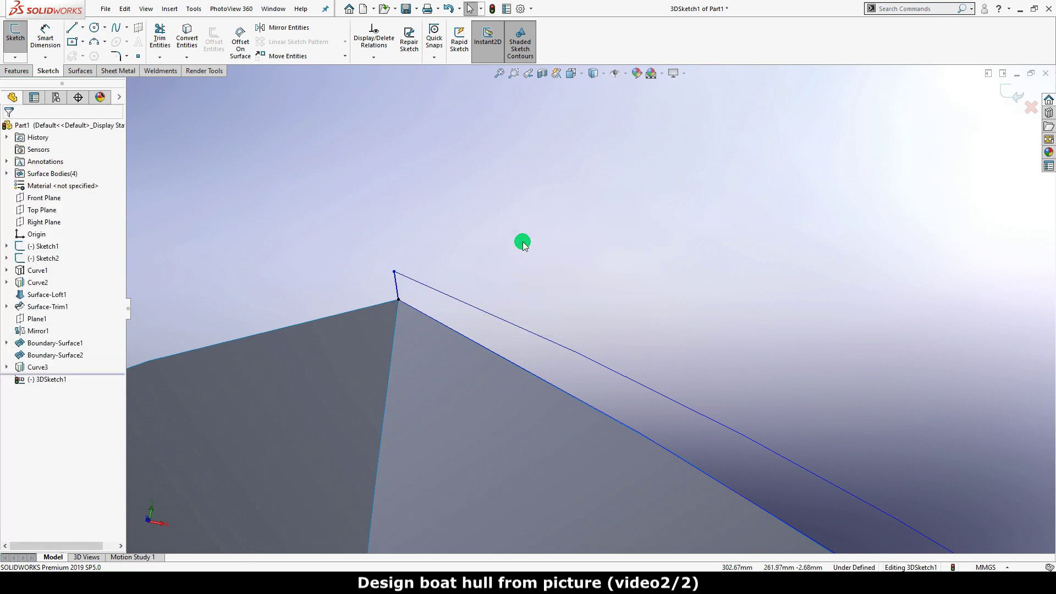
Check the line-to-curve joint and frame the whole hull in view.
{"action": "left_click", "coordinate": [396, 273]}
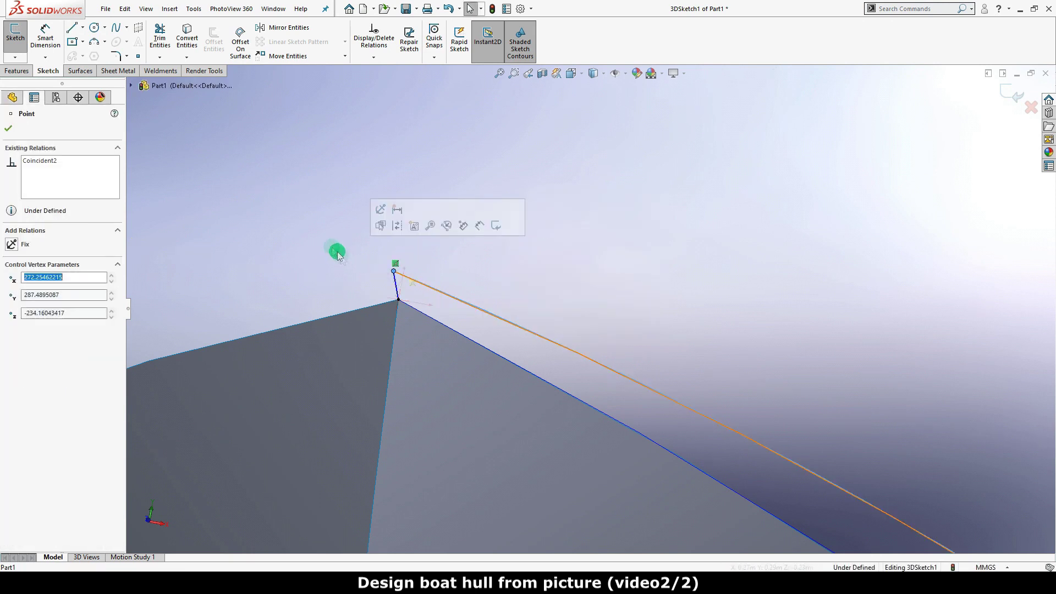
{"action": "left_click", "coordinate": [304, 225]}
{"action": "mouse_move", "coordinate": [452, 212]}
{"action": "middle_mouse_down", "text": "shift"}
{"action": "mouse_move", "coordinate": [491, 220]}
{"action": "mouse_move", "coordinate": [503, 350]}
{"action": "middle_mouse_up", "text": "shift"}
{"action": "middle_click_drag", "start_coordinate": [797, 383], "coordinate": [715, 273], "text": "ctrl"}
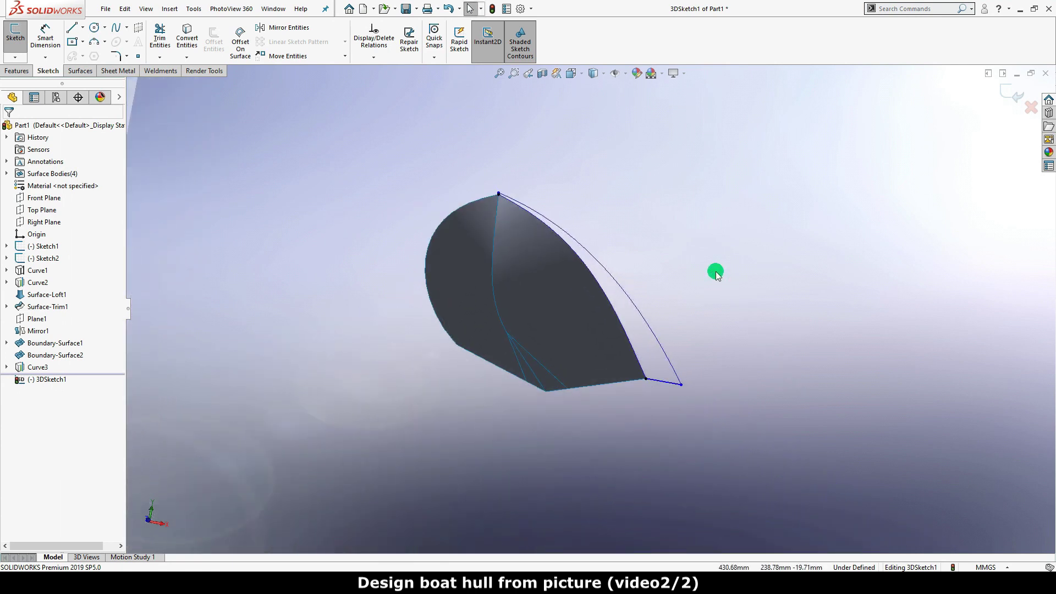
Start a lofted surface with Curve3 and Curve2 picked as open-loop profiles.
{"action": "left_click", "coordinate": [81, 71]}
{"action": "left_click", "coordinate": [117, 45]}
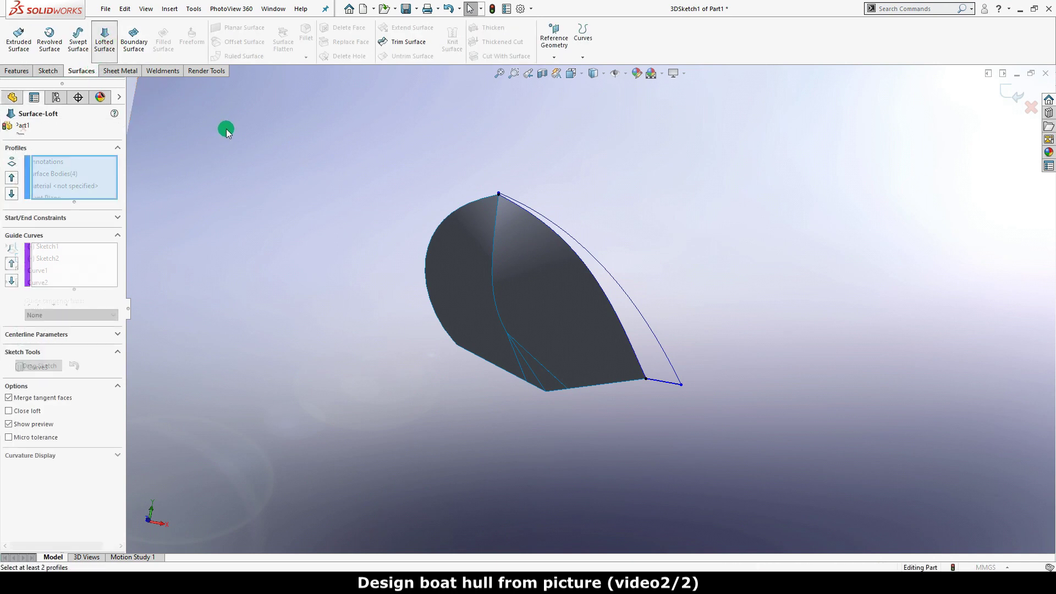
{"action": "right_click", "coordinate": [86, 174]}
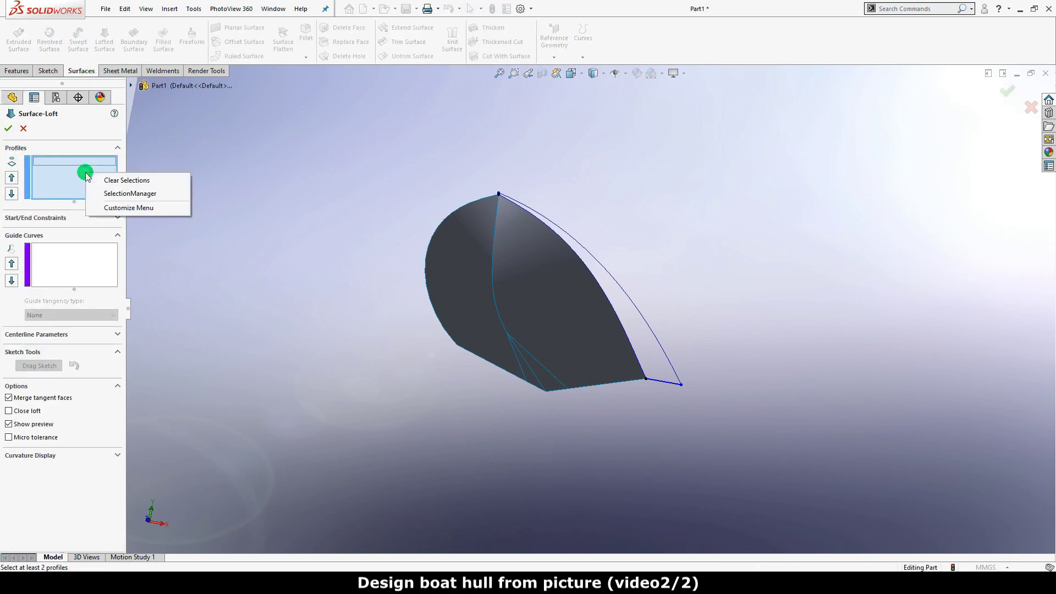
{"action": "left_click", "coordinate": [144, 195]}
{"action": "left_click", "coordinate": [617, 282]}
{"action": "left_click", "coordinate": [707, 99]}
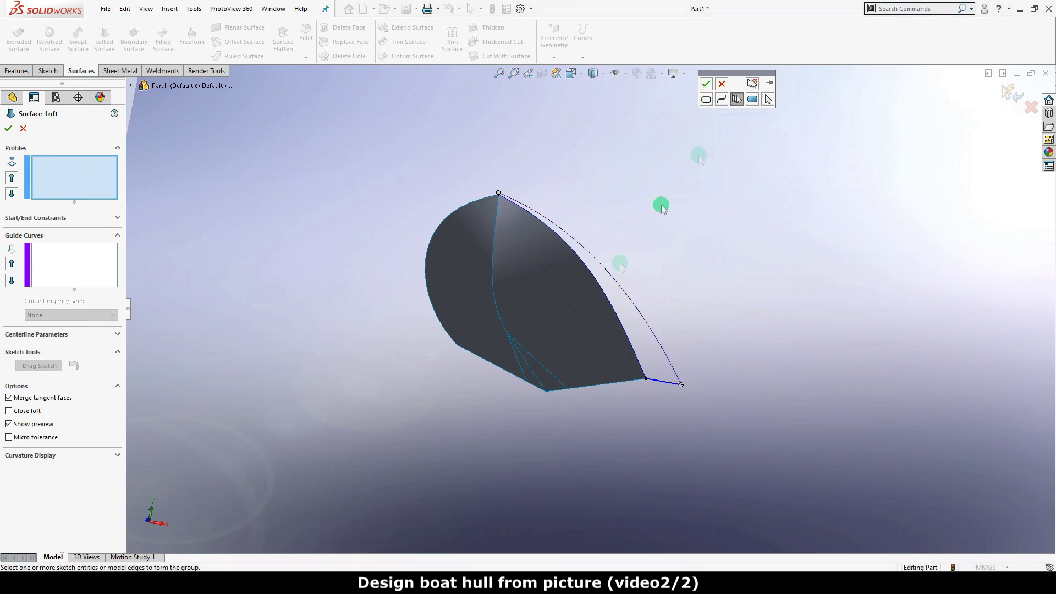
{"action": "left_click", "coordinate": [726, 99]}
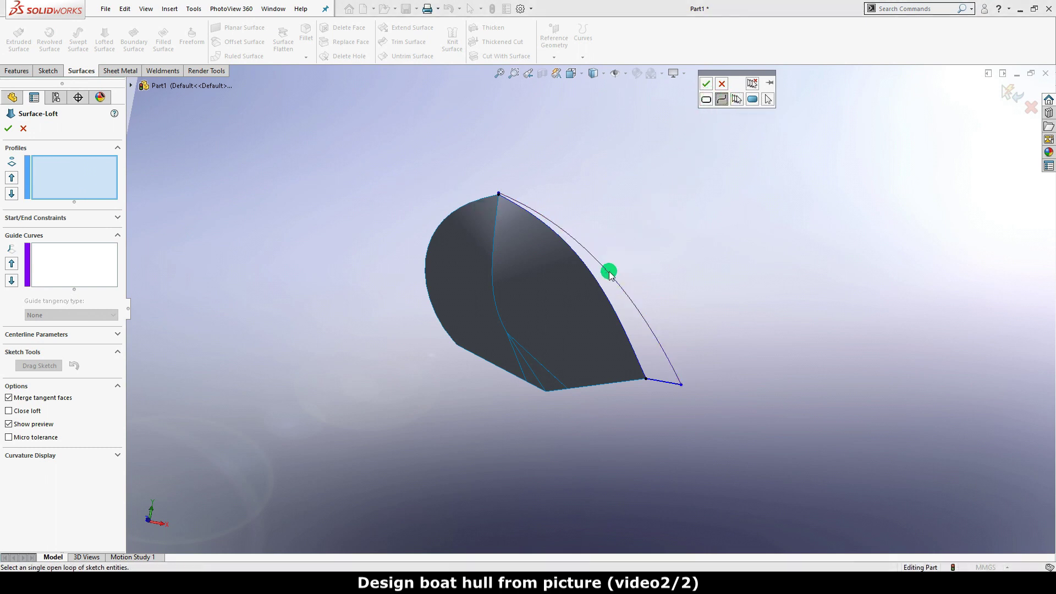
{"action": "left_click", "coordinate": [722, 84]}
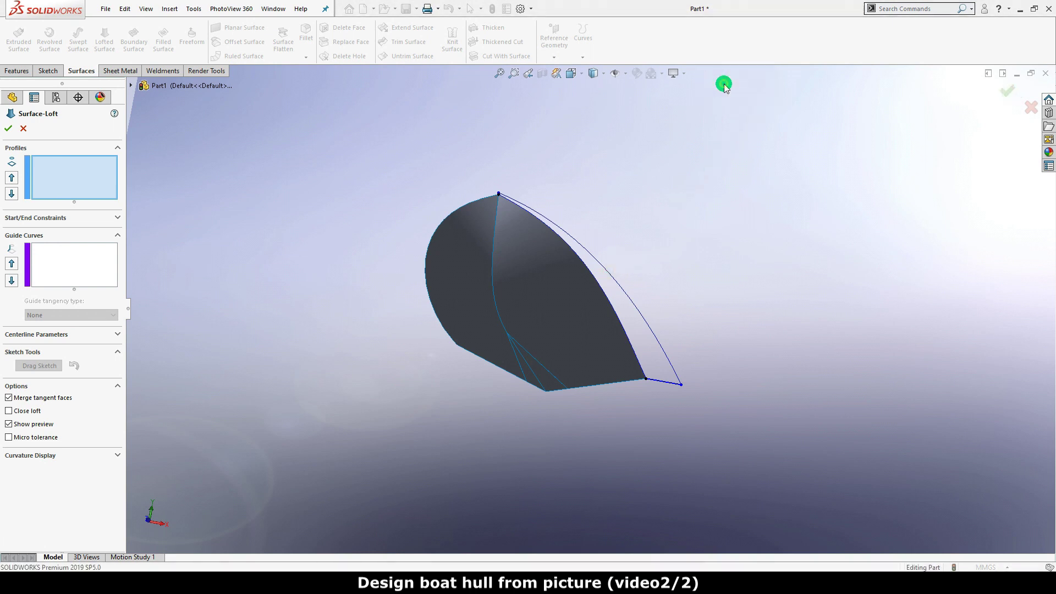
{"action": "left_click", "coordinate": [627, 296]}
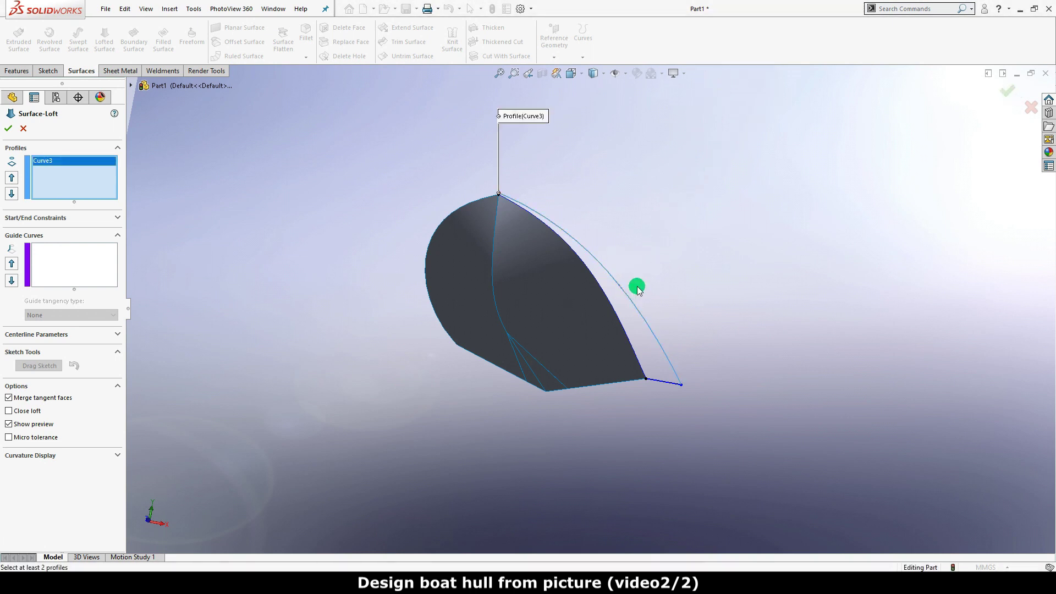
{"action": "left_click", "coordinate": [615, 312]}
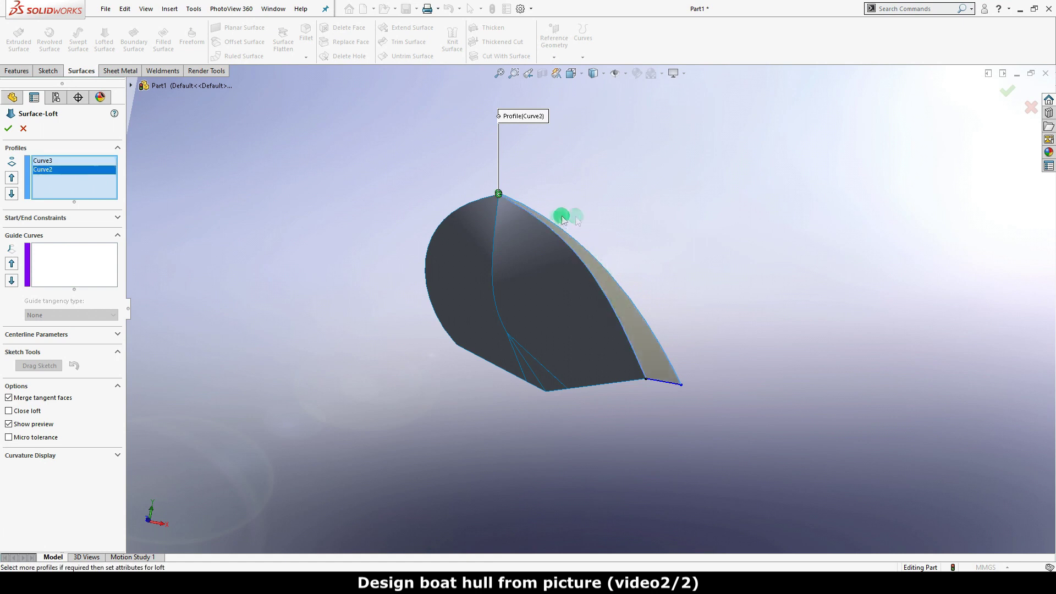
Add the short top line as the loft's first guide curve.
{"action": "left_click", "coordinate": [65, 260]}
{"action": "scroll", "coordinate": [513, 179], "scroll_direction": "down", "scroll_amount": 2}
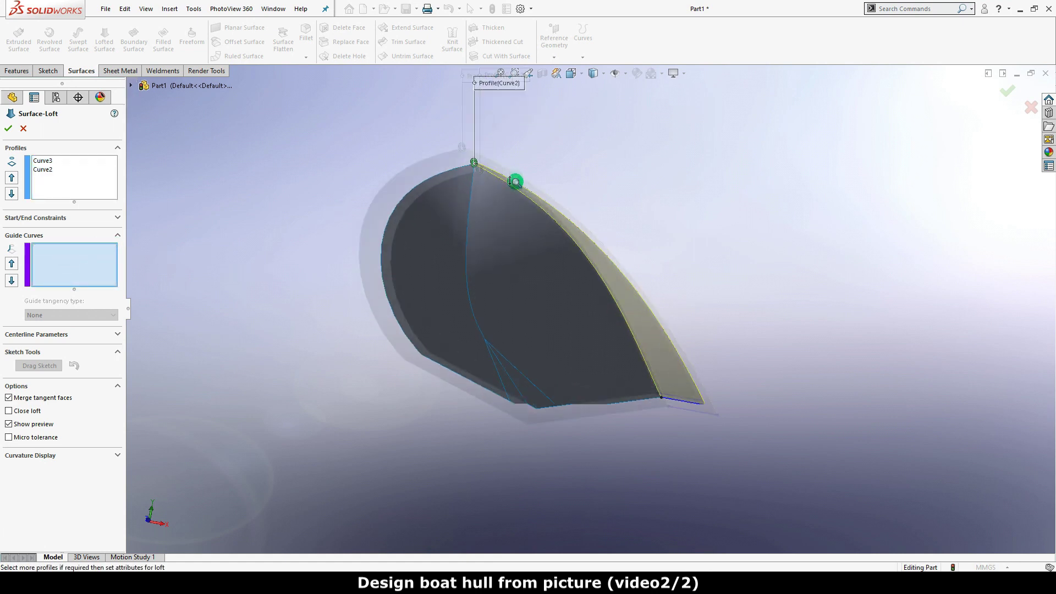
{"action": "scroll", "coordinate": [500, 139], "scroll_direction": "down", "scroll_amount": 3}
{"action": "scroll", "coordinate": [568, 271], "scroll_direction": "down", "scroll_amount": 2}
{"action": "scroll", "coordinate": [492, 187], "scroll_direction": "down", "scroll_amount": 1}
{"action": "scroll", "coordinate": [490, 165], "scroll_direction": "down", "scroll_amount": 1}
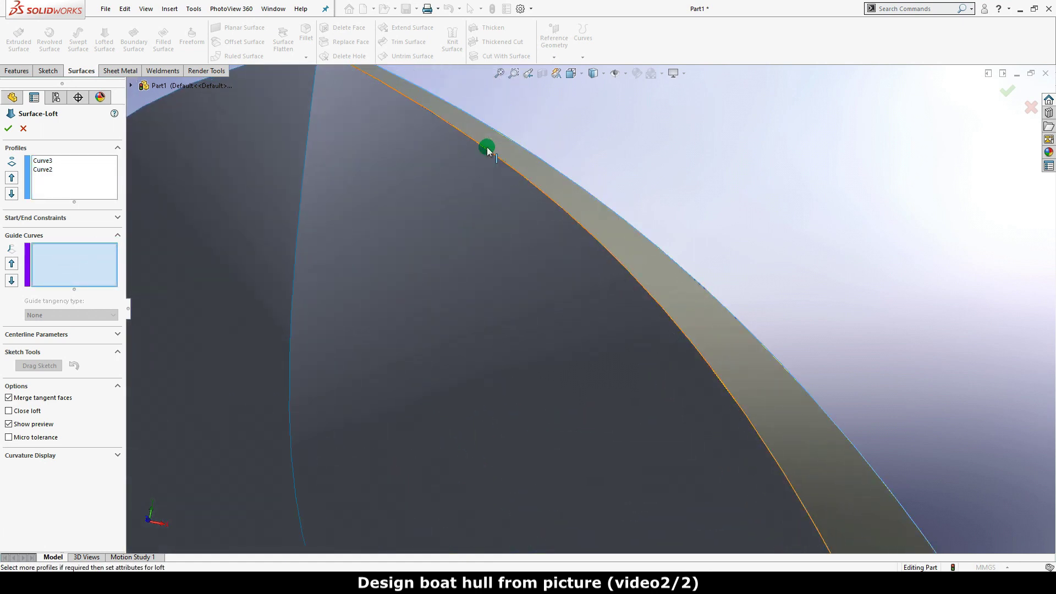
{"action": "scroll", "coordinate": [550, 286], "scroll_direction": "up", "scroll_amount": 2}
{"action": "scroll", "coordinate": [412, 237], "scroll_direction": "up", "scroll_amount": 1}
{"action": "left_click_drag", "start_coordinate": [465, 180], "coordinate": [481, 157]}
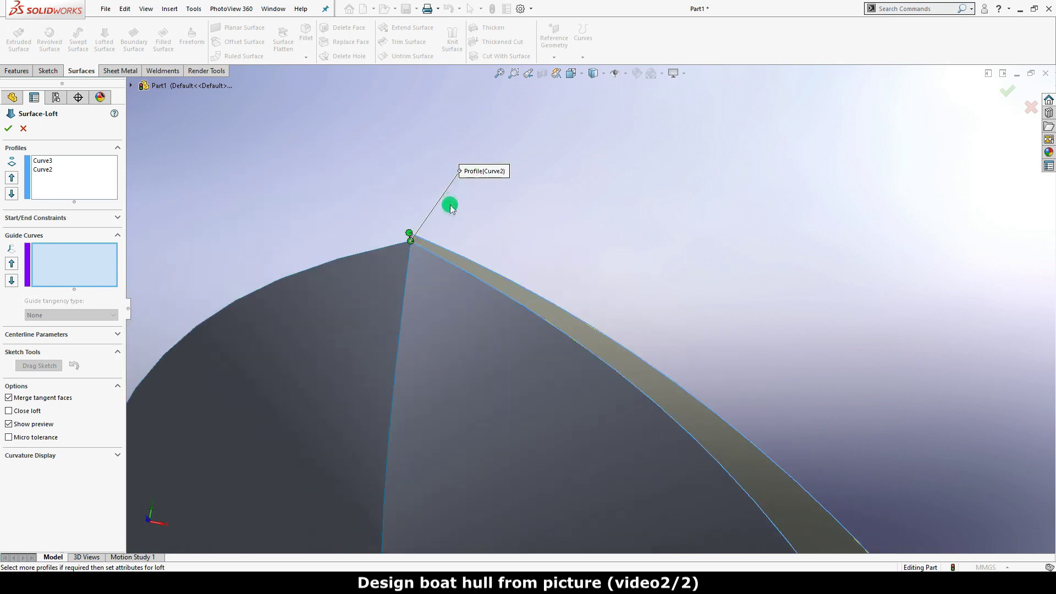
{"action": "mouse_move", "coordinate": [431, 220]}
{"action": "middle_mouse_down"}
{"action": "mouse_move", "coordinate": [430, 203]}
{"action": "mouse_move", "coordinate": [410, 190]}
{"action": "middle_mouse_up"}
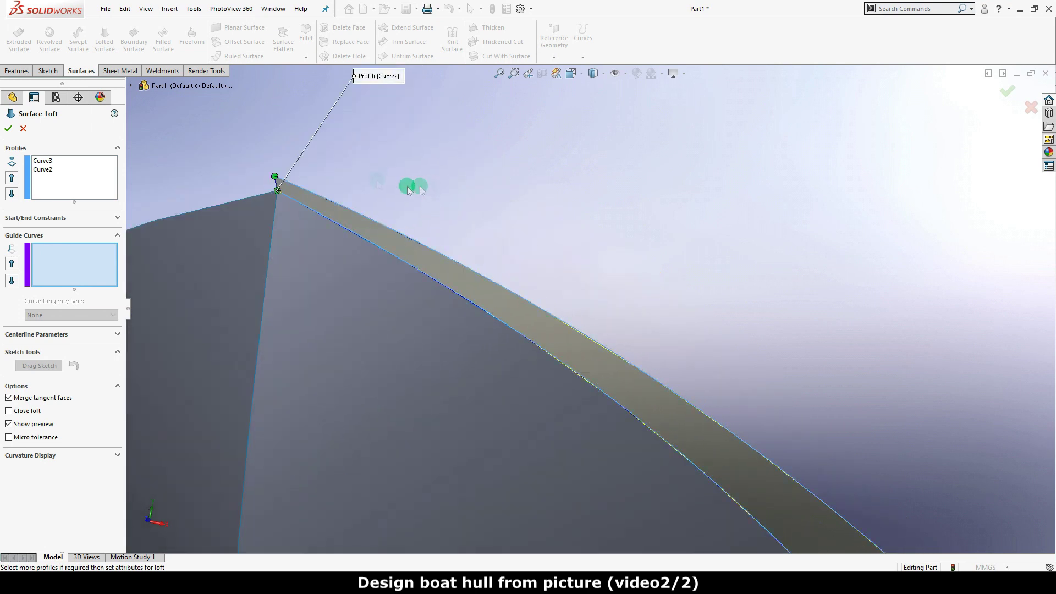
{"action": "right_click", "coordinate": [275, 183]}
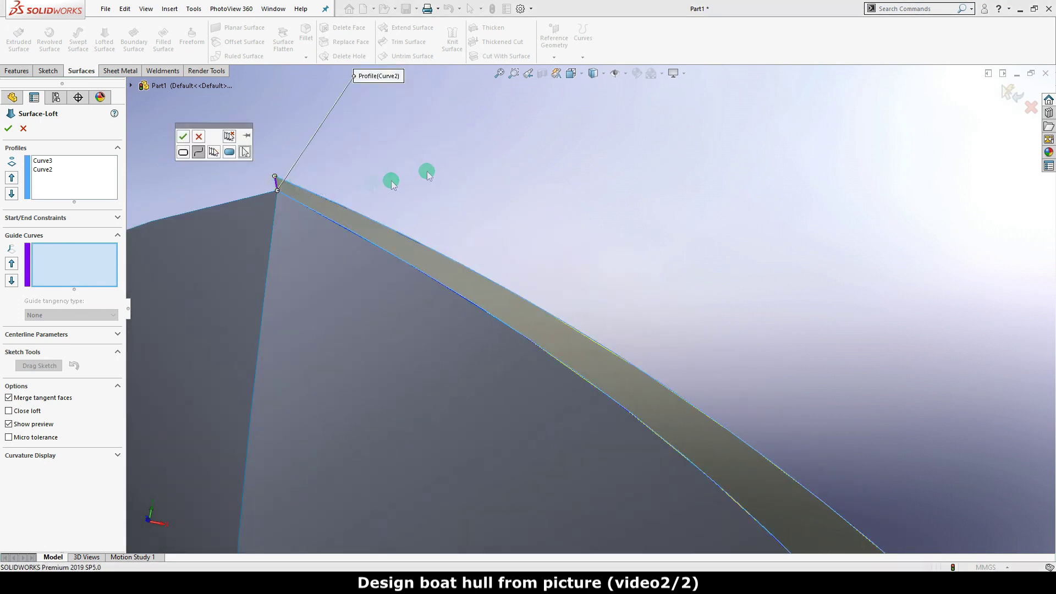
{"action": "left_click", "coordinate": [183, 137]}
Add the far end line as the second guide and create Surface-Loft2.
{"action": "scroll", "coordinate": [553, 156], "scroll_direction": "up", "scroll_amount": 5}
{"action": "scroll", "coordinate": [554, 156], "scroll_direction": "up", "scroll_amount": 5}
{"action": "mouse_move", "coordinate": [644, 300]}
{"action": "middle_mouse_down"}
{"action": "mouse_move", "coordinate": [632, 340]}
{"action": "mouse_move", "coordinate": [814, 319]}
{"action": "middle_mouse_up"}
{"action": "left_click", "coordinate": [839, 220]}
{"action": "left_click", "coordinate": [856, 175]}
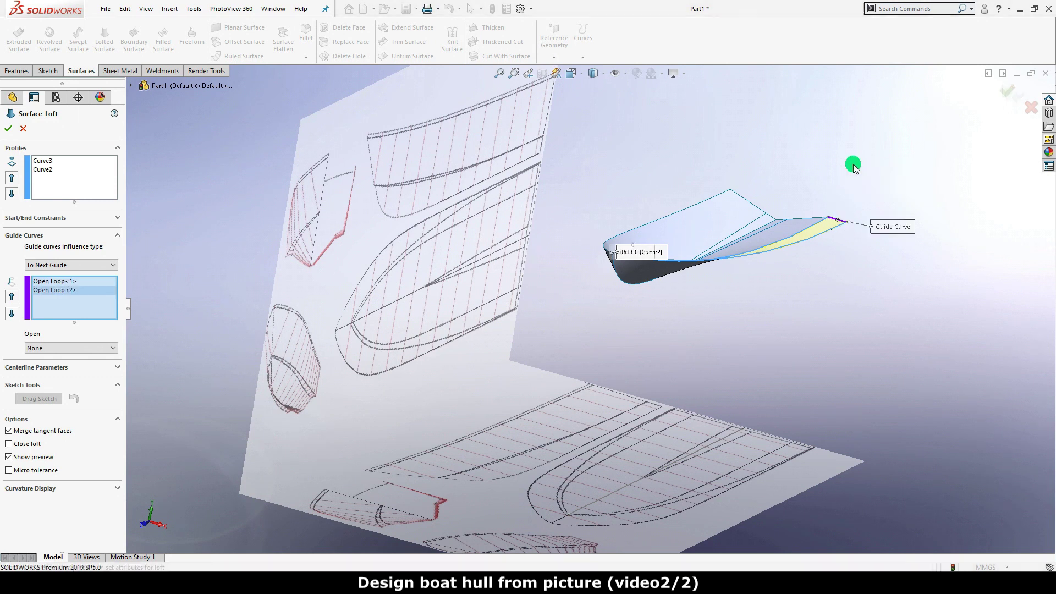
{"action": "left_click", "coordinate": [1007, 91]}
{"action": "mouse_move", "coordinate": [898, 151]}
{"action": "middle_mouse_down"}
{"action": "mouse_move", "coordinate": [864, 273]}
{"action": "mouse_move", "coordinate": [870, 174]}
{"action": "mouse_move", "coordinate": [849, 165]}
{"action": "middle_mouse_up"}
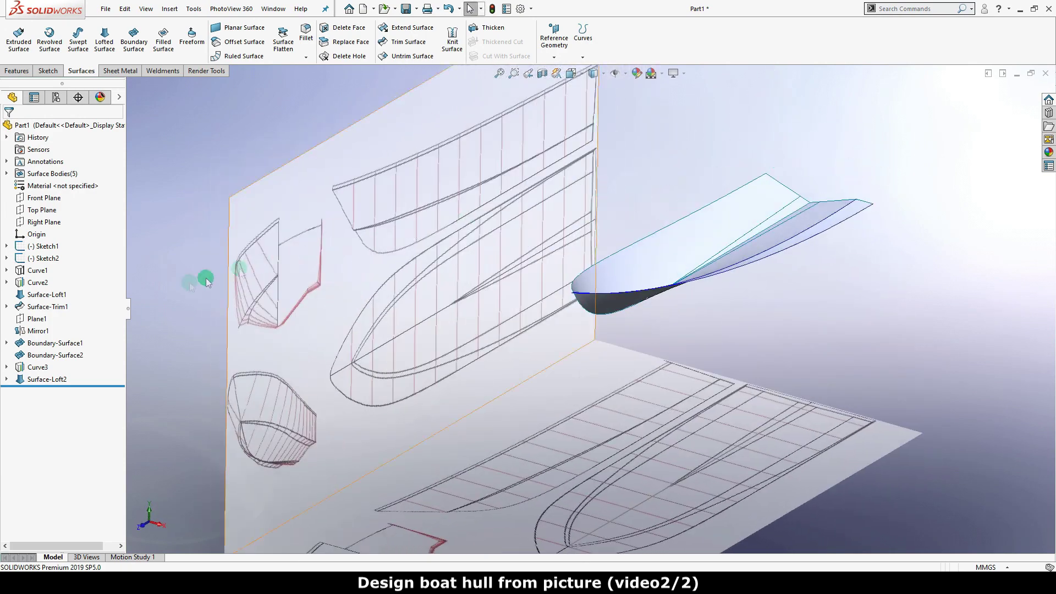
Mirror the Surface-Loft2 body across Plane1 as Mirror2, then zoom to fit.
{"action": "left_click", "coordinate": [46, 319]}
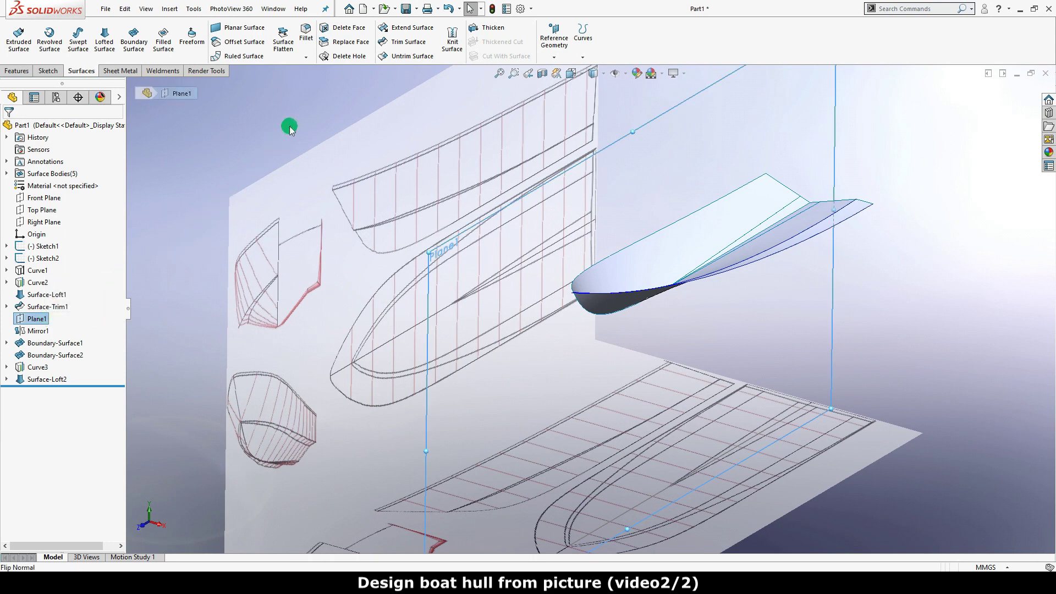
{"action": "left_click", "coordinate": [17, 70]}
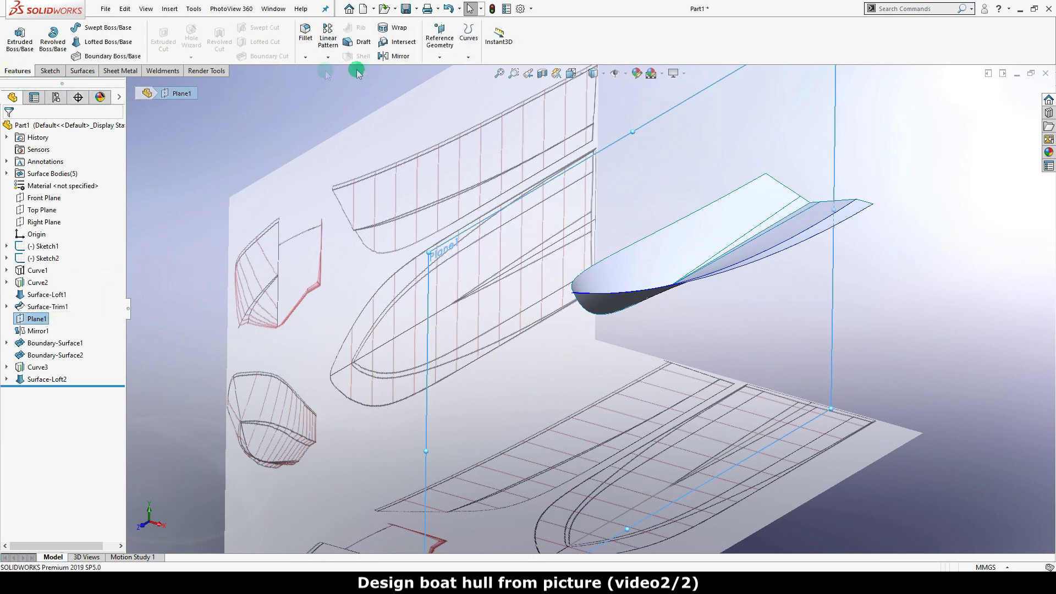
{"action": "left_click", "coordinate": [388, 57]}
{"action": "left_click", "coordinate": [84, 243]}
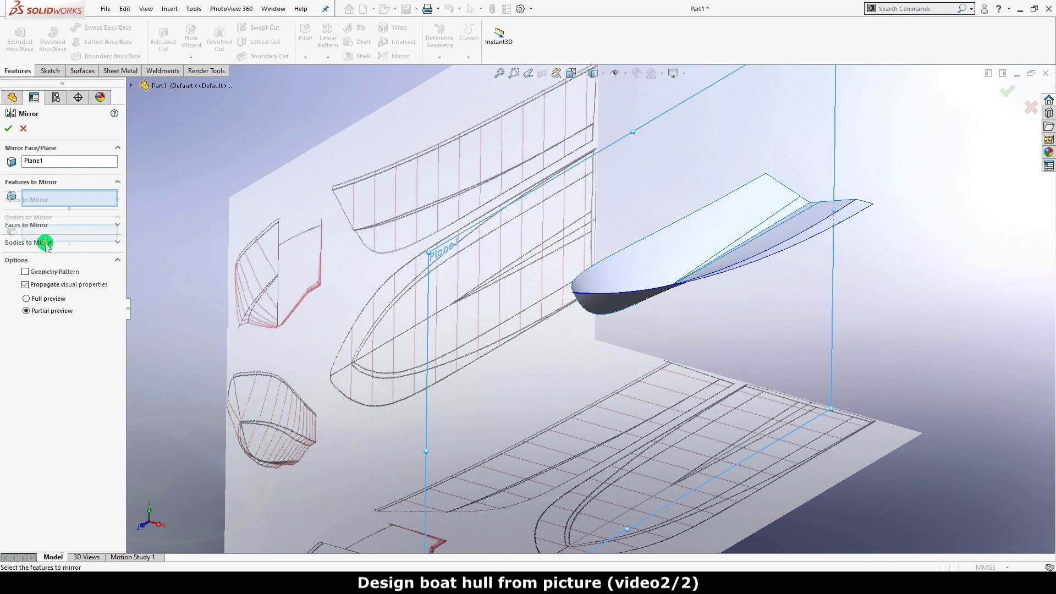
{"action": "left_click", "coordinate": [807, 237]}
{"action": "right_click", "coordinate": [901, 148]}
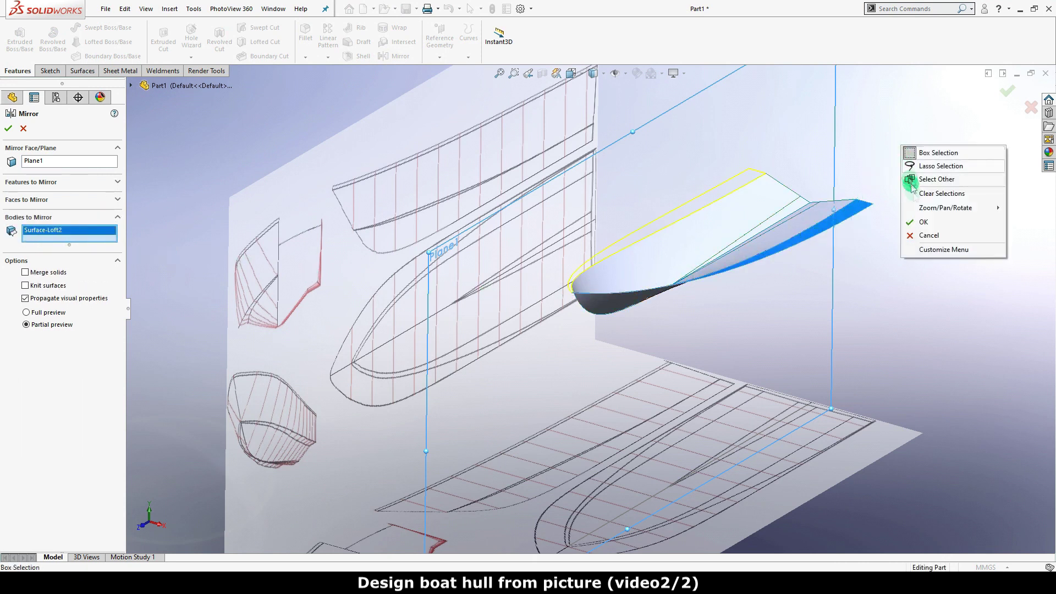
{"action": "left_click", "coordinate": [920, 220]}
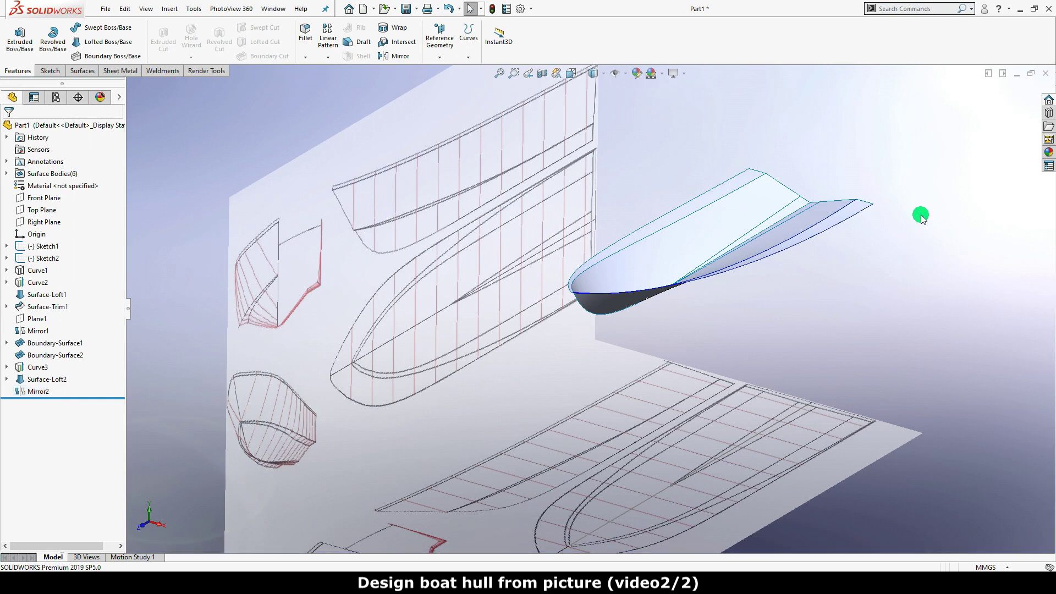
{"action": "key", "text": "f"}
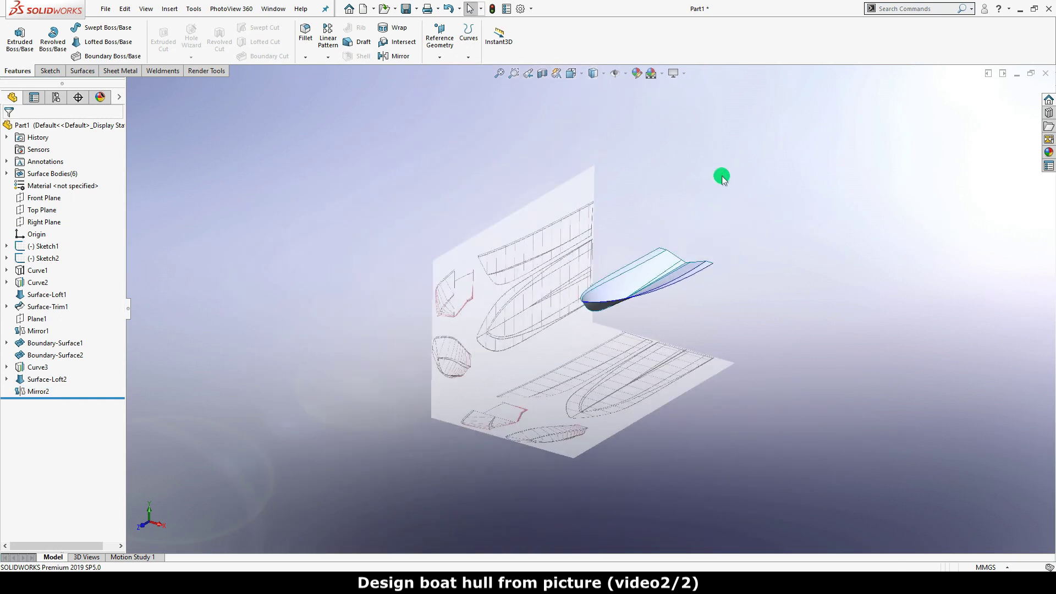
Show the model in Trimetric orientation and select the Right Plane.
{"action": "left_click", "coordinate": [584, 86]}
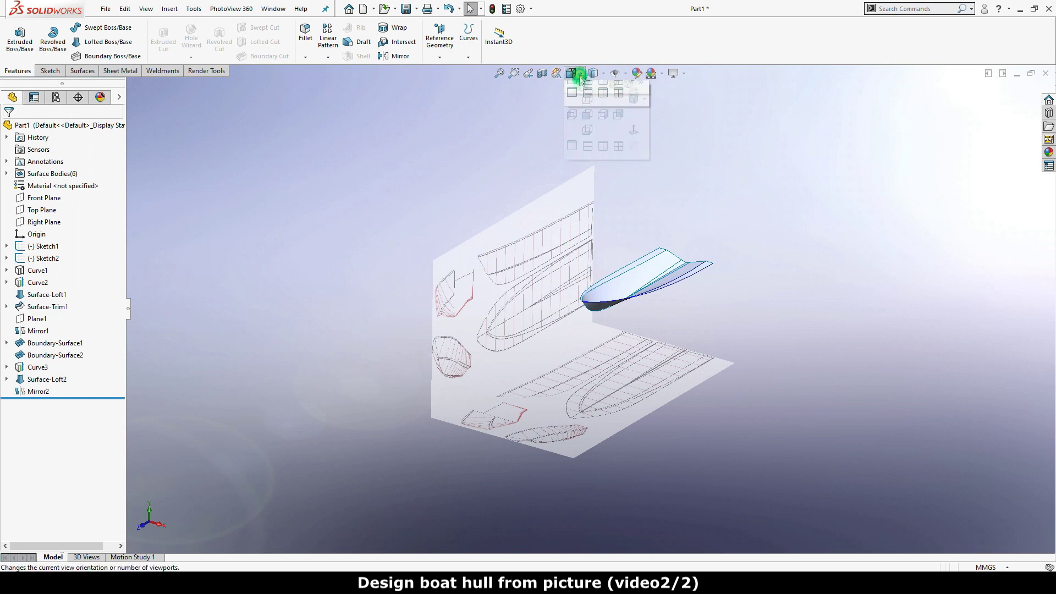
{"action": "left_click", "coordinate": [632, 106]}
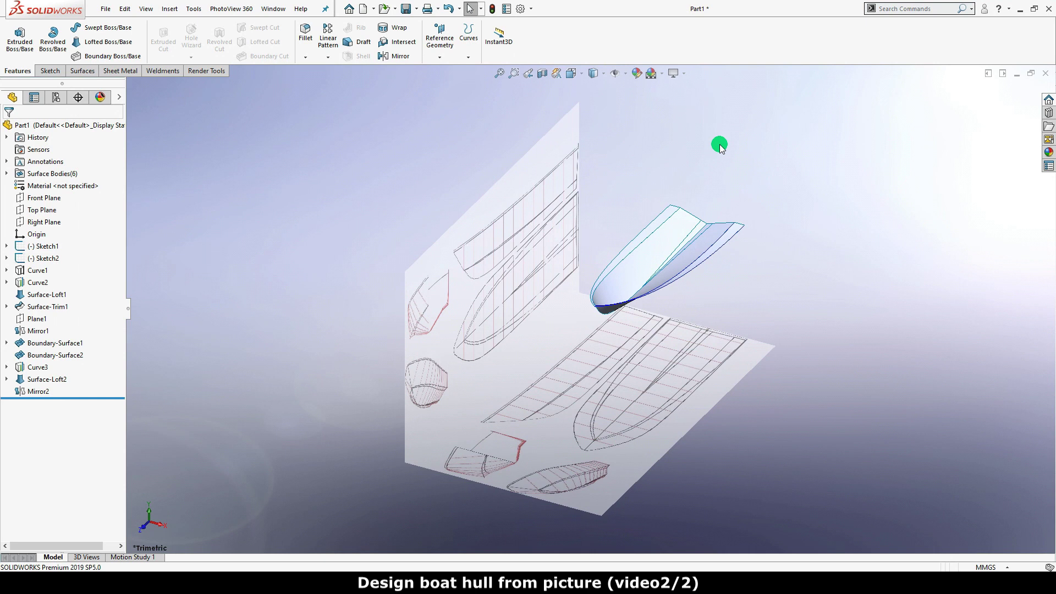
{"action": "left_click", "coordinate": [67, 223]}
Sketch on the Right Plane in Right view: a spline from bow tip to stern top corner.
{"action": "left_click", "coordinate": [76, 216]}
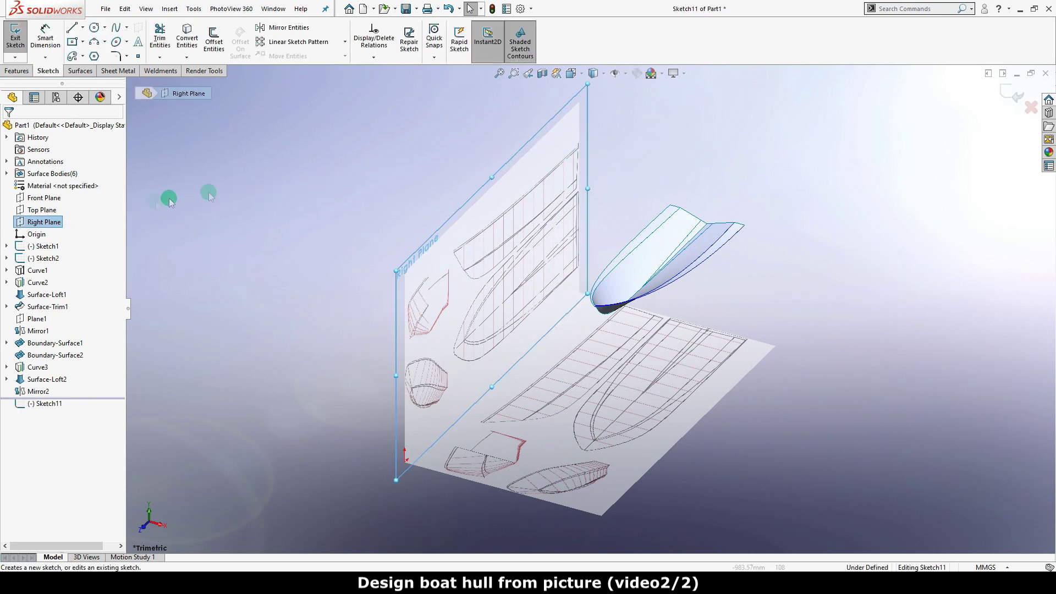
{"action": "left_click", "coordinate": [322, 170]}
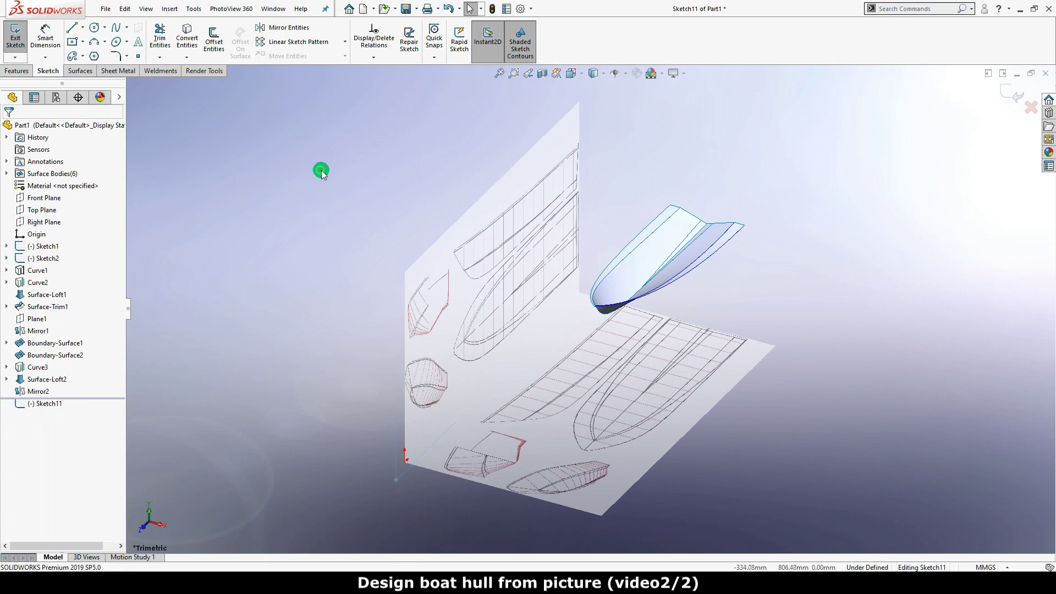
{"action": "left_click", "coordinate": [580, 78]}
{"action": "left_click", "coordinate": [630, 135]}
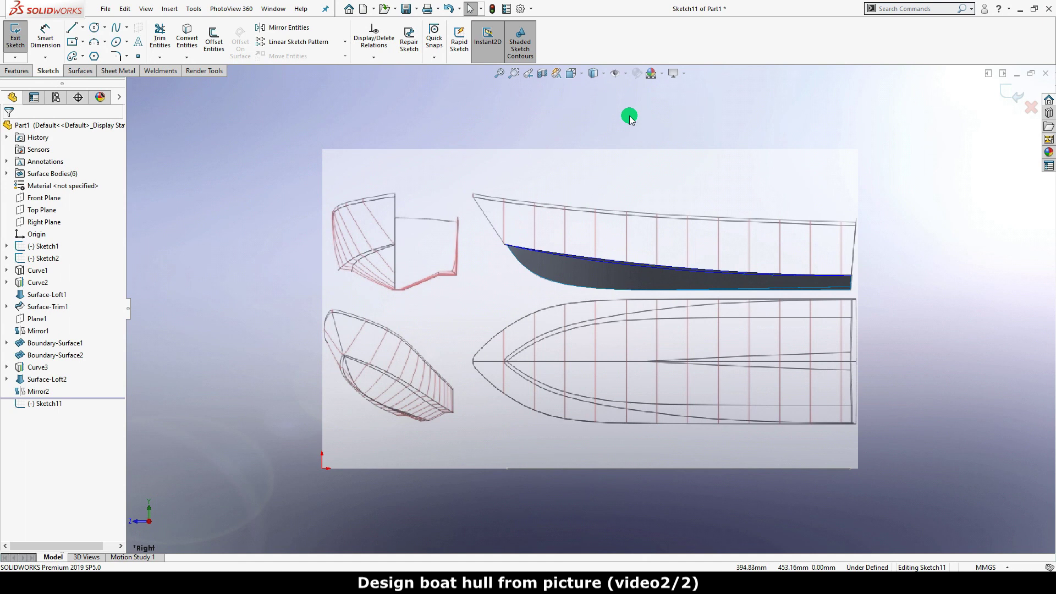
{"action": "left_click", "coordinate": [116, 29]}
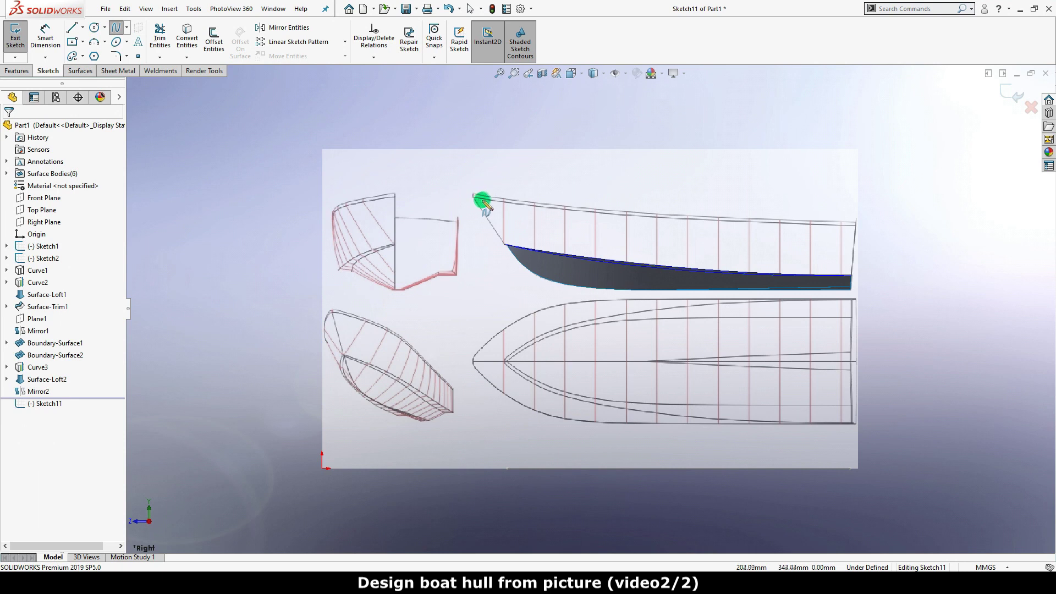
{"action": "scroll", "coordinate": [537, 209], "scroll_direction": "up", "scroll_amount": 3}
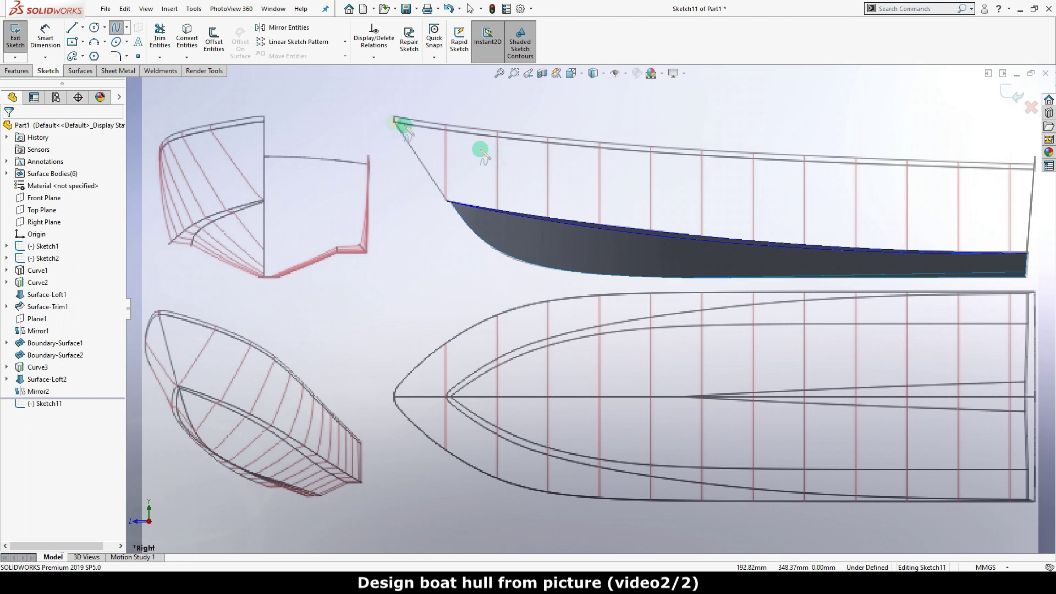
{"action": "left_click", "coordinate": [396, 121]}
{"action": "middle_click_drag", "start_coordinate": [1006, 187], "coordinate": [971, 200], "text": "ctrl"}
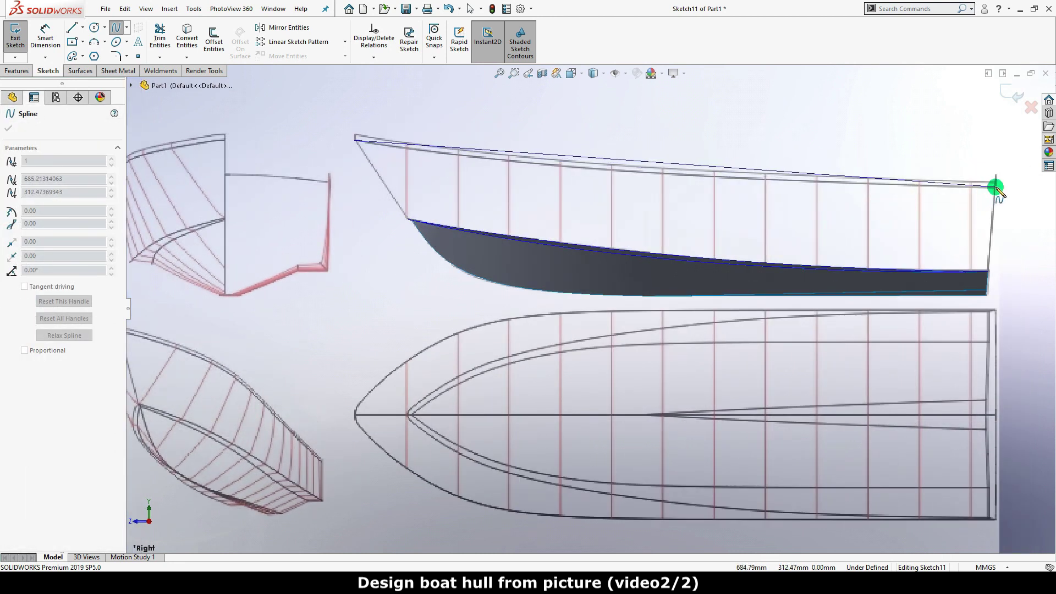
{"action": "left_click", "coordinate": [994, 188]}
{"action": "right_click", "coordinate": [1009, 198]}
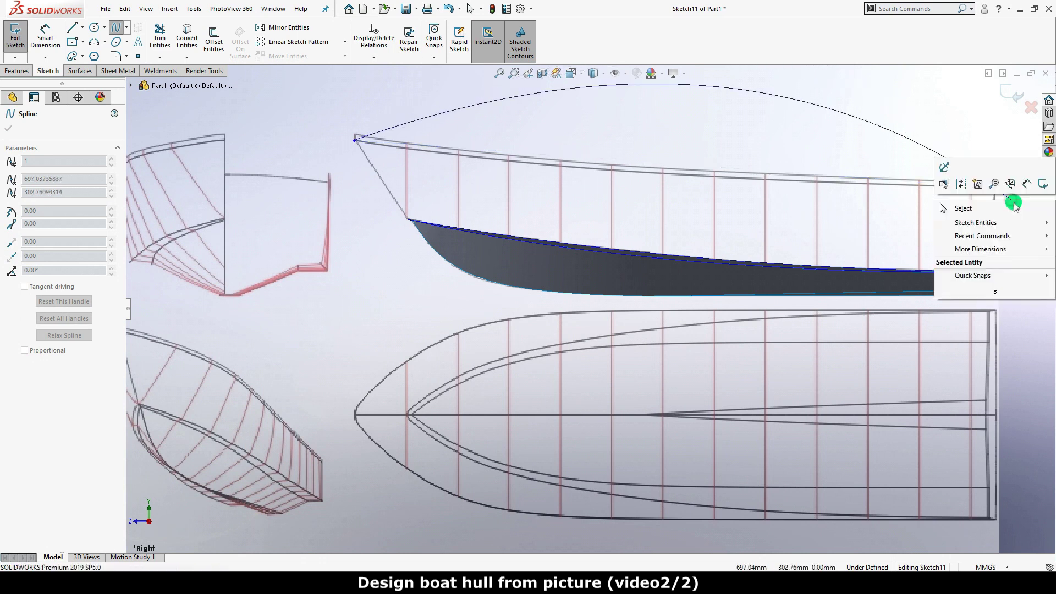
{"action": "left_click", "coordinate": [966, 207]}
{"action": "middle_click_drag", "start_coordinate": [1018, 217], "coordinate": [958, 211], "text": "ctrl"}
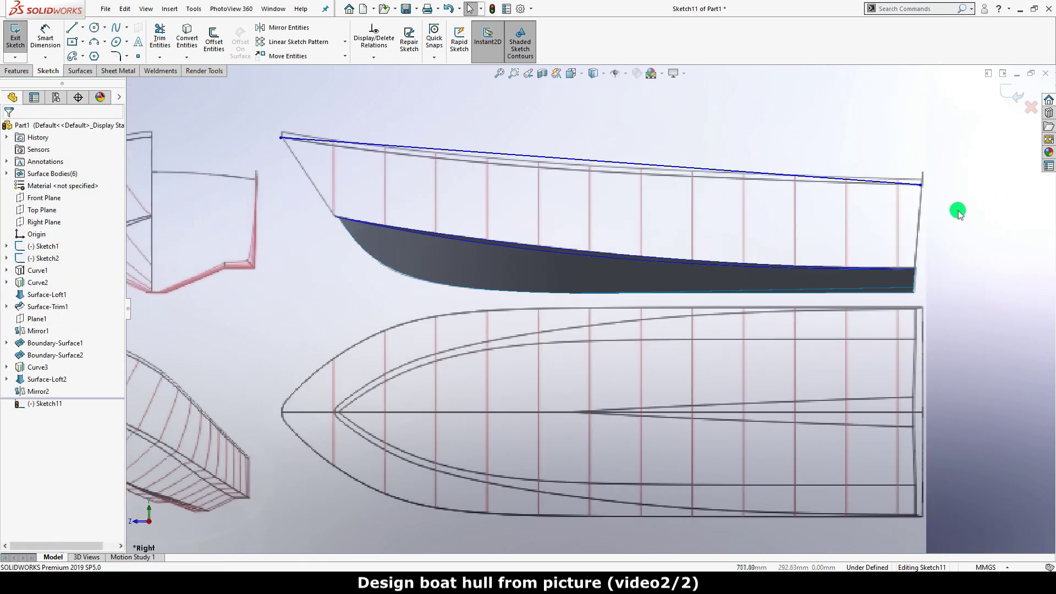
Draw a construction centerline down the stern, collinear with the stern edge.
{"action": "key", "text": "s"}
{"action": "left_click", "coordinate": [982, 264]}
{"action": "left_click", "coordinate": [979, 281]}
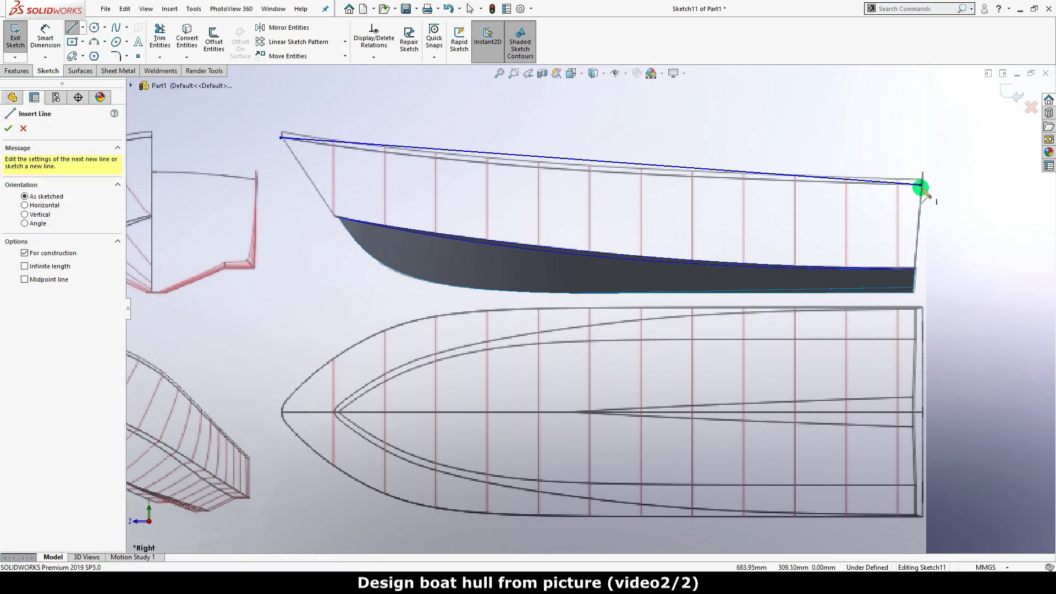
{"action": "left_click", "coordinate": [921, 185]}
{"action": "left_click", "coordinate": [914, 268]}
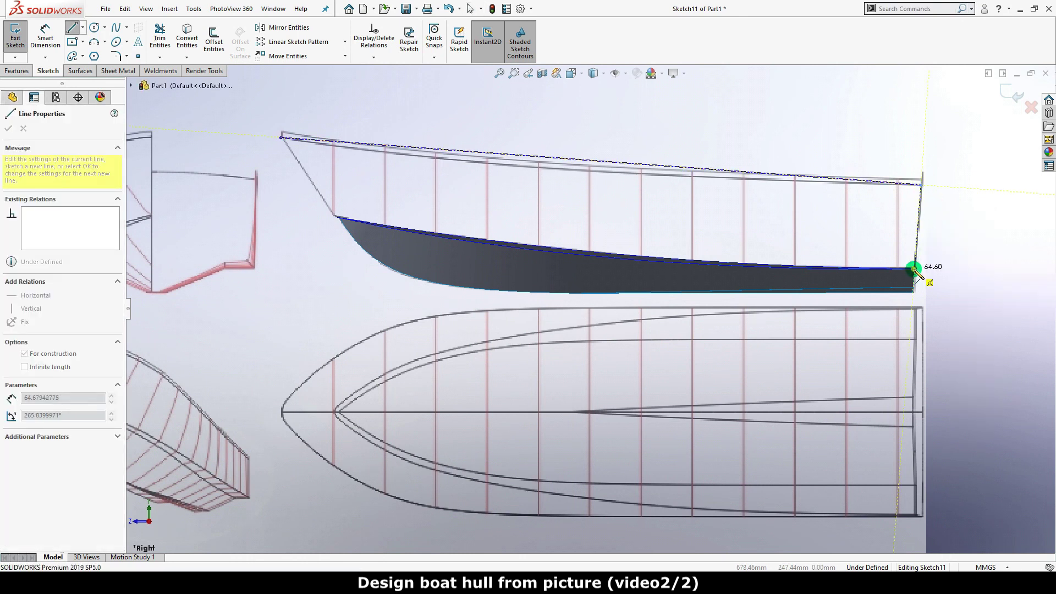
{"action": "right_click", "coordinate": [951, 247]}
{"action": "left_click", "coordinate": [943, 229]}
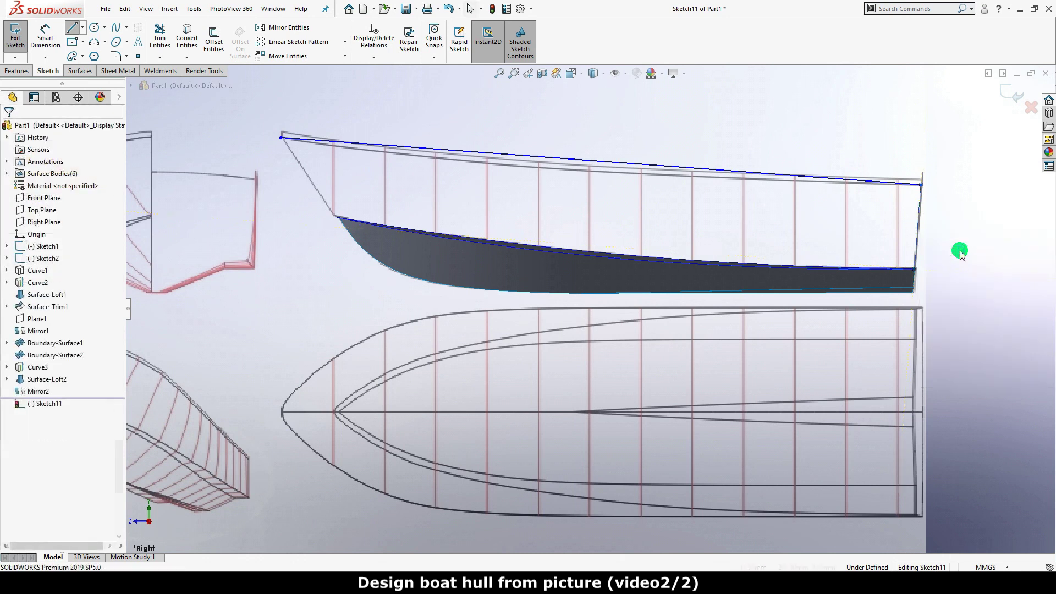
{"action": "left_click", "coordinate": [916, 242]}
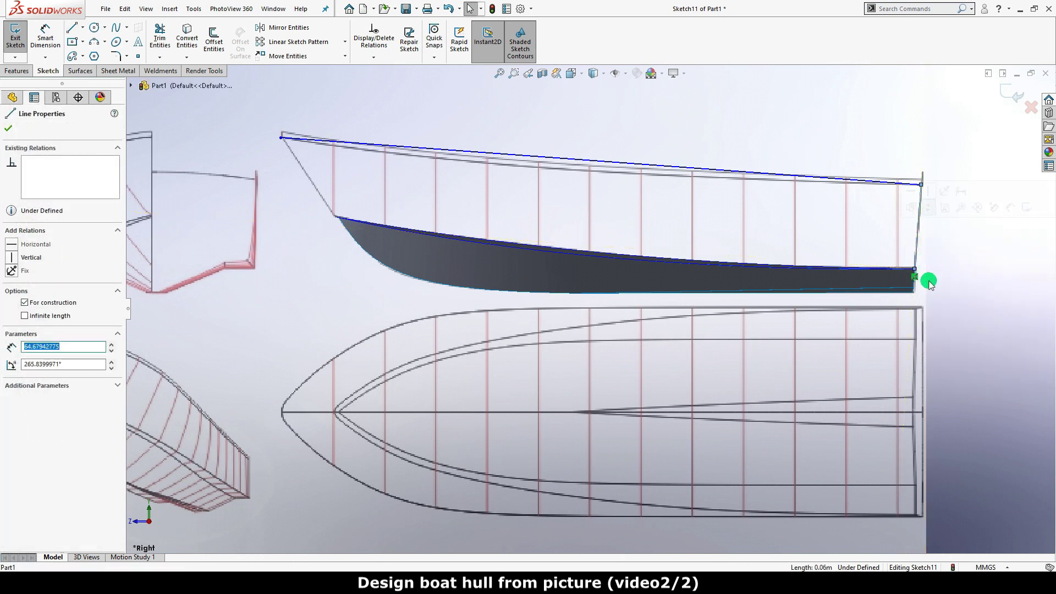
{"action": "scroll", "coordinate": [932, 275], "scroll_direction": "down", "scroll_amount": 2}
{"action": "key", "text": "Escape"}
{"action": "left_click", "coordinate": [993, 275], "text": "ctrl"}
{"action": "left_click", "coordinate": [911, 226]}
{"action": "left_click", "coordinate": [943, 111]}
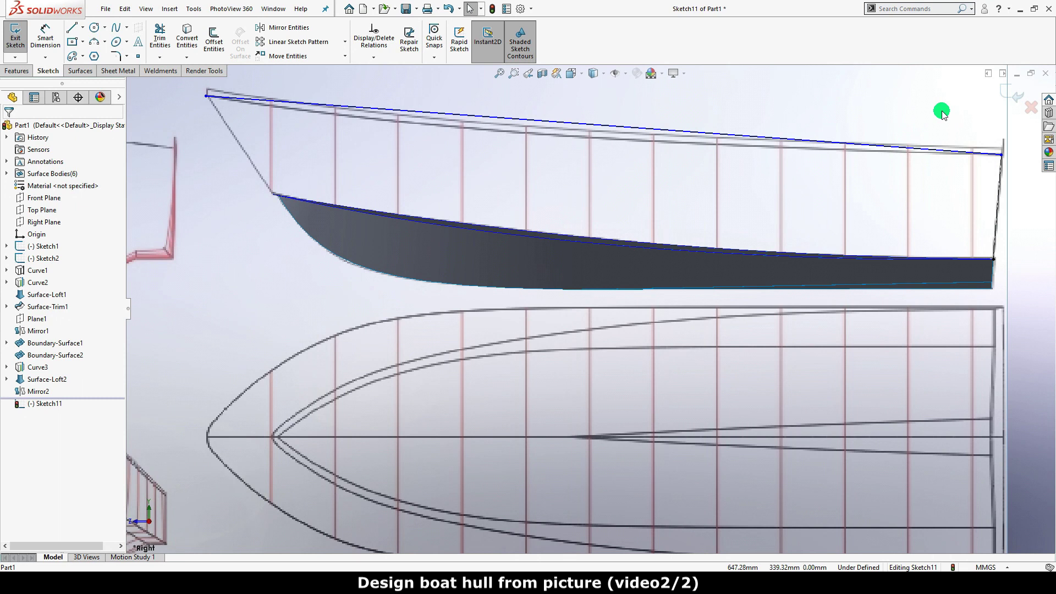
Reshape the top-edge spline to follow the sheer line and exit Sketch11.
{"action": "left_click", "coordinate": [773, 138]}
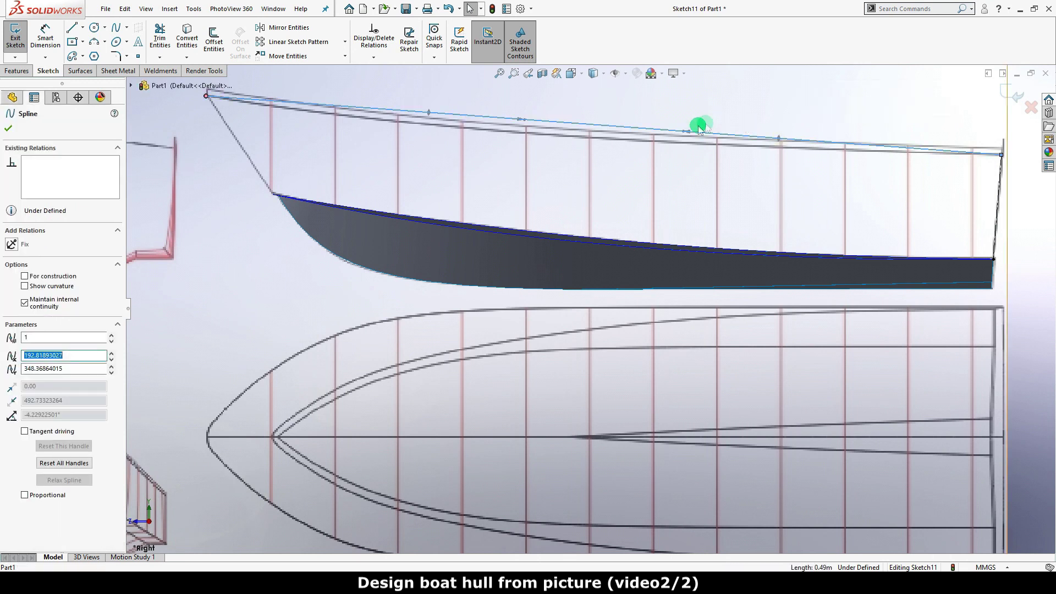
{"action": "left_click_drag", "start_coordinate": [680, 134], "coordinate": [682, 147]}
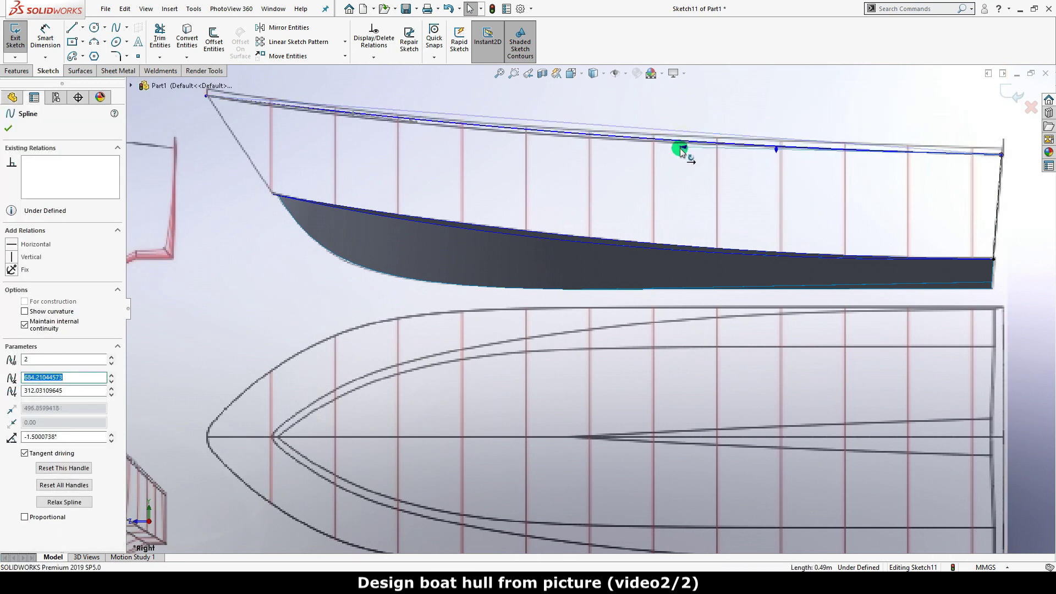
{"action": "left_click_drag", "start_coordinate": [417, 122], "coordinate": [415, 131]}
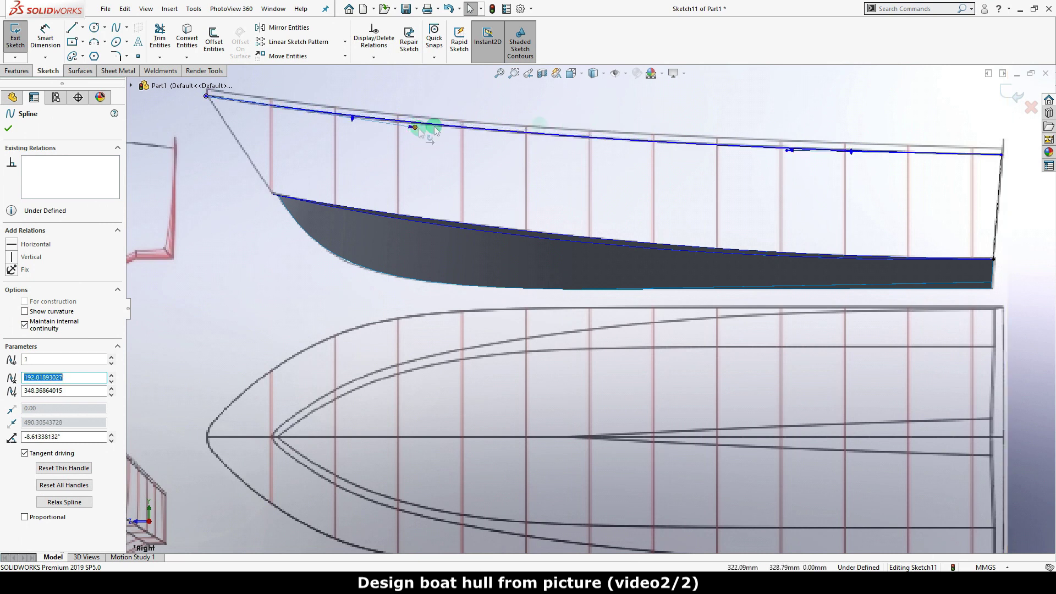
{"action": "left_click", "coordinate": [705, 108]}
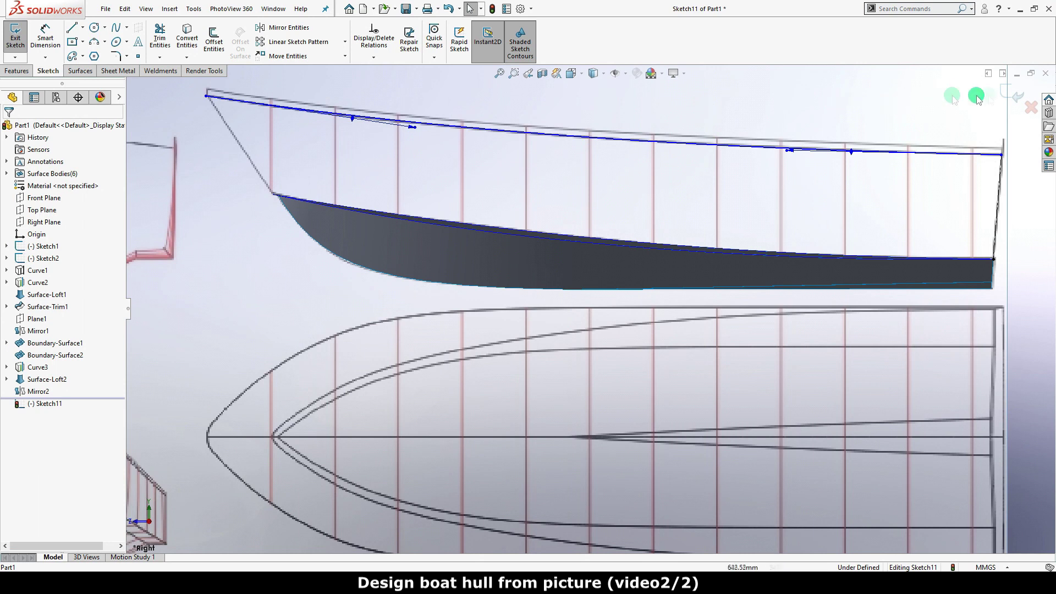
{"action": "left_click", "coordinate": [1016, 96]}
Zoom to fit and open Sketch12 on the Top Plane.
{"action": "left_click", "coordinate": [921, 100]}
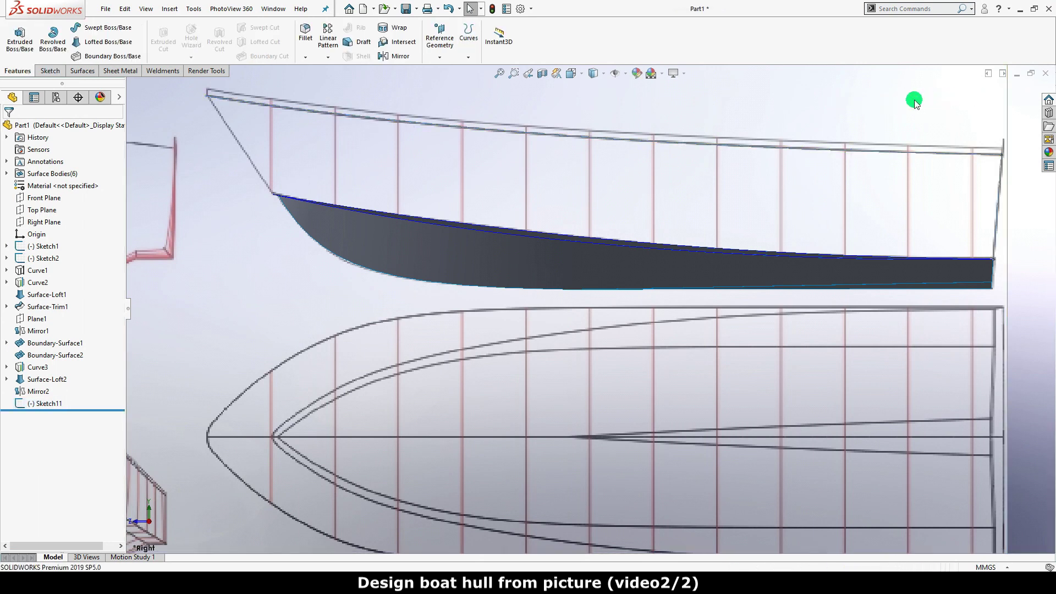
{"action": "key", "text": "f"}
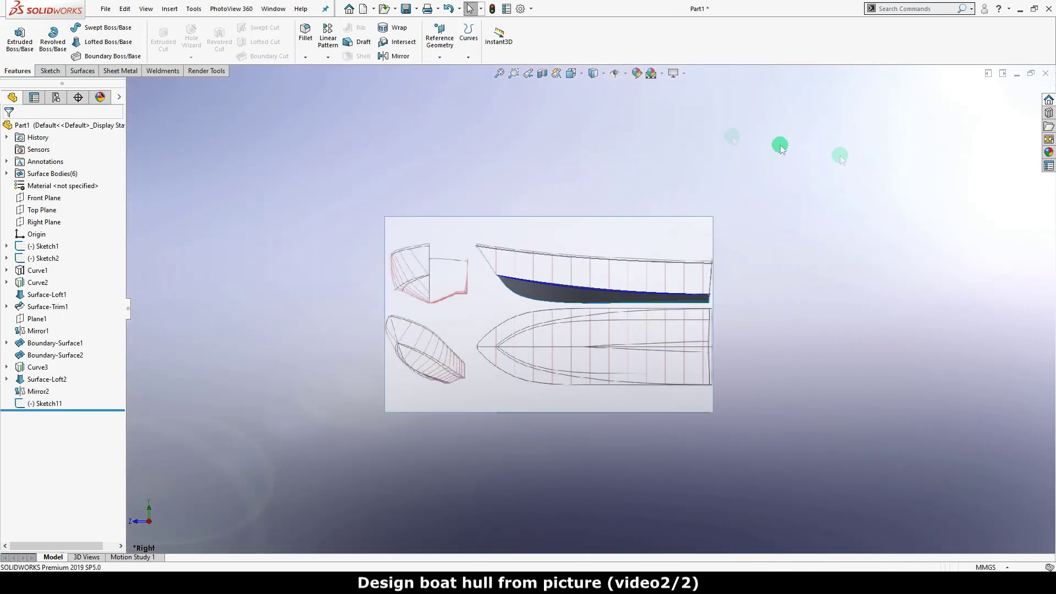
{"action": "left_click", "coordinate": [52, 212]}
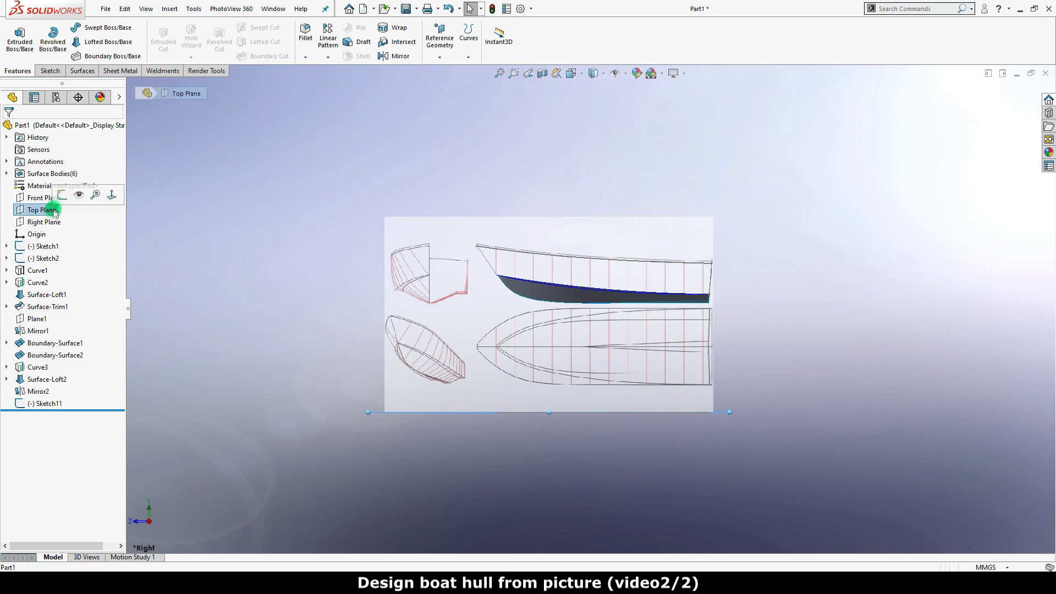
{"action": "left_click", "coordinate": [49, 196]}
{"action": "left_click", "coordinate": [359, 153]}
{"action": "left_click", "coordinate": [571, 73]}
In Top view, draw a two-point spline from upper right down toward the centreline.
{"action": "left_click", "coordinate": [629, 142]}
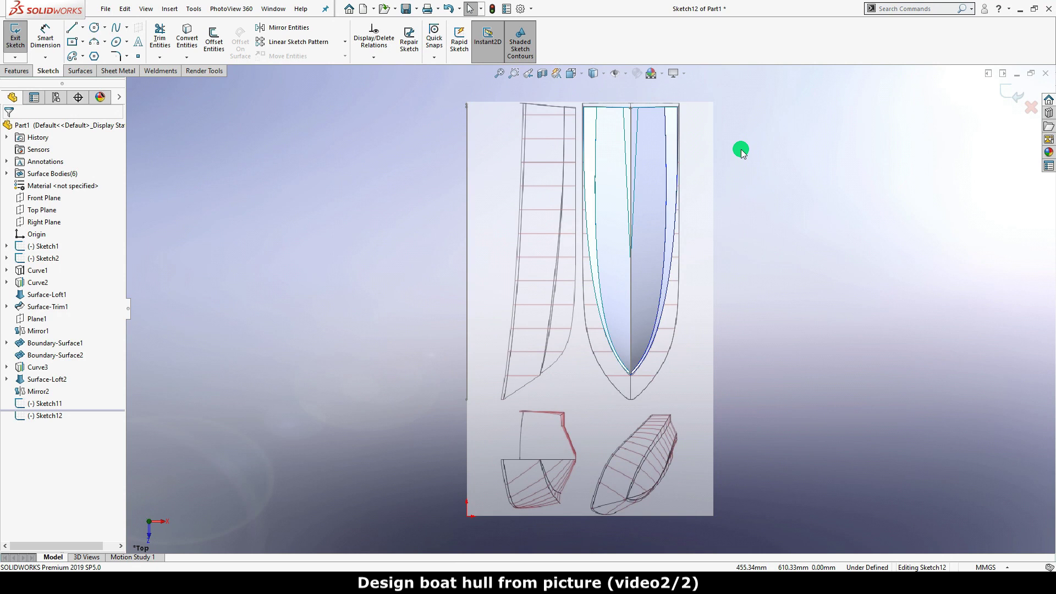
{"action": "left_click", "coordinate": [116, 27]}
{"action": "left_click", "coordinate": [699, 122]}
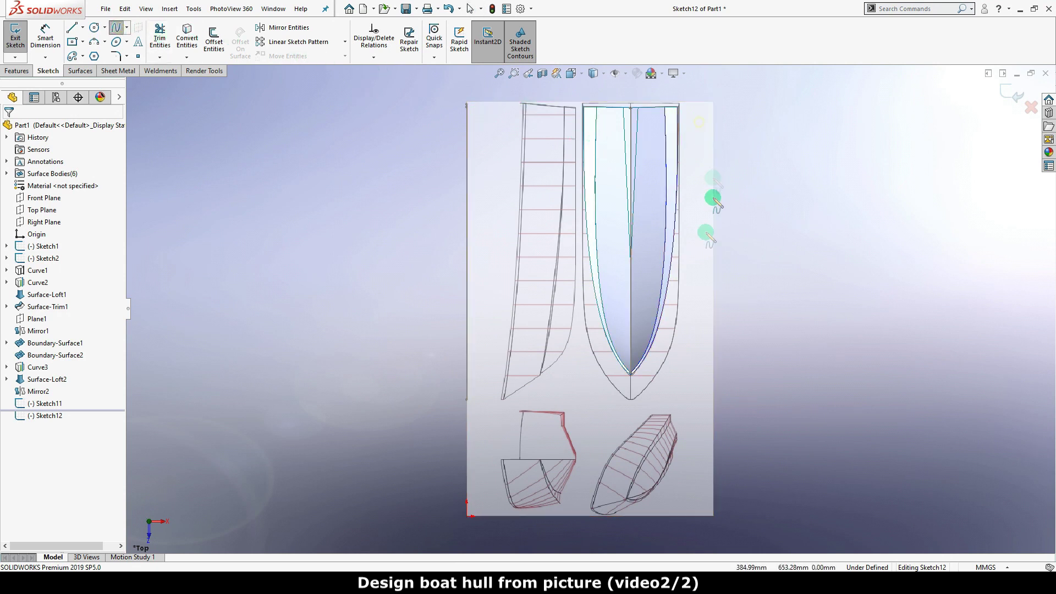
{"action": "left_click", "coordinate": [688, 333]}
{"action": "right_click", "coordinate": [745, 318]}
{"action": "left_click", "coordinate": [757, 325]}
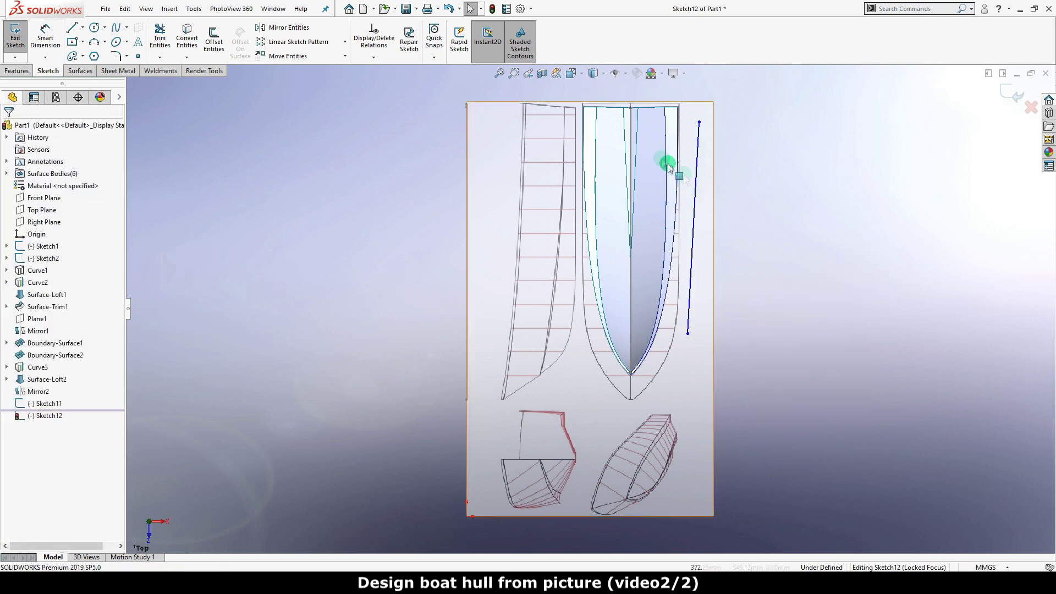
Make the spline's lower endpoint coincident with the centreline and move it to the bow tip.
{"action": "right_click", "coordinate": [631, 143]}
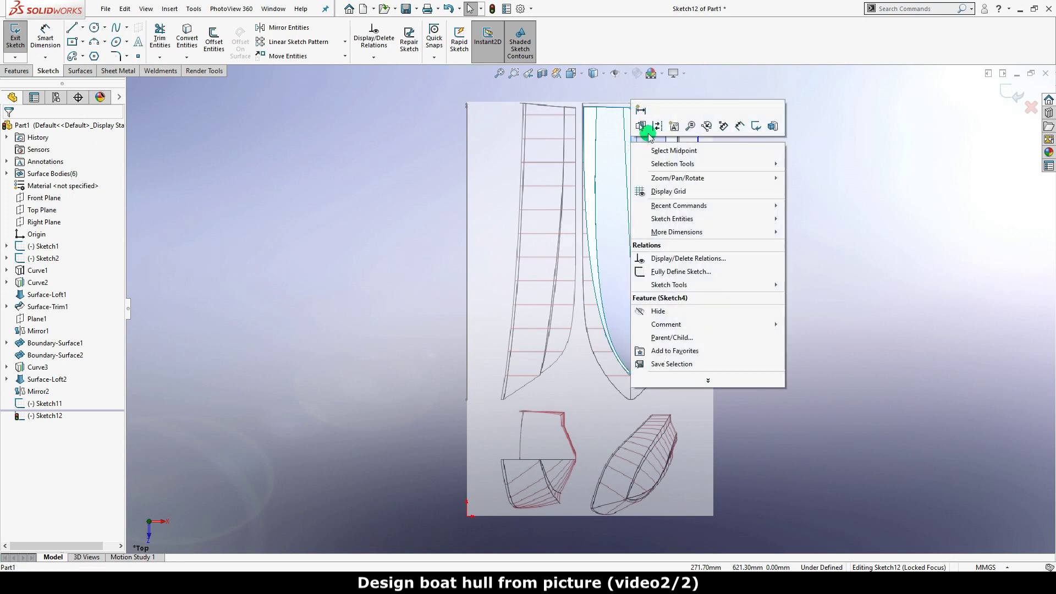
{"action": "left_click", "coordinate": [642, 313]}
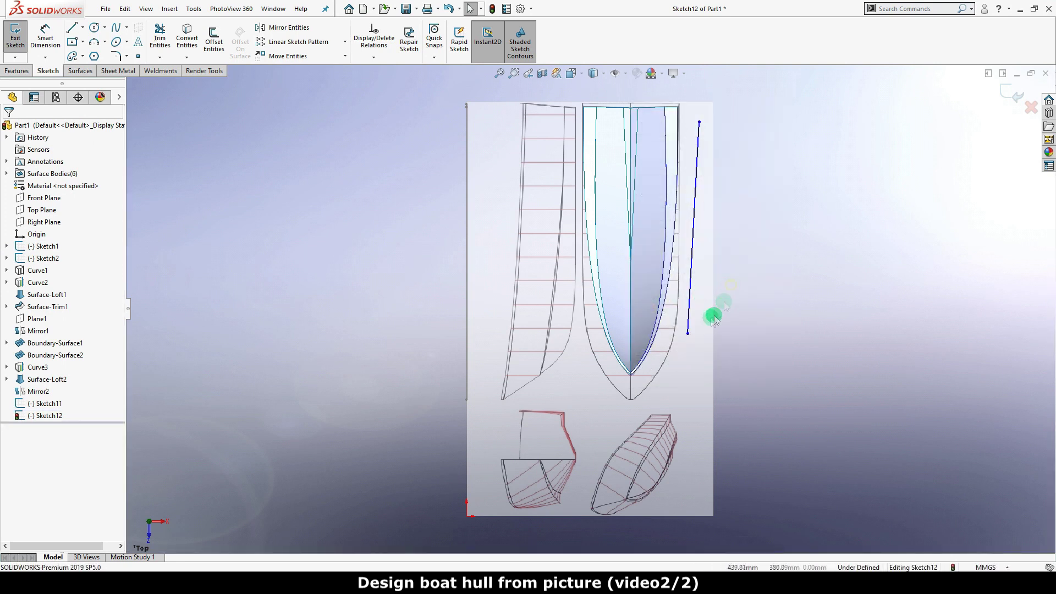
{"action": "left_click", "coordinate": [688, 333]}
{"action": "left_click", "coordinate": [631, 317], "text": "ctrl"}
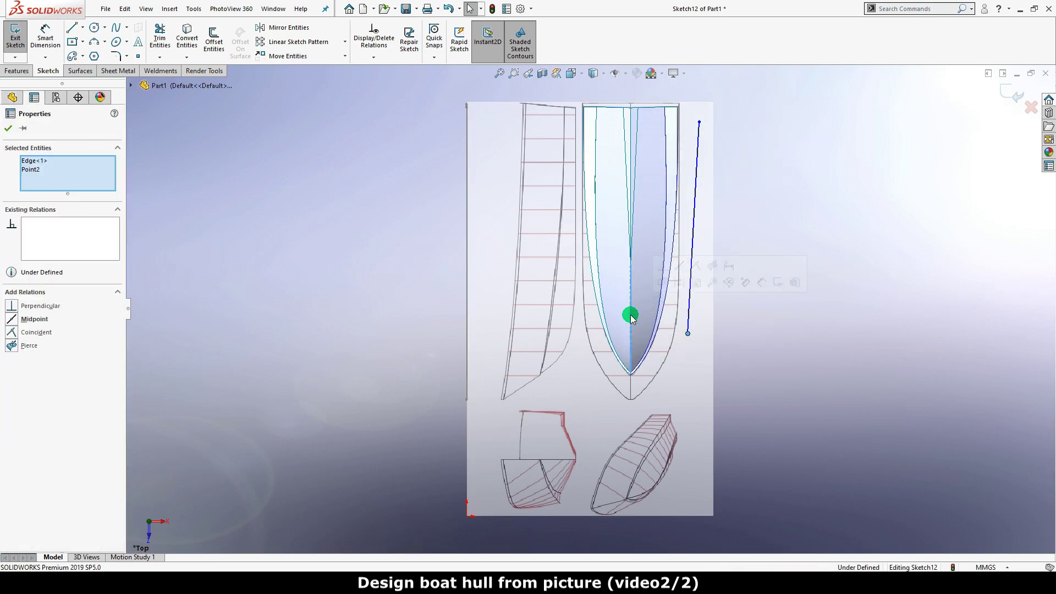
{"action": "left_click", "coordinate": [695, 267]}
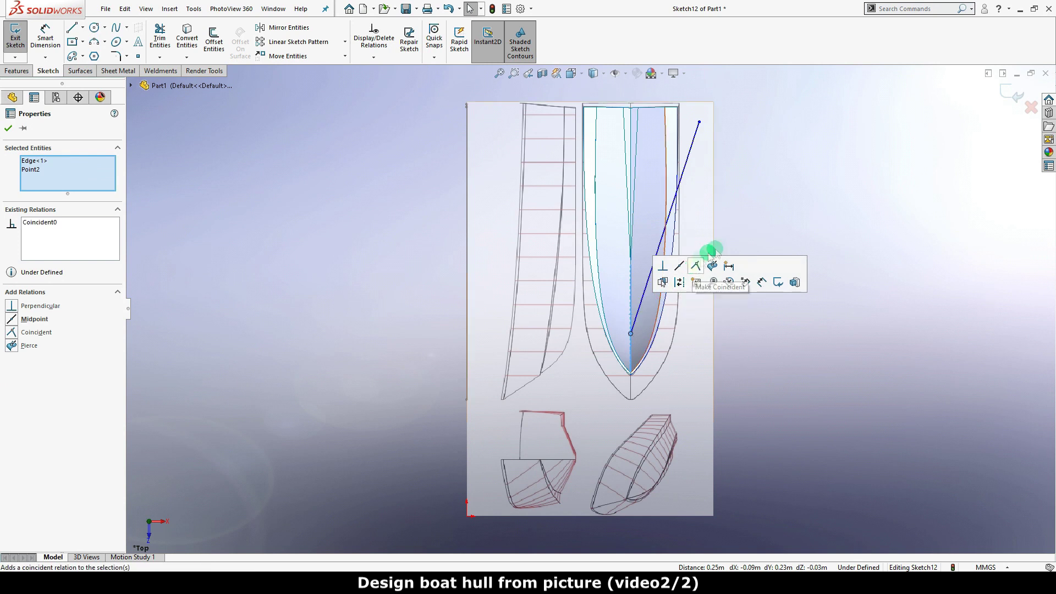
{"action": "left_click", "coordinate": [777, 213]}
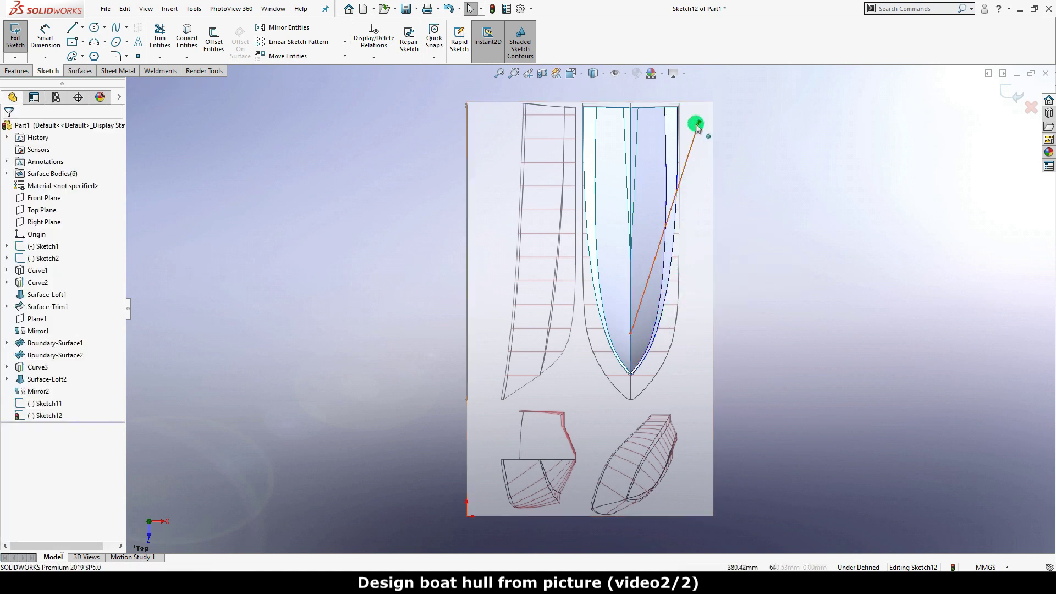
{"action": "scroll", "coordinate": [696, 286], "scroll_direction": "down", "scroll_amount": 3}
{"action": "scroll", "coordinate": [834, 383], "scroll_direction": "down", "scroll_amount": 1}
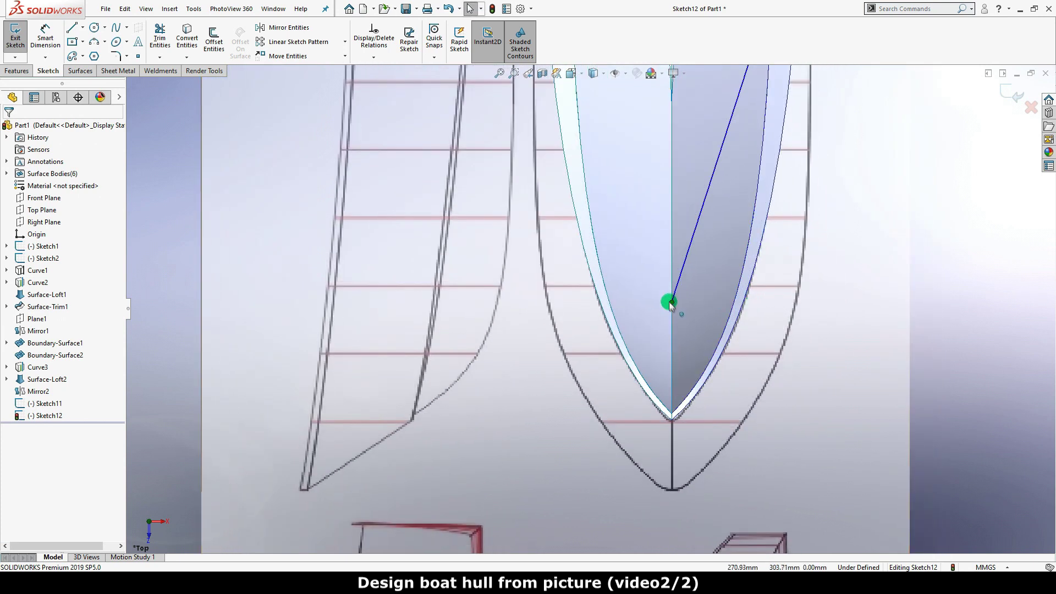
{"action": "left_click_drag", "start_coordinate": [670, 303], "coordinate": [691, 490]}
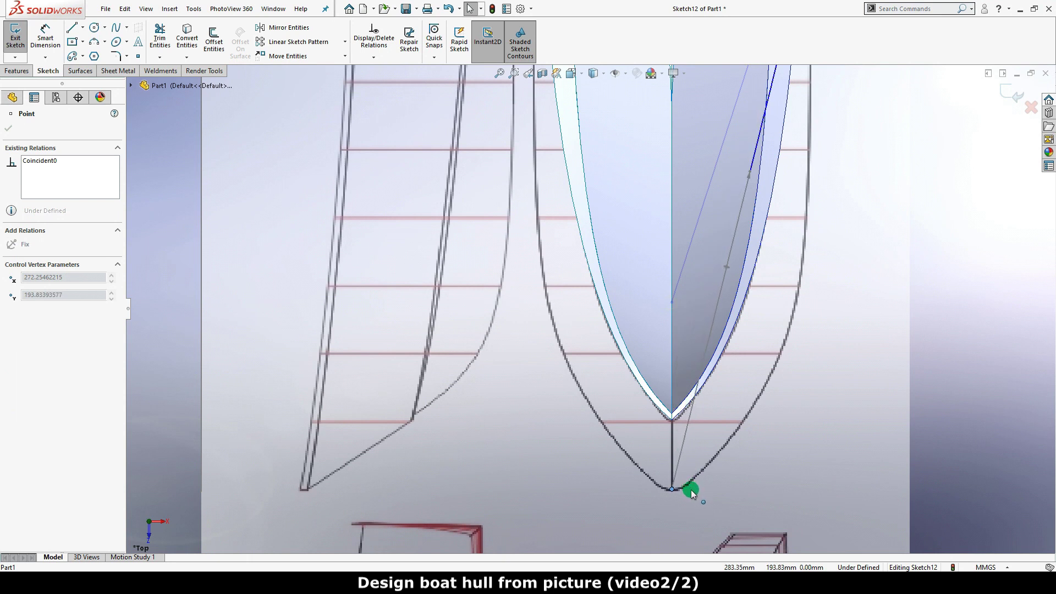
{"action": "left_click", "coordinate": [860, 291]}
{"action": "scroll", "coordinate": [845, 287], "scroll_direction": "up", "scroll_amount": 3}
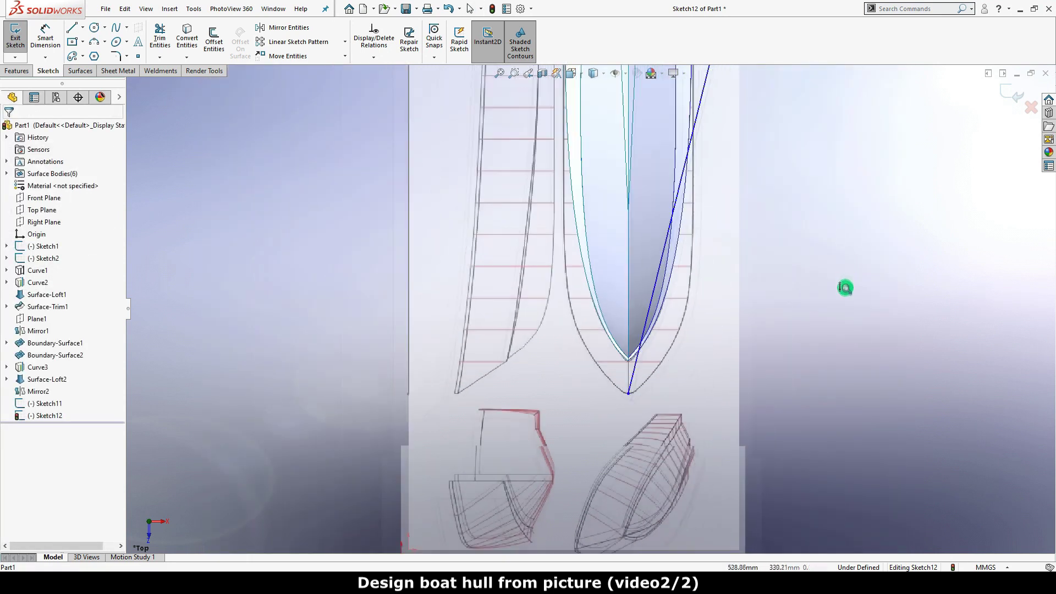
{"action": "scroll", "coordinate": [844, 287], "scroll_direction": "up", "scroll_amount": 2}
{"action": "mouse_move", "coordinate": [678, 115]}
{"action": "middle_mouse_down"}
{"action": "mouse_move", "coordinate": [708, 134]}
{"action": "mouse_move", "coordinate": [556, 101]}
{"action": "middle_mouse_up"}
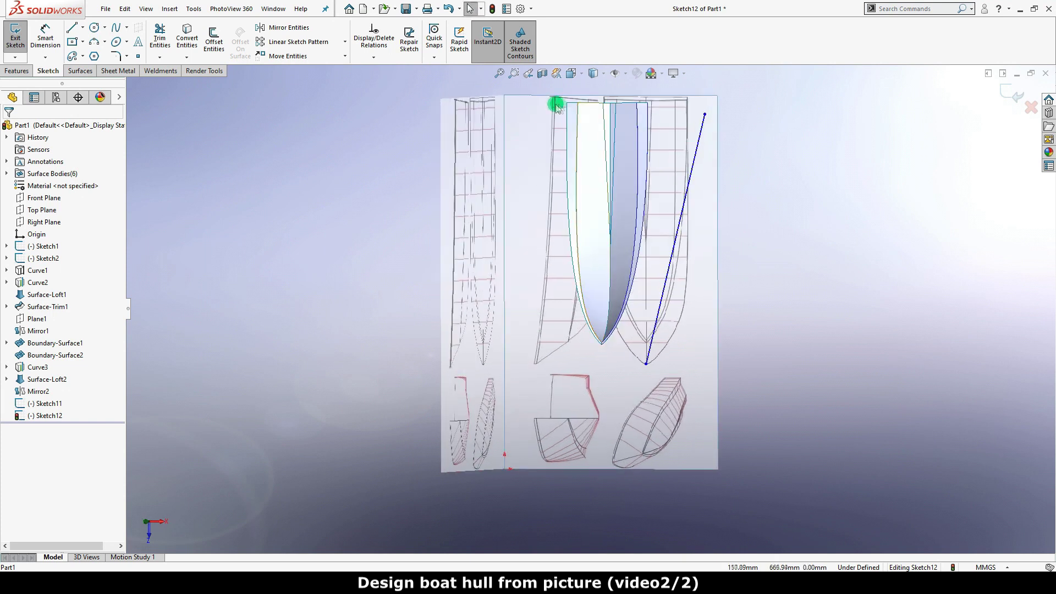
Make both spline endpoints horizontal with the matching Sketch11 points, then return to top view.
{"action": "left_click", "coordinate": [456, 101]}
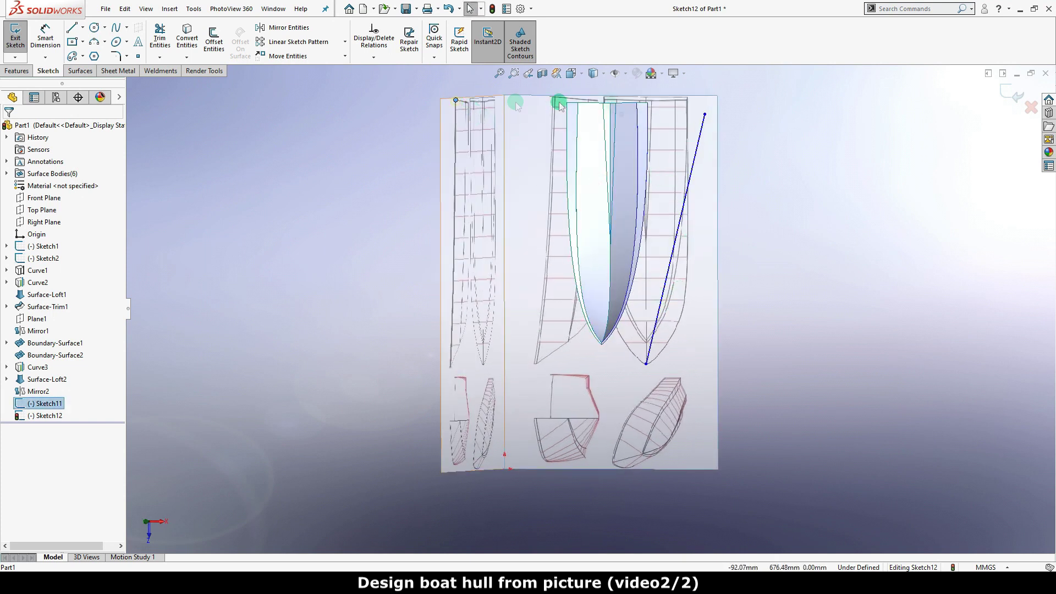
{"action": "left_click", "coordinate": [705, 115], "text": "ctrl"}
{"action": "left_click", "coordinate": [765, 146]}
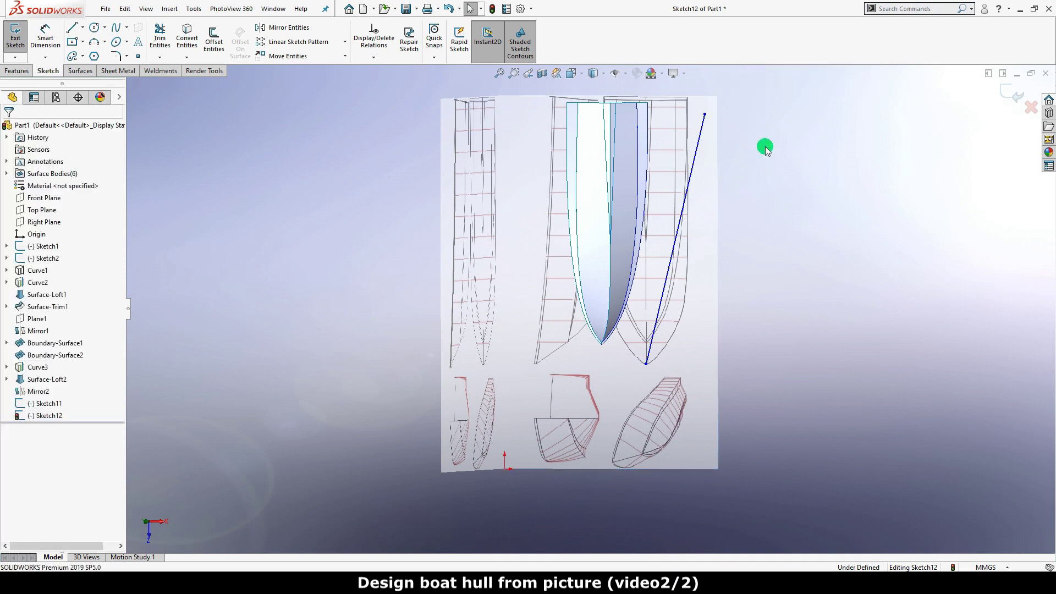
{"action": "left_click", "coordinate": [705, 115]}
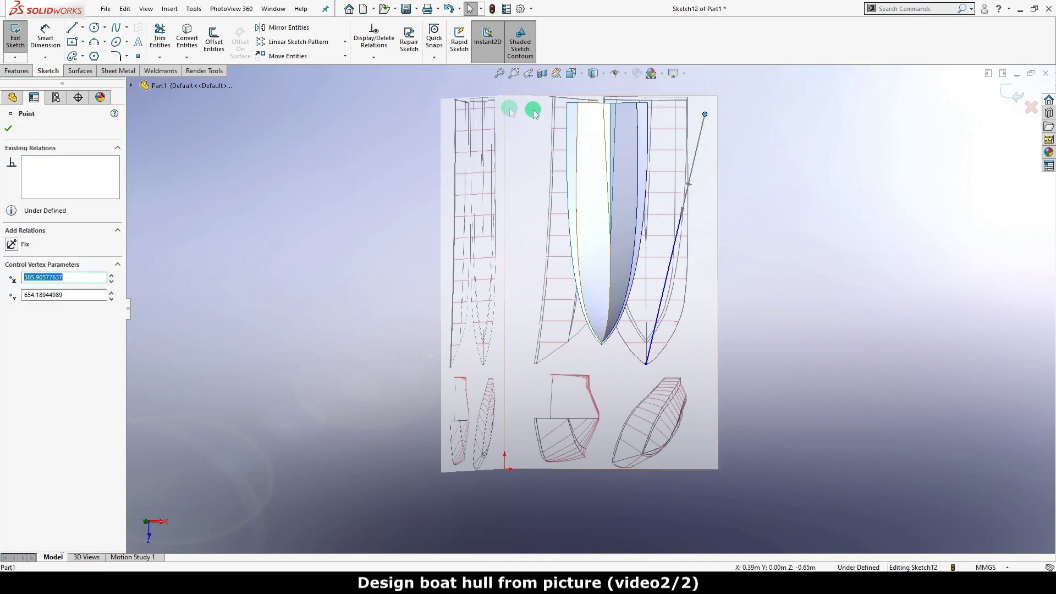
{"action": "left_click", "coordinate": [455, 100], "text": "ctrl"}
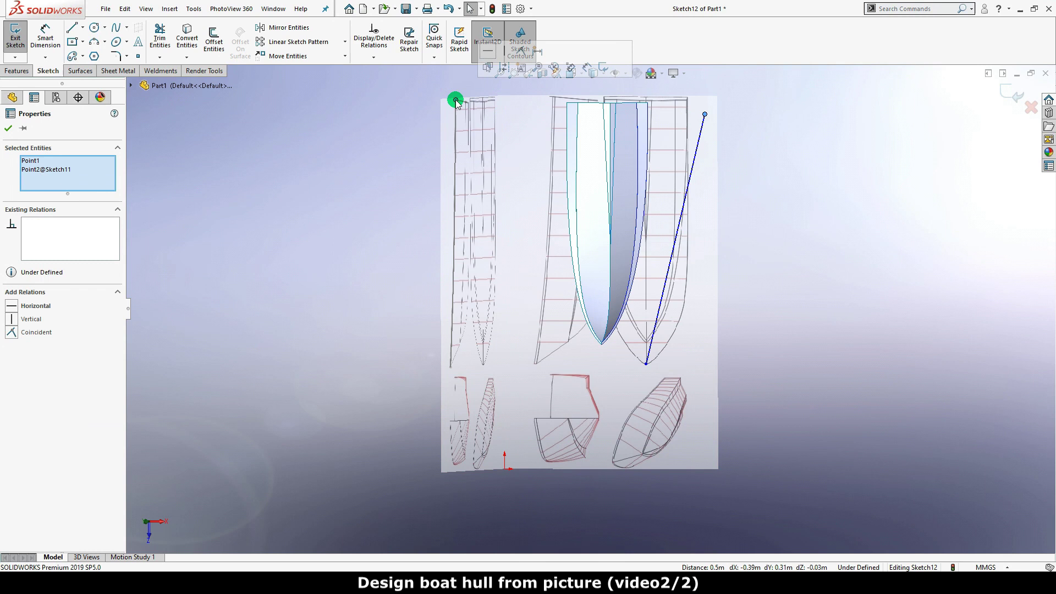
{"action": "left_click", "coordinate": [487, 51]}
{"action": "left_click", "coordinate": [819, 187]}
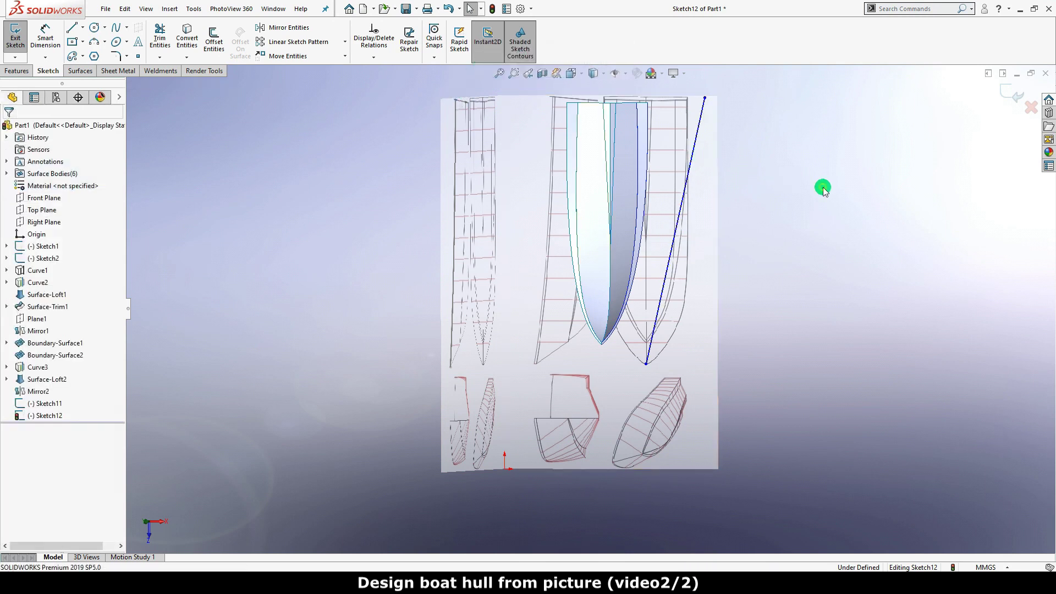
{"action": "left_click", "coordinate": [646, 364]}
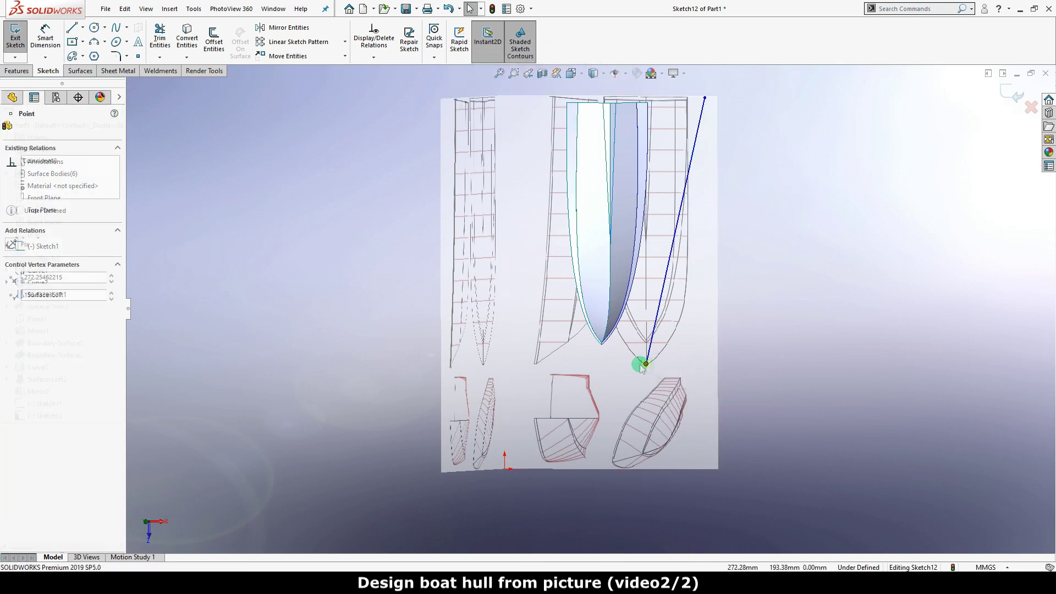
{"action": "left_click", "coordinate": [451, 367], "text": "ctrl"}
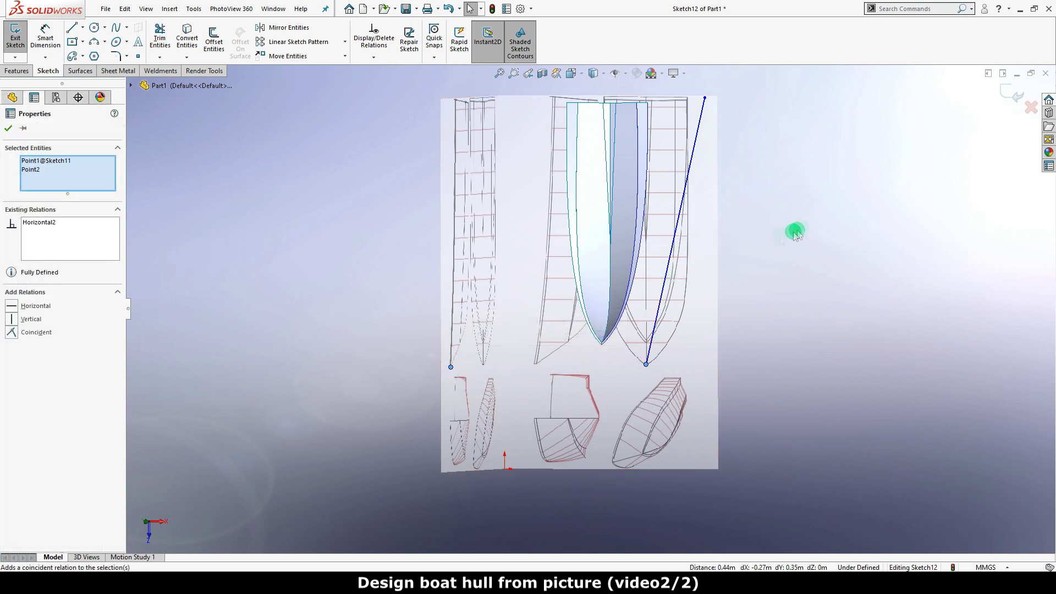
{"action": "left_click", "coordinate": [801, 226]}
{"action": "left_click", "coordinate": [528, 74]}
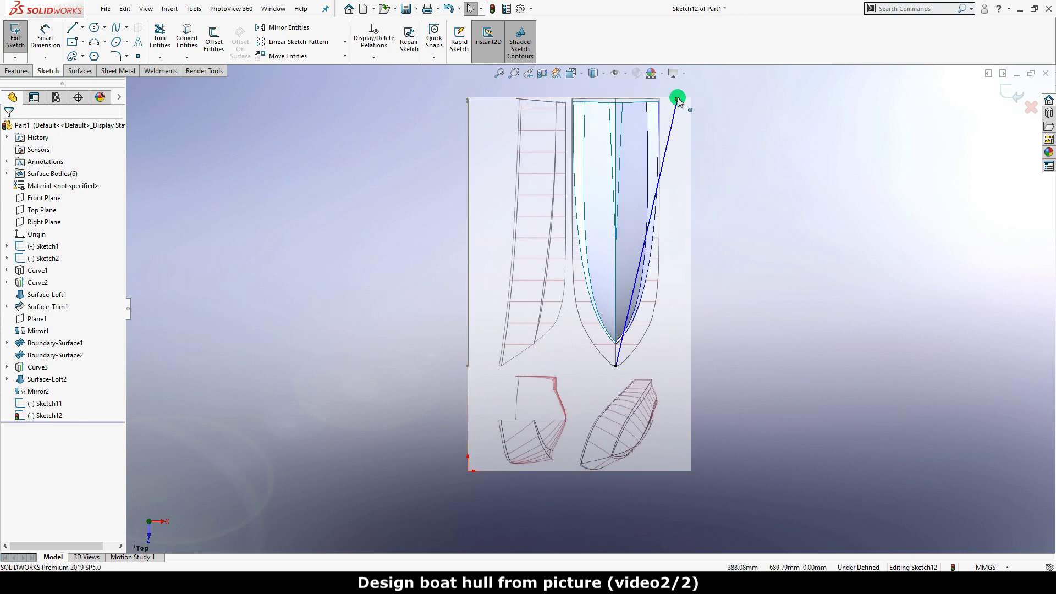
Nudge the spline's upper endpoint slightly left onto the hull outline.
{"action": "left_click_drag", "start_coordinate": [678, 99], "coordinate": [662, 100]}
{"action": "mouse_move", "coordinate": [704, 113]}
{"action": "middle_mouse_down", "text": "ctrl"}
{"action": "mouse_move", "coordinate": [705, 185]}
{"action": "mouse_move", "coordinate": [693, 177]}
{"action": "mouse_move", "coordinate": [694, 130]}
{"action": "middle_mouse_up", "text": "ctrl"}
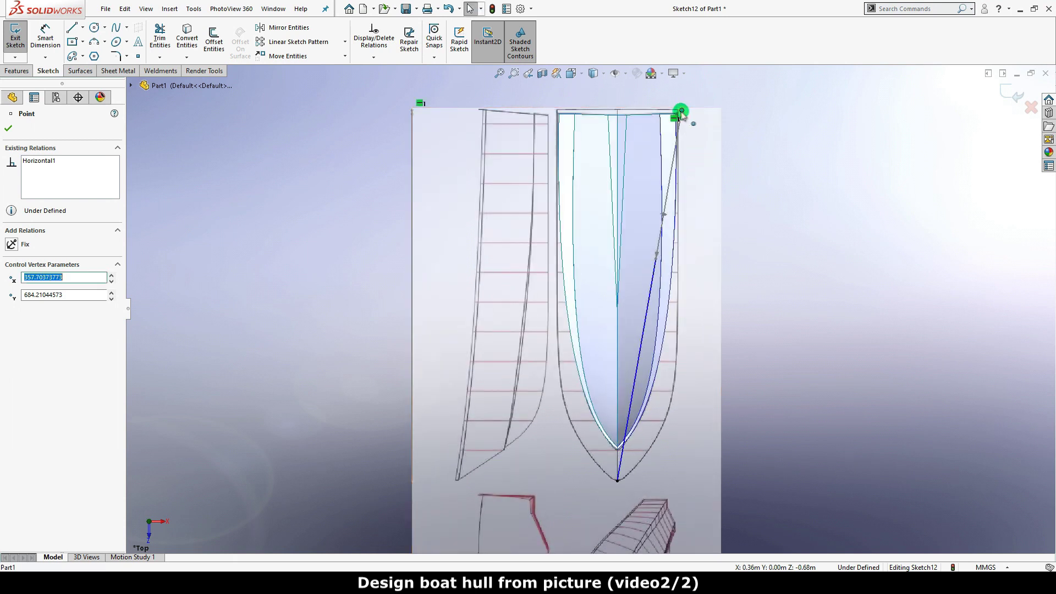
{"action": "left_click", "coordinate": [712, 114]}
{"action": "left_click_drag", "start_coordinate": [681, 110], "coordinate": [679, 111]}
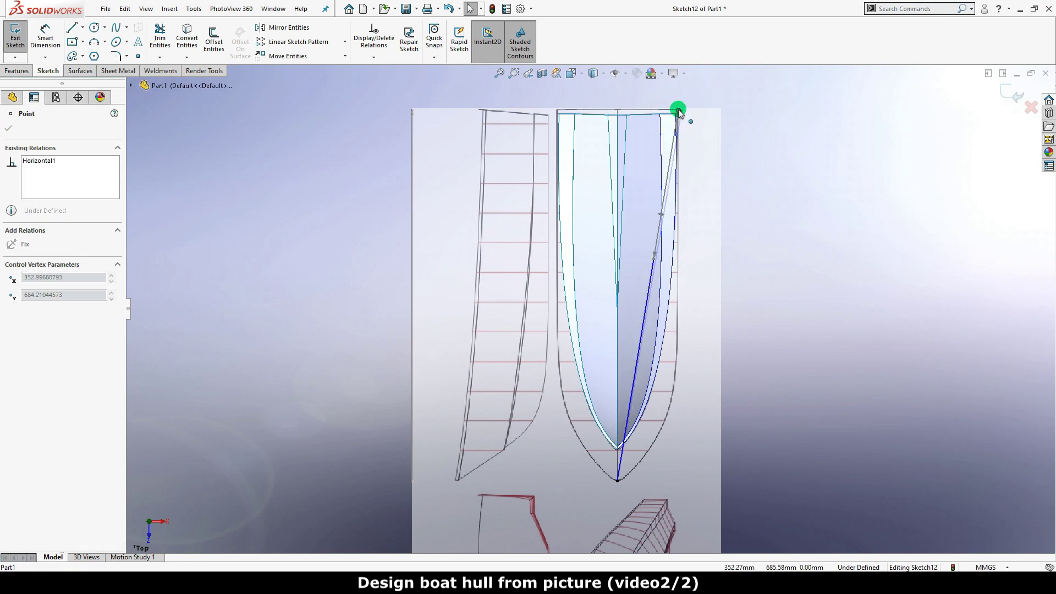
{"action": "left_click", "coordinate": [773, 182]}
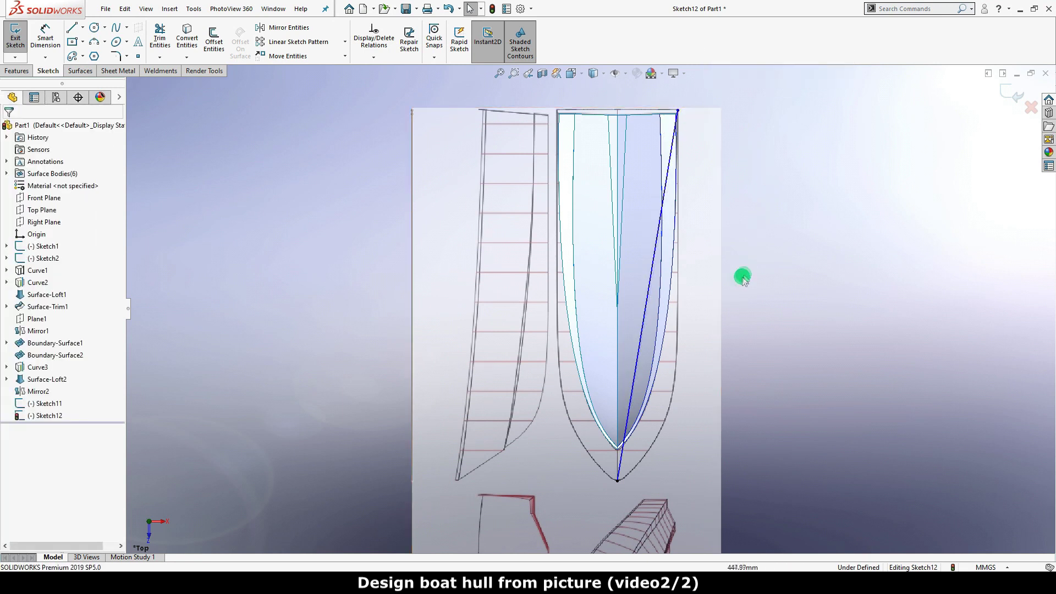
Adjust the spline's tangent handles to bow along the hull's right outline, then exit Sketch12.
{"action": "left_click", "coordinate": [649, 278]}
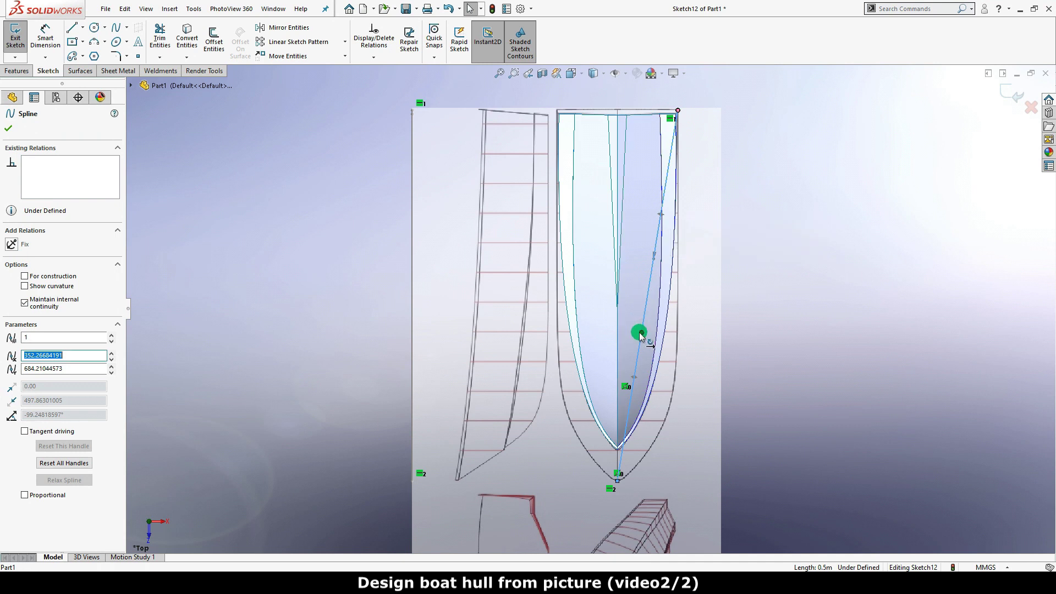
{"action": "left_click_drag", "start_coordinate": [656, 267], "coordinate": [691, 320]}
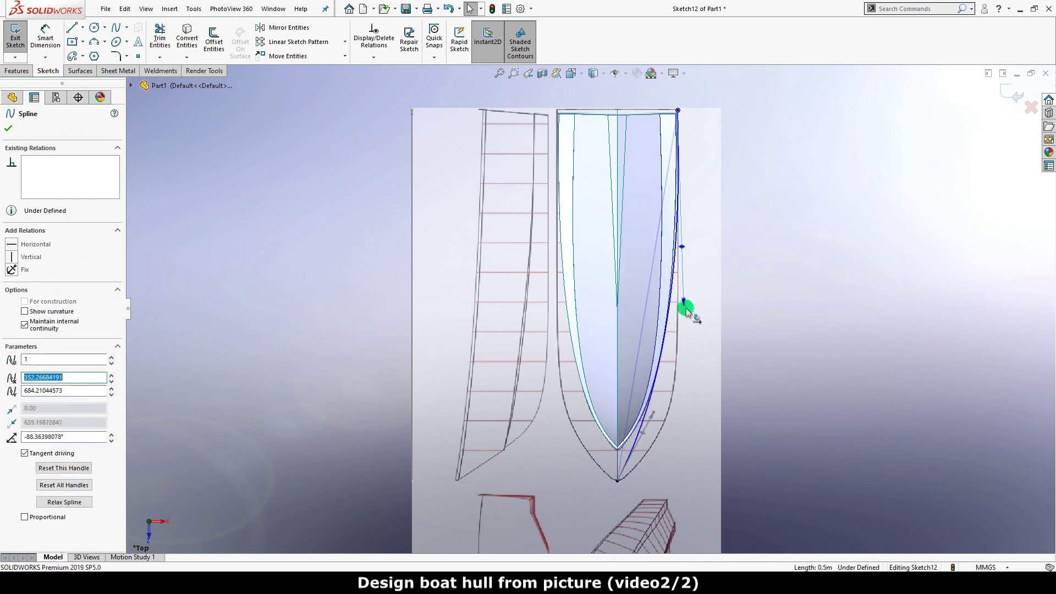
{"action": "left_click_drag", "start_coordinate": [663, 424], "coordinate": [671, 450]}
{"action": "left_click_drag", "start_coordinate": [686, 245], "coordinate": [680, 302]}
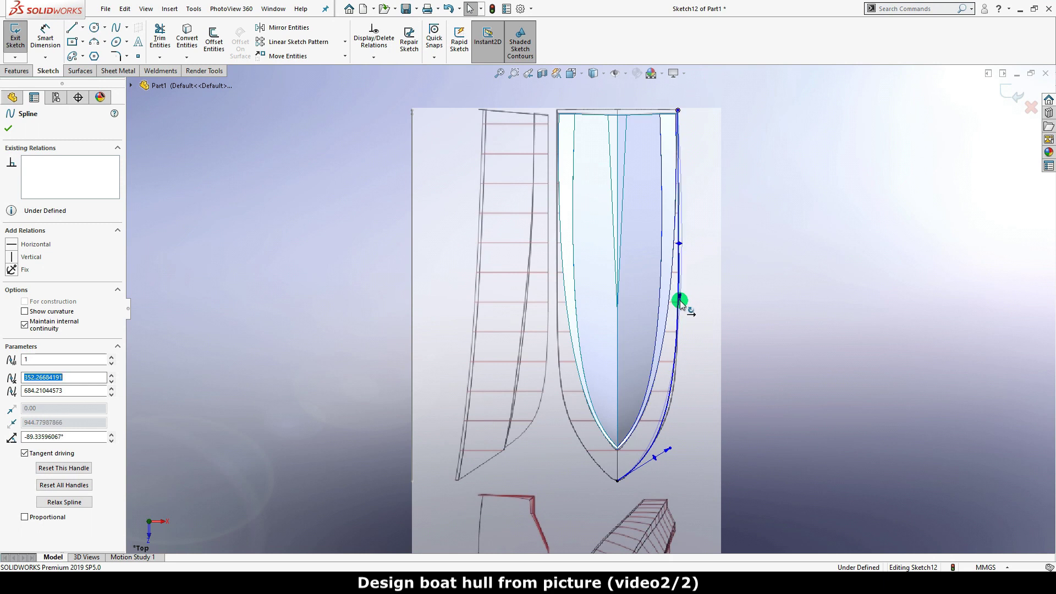
{"action": "left_click_drag", "start_coordinate": [680, 301], "coordinate": [680, 298]}
{"action": "left_click", "coordinate": [670, 450]}
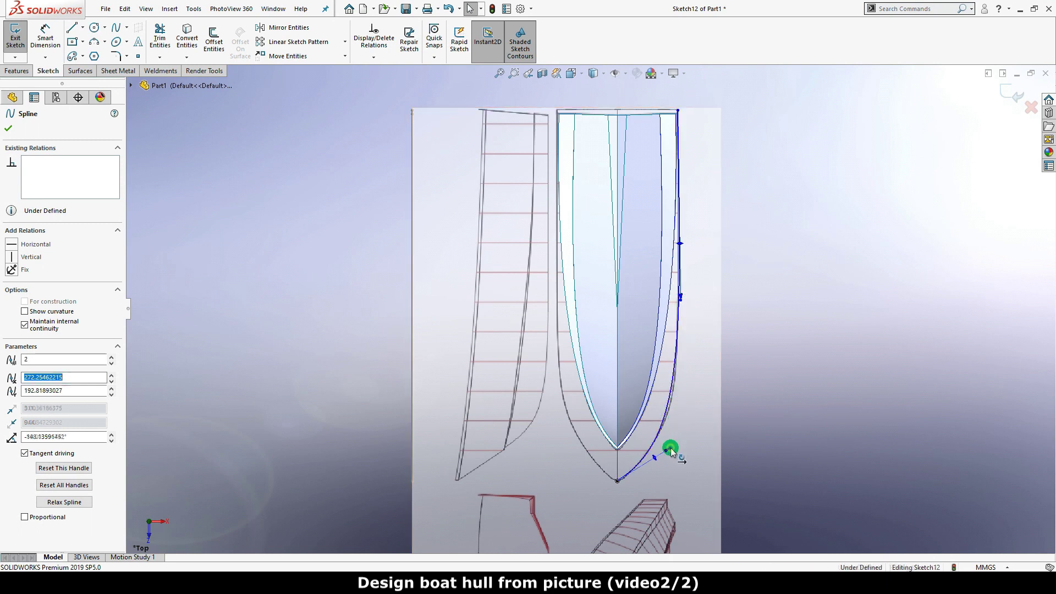
{"action": "left_click_drag", "start_coordinate": [682, 299], "coordinate": [682, 309]}
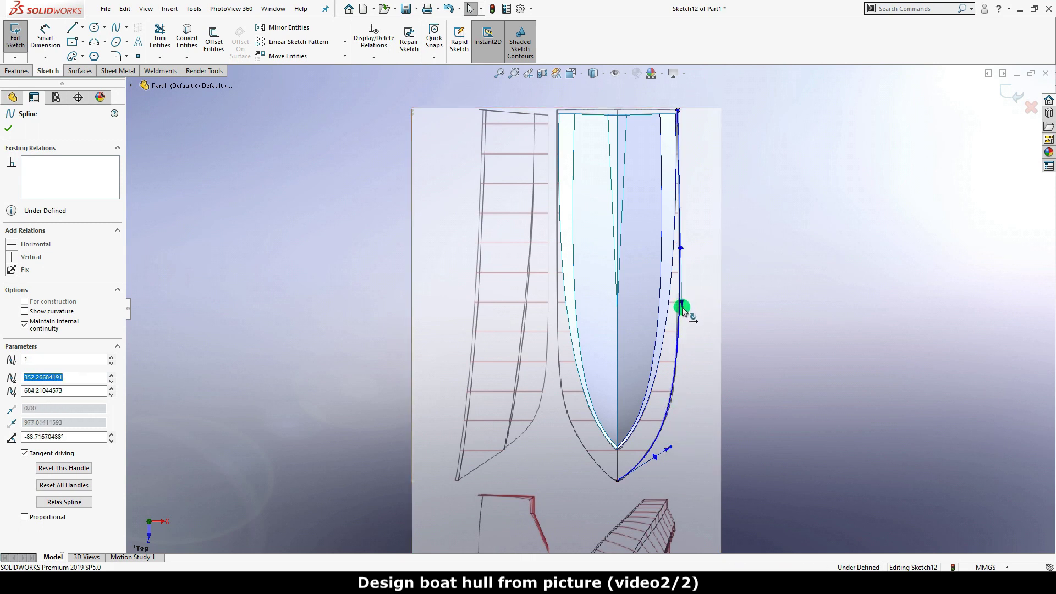
{"action": "left_click", "coordinate": [754, 248]}
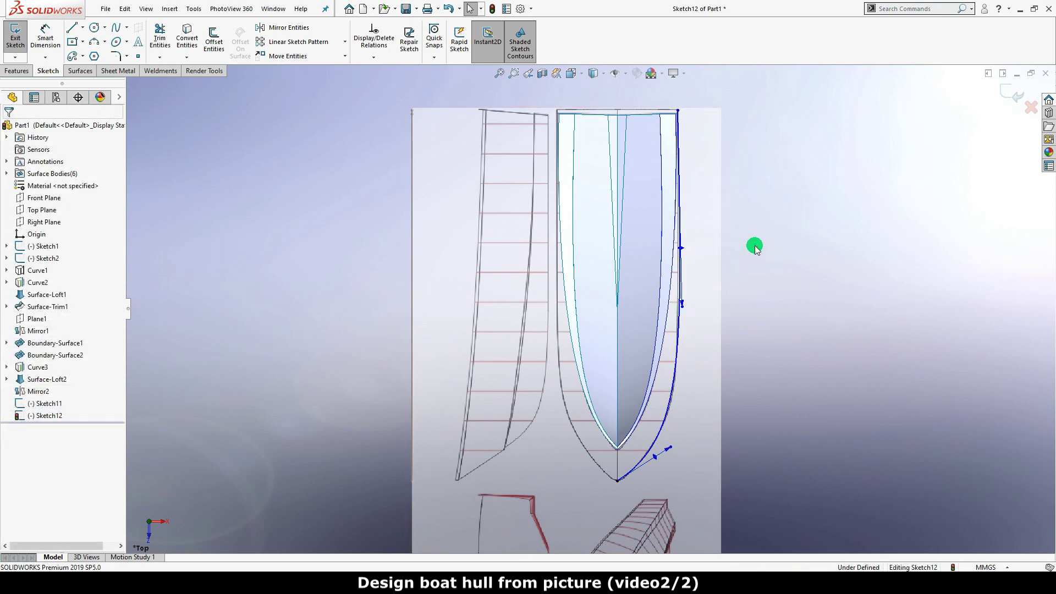
{"action": "left_click", "coordinate": [681, 306]}
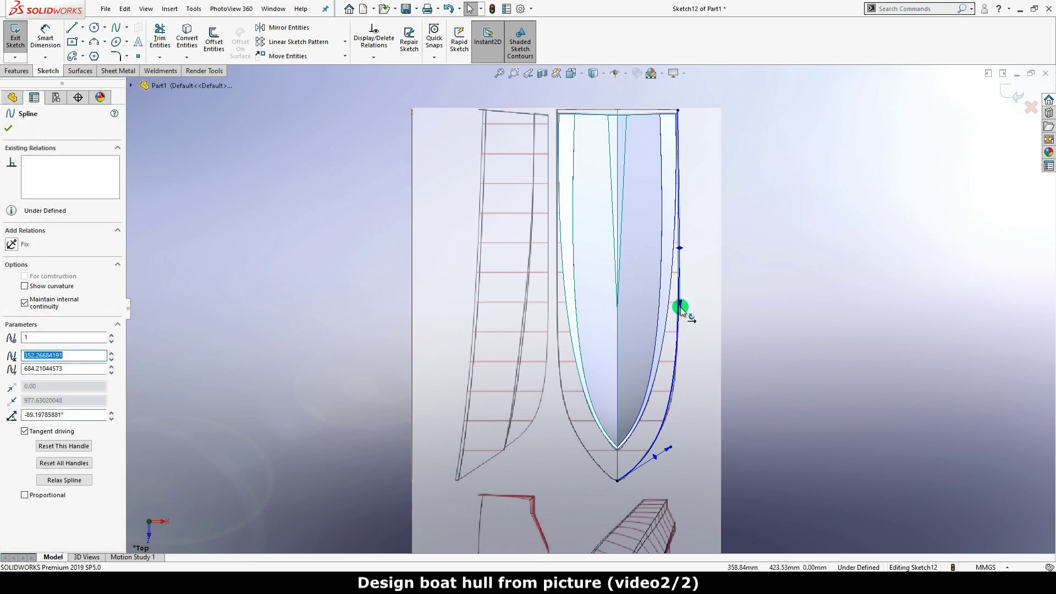
{"action": "left_click", "coordinate": [795, 240]}
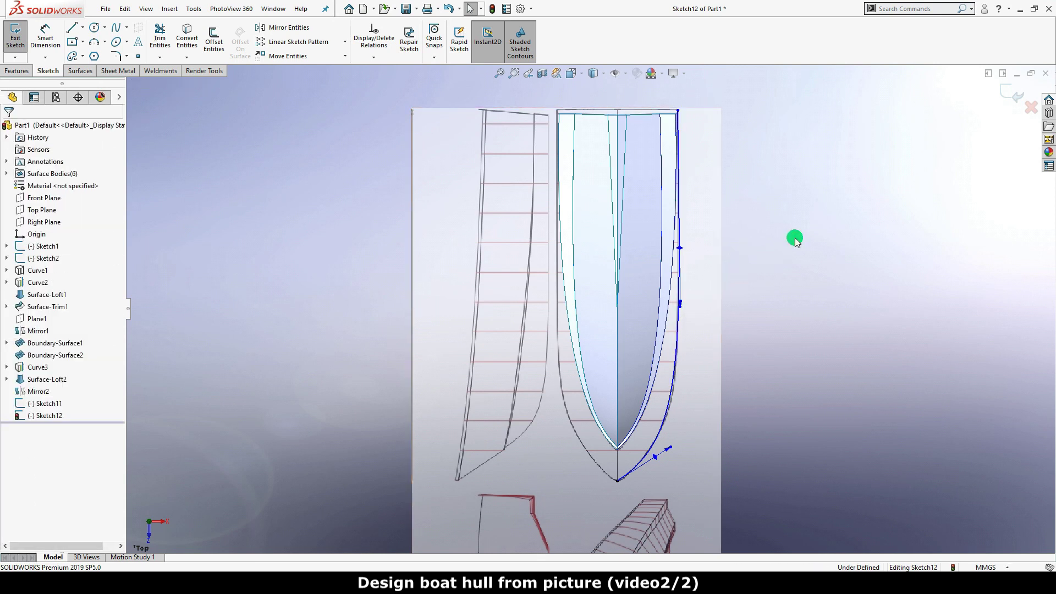
{"action": "left_click", "coordinate": [672, 448]}
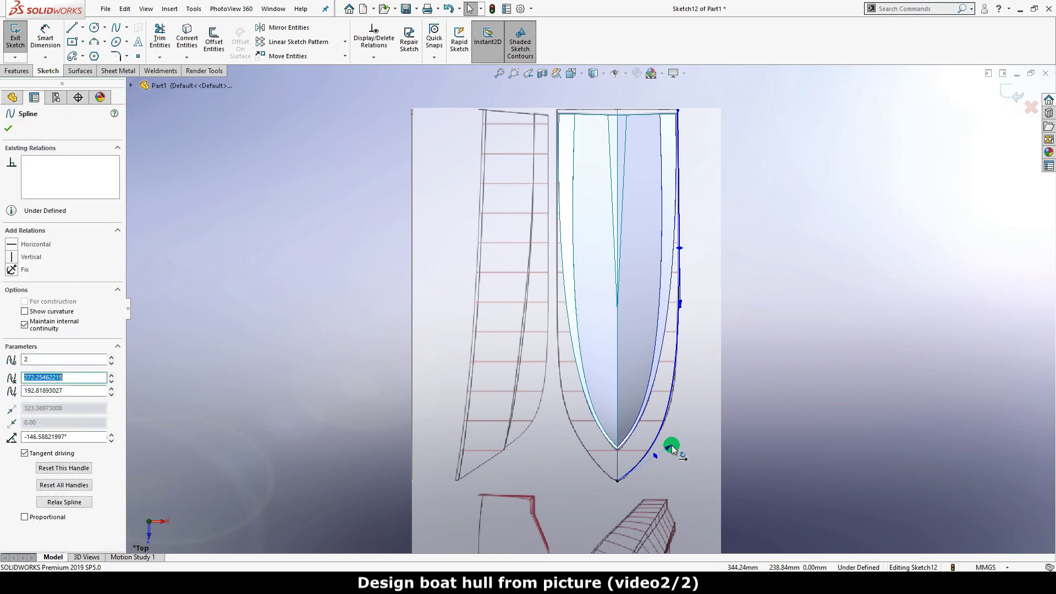
{"action": "left_click", "coordinate": [752, 306]}
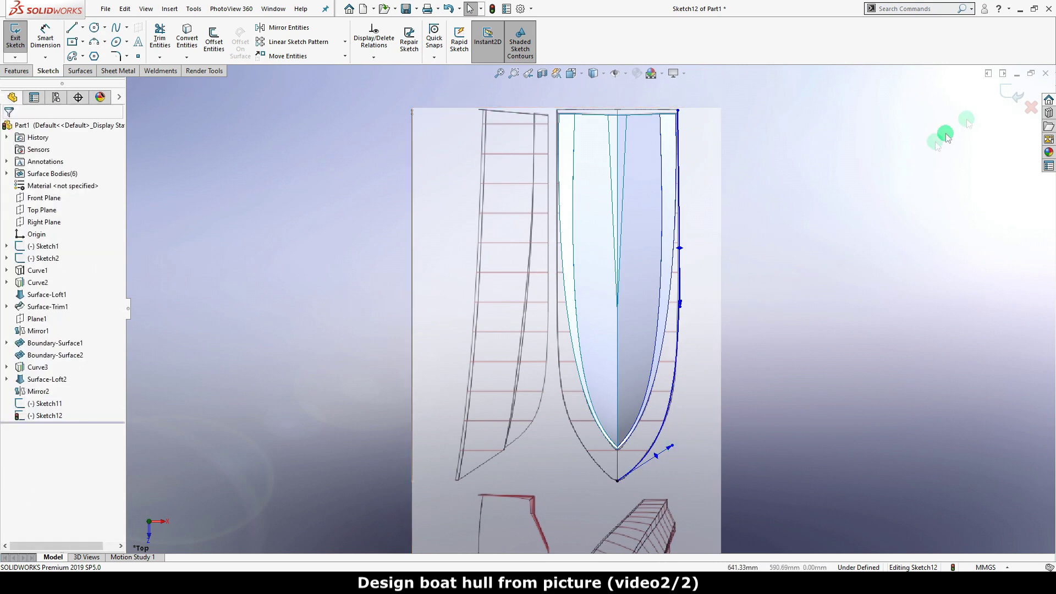
{"action": "left_click", "coordinate": [1011, 94]}
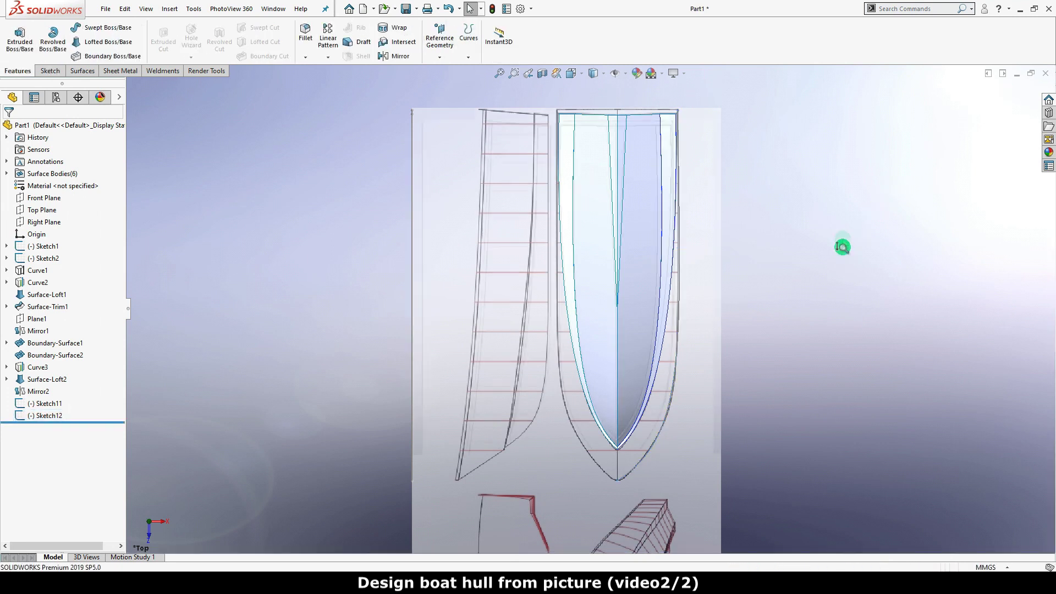
Project Sketch11 and Sketch12 sketch-on-sketch into the 3D curve Curve4.
{"action": "key", "text": "z"}
{"action": "mouse_move", "coordinate": [787, 302]}
{"action": "middle_mouse_down"}
{"action": "mouse_move", "coordinate": [748, 193]}
{"action": "mouse_move", "coordinate": [721, 164]}
{"action": "mouse_move", "coordinate": [701, 201]}
{"action": "middle_mouse_up"}
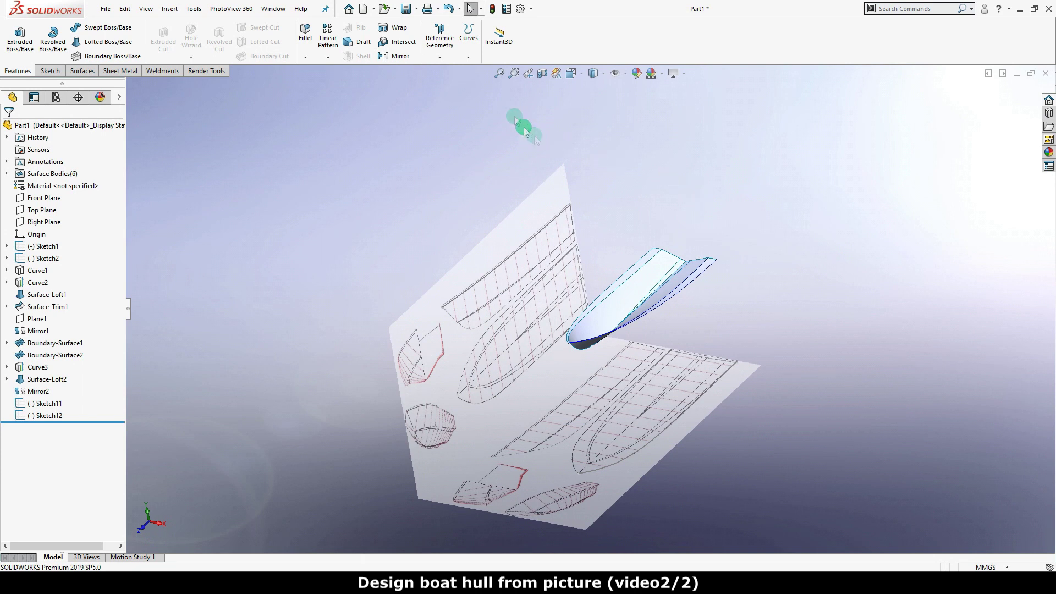
{"action": "left_click", "coordinate": [468, 59]}
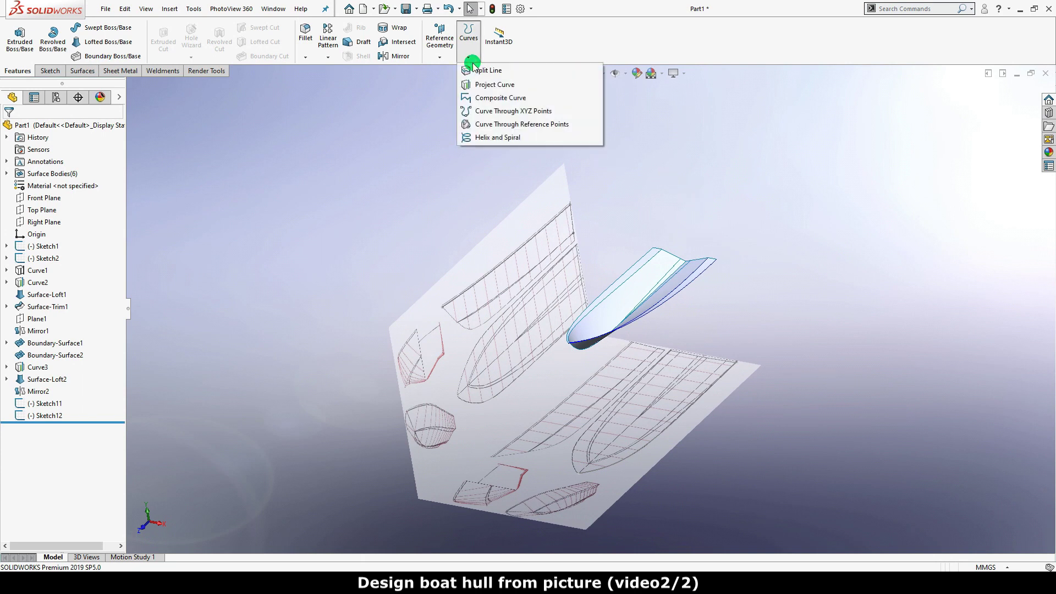
{"action": "left_click", "coordinate": [544, 86]}
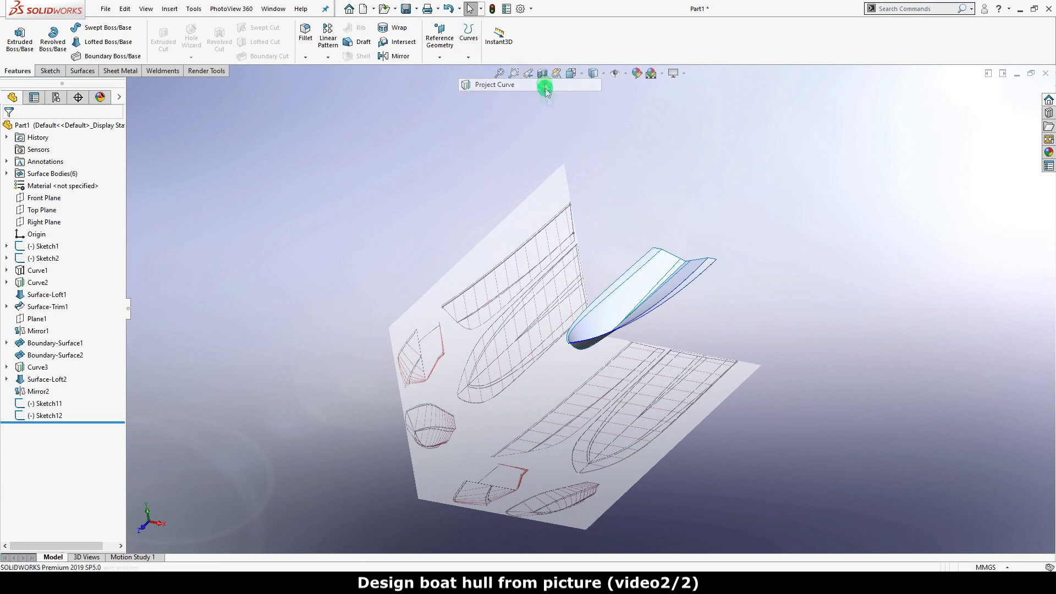
{"action": "left_click", "coordinate": [560, 219]}
{"action": "left_click", "coordinate": [721, 383]}
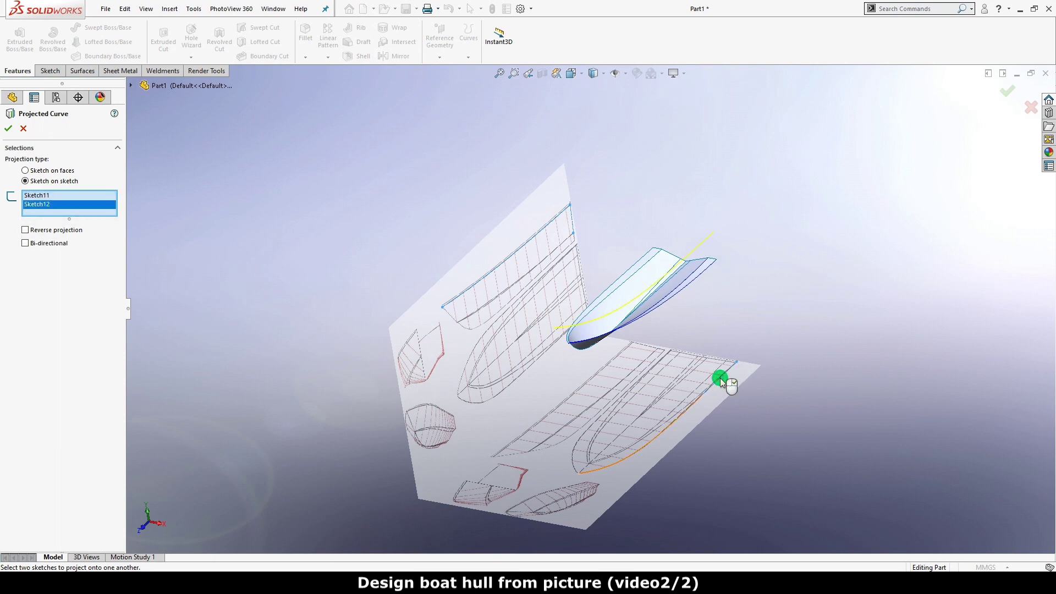
{"action": "right_click", "coordinate": [756, 191]}
{"action": "left_click", "coordinate": [778, 265]}
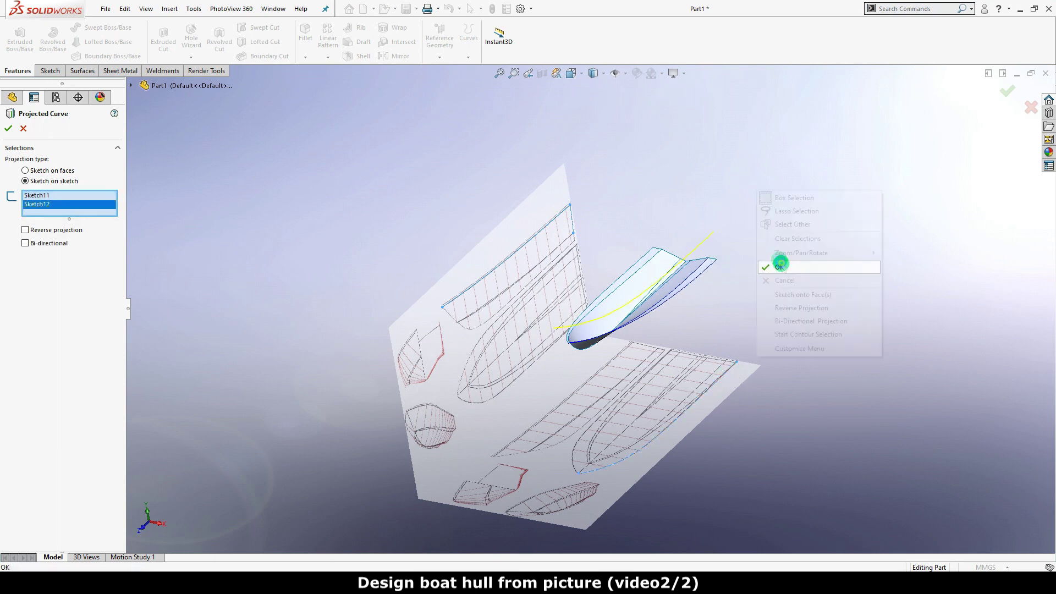
{"action": "mouse_move", "coordinate": [766, 259]}
{"action": "middle_mouse_down"}
{"action": "mouse_move", "coordinate": [807, 262]}
{"action": "mouse_move", "coordinate": [798, 240]}
{"action": "middle_mouse_up"}
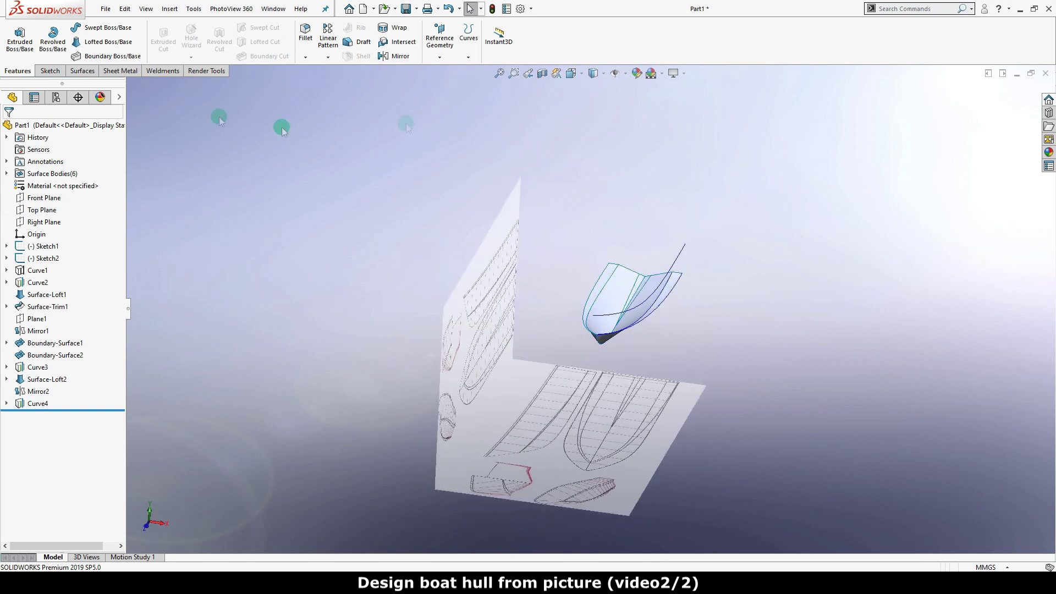
{"action": "left_click", "coordinate": [82, 72]}
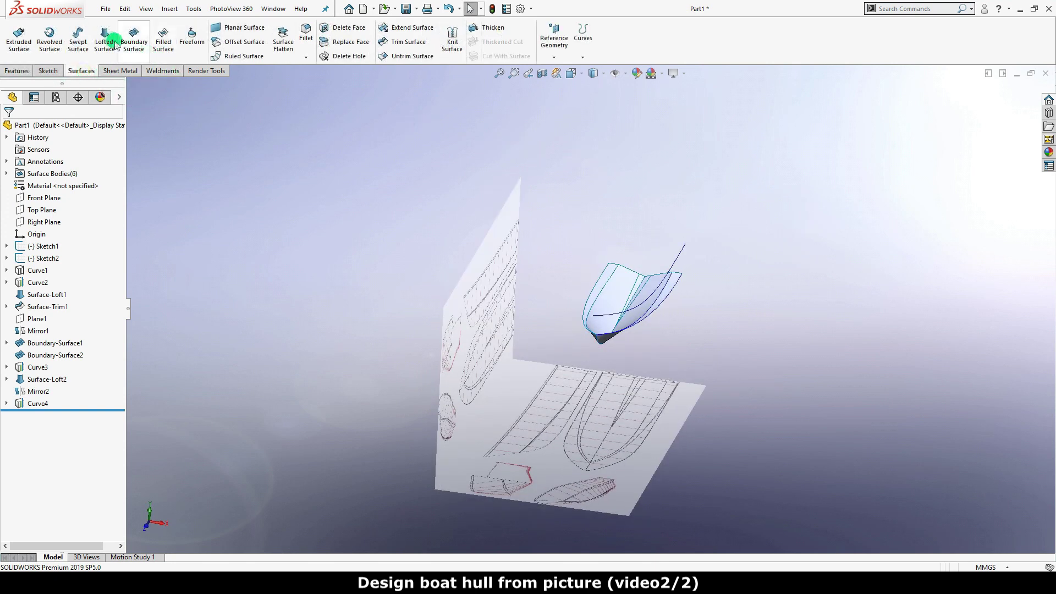
Loft a surface from Curve4 to Curve3 along the hull's top edge, creating Surface-Loft3.
{"action": "left_click", "coordinate": [680, 256]}
{"action": "left_click", "coordinate": [678, 278]}
{"action": "mouse_move", "coordinate": [754, 219]}
{"action": "middle_mouse_down"}
{"action": "mouse_move", "coordinate": [761, 183]}
{"action": "mouse_move", "coordinate": [747, 176]}
{"action": "middle_mouse_up"}
{"action": "right_click", "coordinate": [789, 183]}
{"action": "left_click", "coordinate": [813, 271]}
{"action": "mouse_move", "coordinate": [816, 271]}
{"action": "middle_mouse_down"}
{"action": "mouse_move", "coordinate": [777, 267]}
{"action": "mouse_move", "coordinate": [830, 307]}
{"action": "mouse_move", "coordinate": [794, 325]}
{"action": "mouse_move", "coordinate": [806, 292]}
{"action": "mouse_move", "coordinate": [768, 261]}
{"action": "mouse_move", "coordinate": [787, 306]}
{"action": "mouse_move", "coordinate": [803, 304]}
{"action": "mouse_move", "coordinate": [766, 275]}
{"action": "middle_mouse_up"}
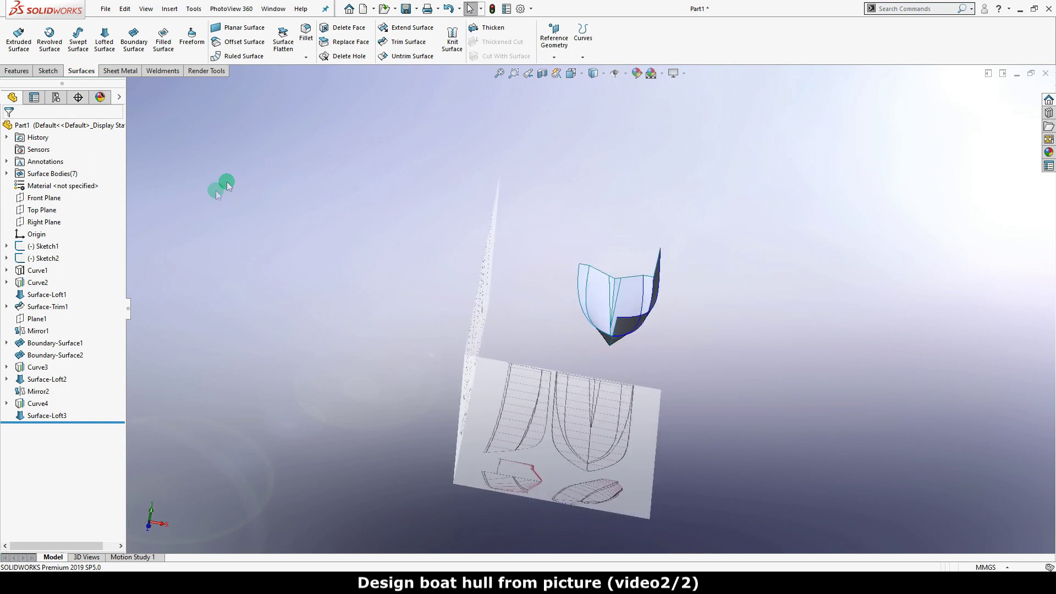
Mirror Surface-Loft3 across Plane1 to the opposite hull side, then view in Trimetric.
{"action": "left_click", "coordinate": [36, 319]}
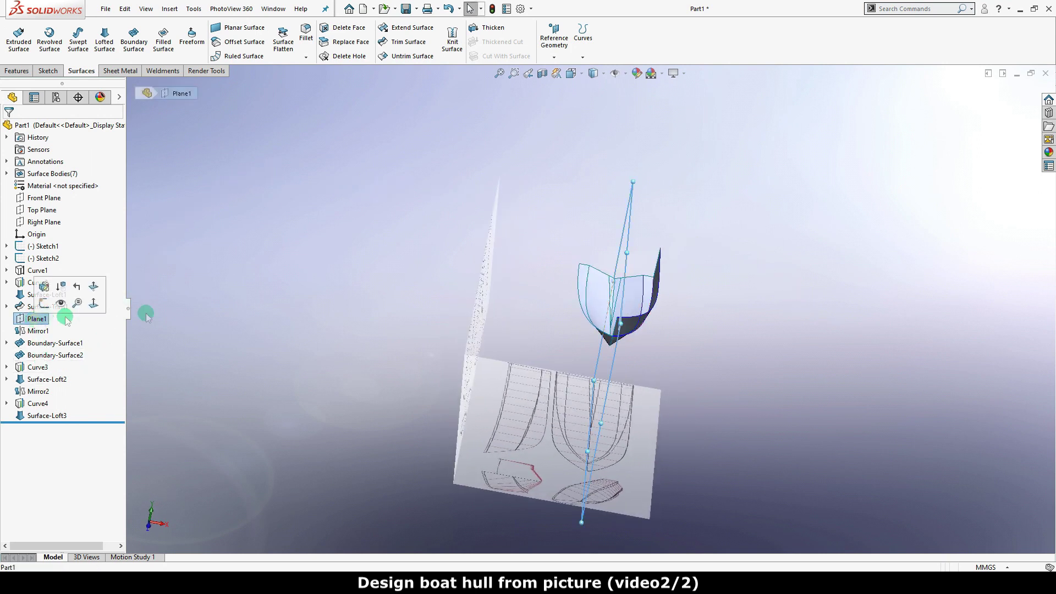
{"action": "mouse_move", "coordinate": [353, 257]}
{"action": "middle_mouse_down"}
{"action": "mouse_move", "coordinate": [322, 242]}
{"action": "mouse_move", "coordinate": [346, 216]}
{"action": "middle_mouse_up"}
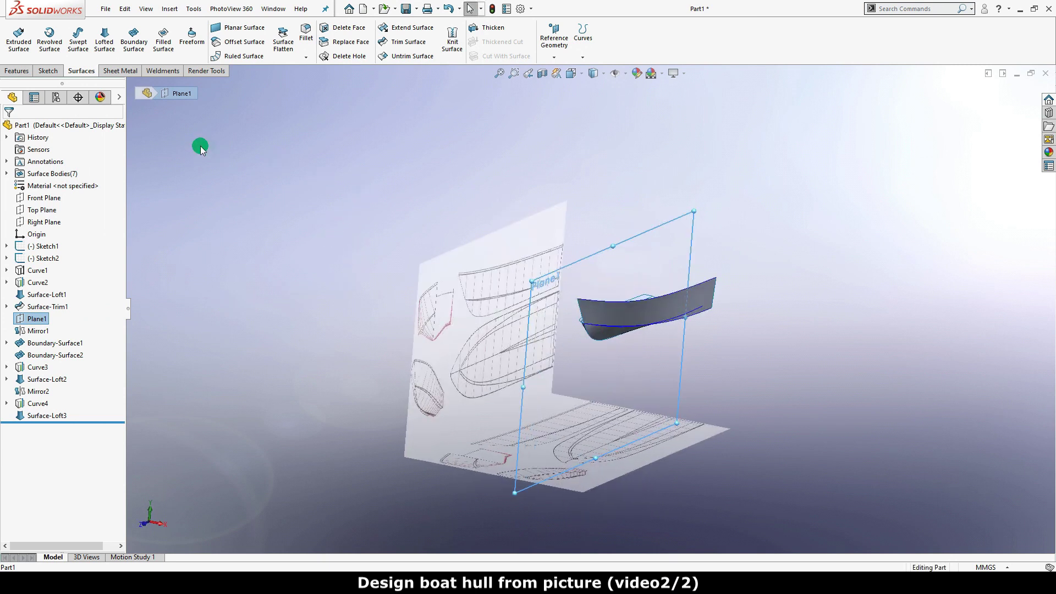
{"action": "left_click", "coordinate": [14, 72]}
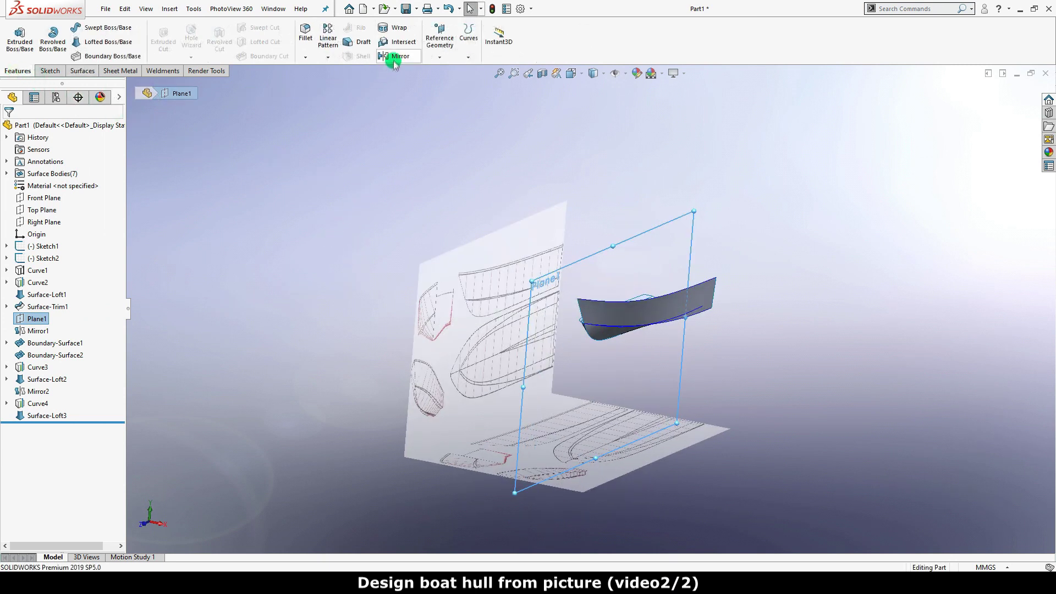
{"action": "left_click", "coordinate": [394, 60]}
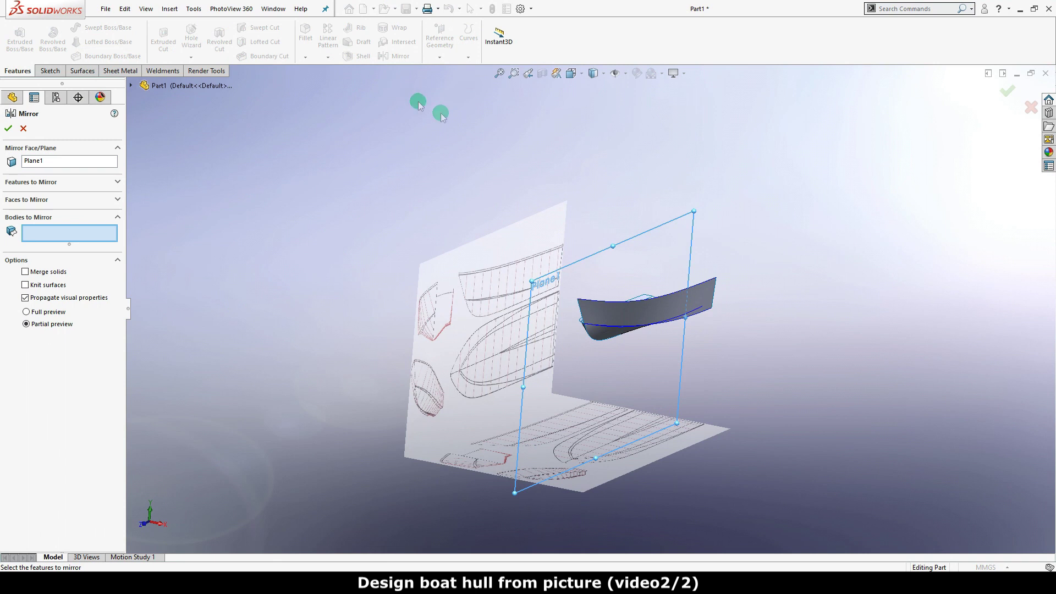
{"action": "left_click", "coordinate": [706, 293]}
{"action": "right_click", "coordinate": [789, 205]}
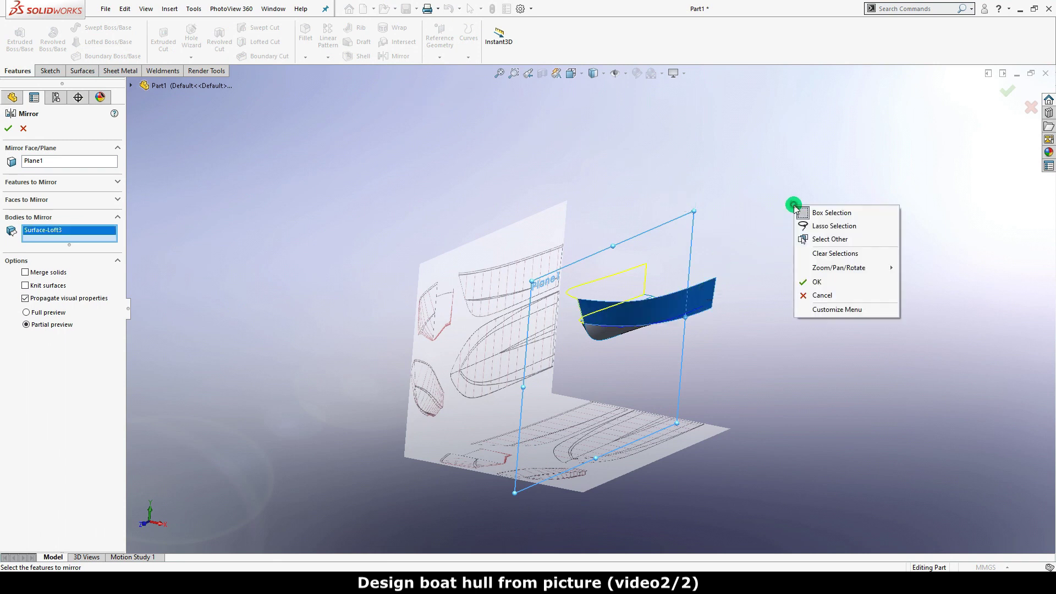
{"action": "left_click", "coordinate": [817, 282]}
{"action": "mouse_move", "coordinate": [817, 283]}
{"action": "middle_mouse_down"}
{"action": "mouse_move", "coordinate": [692, 242]}
{"action": "mouse_move", "coordinate": [617, 261]}
{"action": "mouse_move", "coordinate": [594, 323]}
{"action": "mouse_move", "coordinate": [614, 322]}
{"action": "mouse_move", "coordinate": [658, 275]}
{"action": "mouse_move", "coordinate": [813, 346]}
{"action": "mouse_move", "coordinate": [808, 355]}
{"action": "middle_mouse_up"}
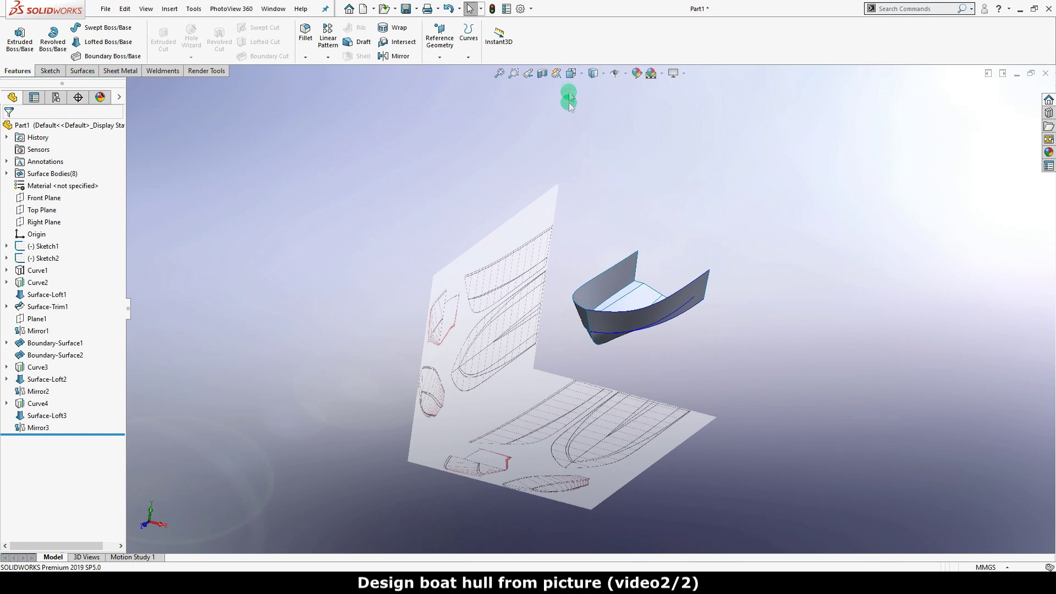
{"action": "left_click", "coordinate": [578, 79]}
{"action": "left_click", "coordinate": [632, 106]}
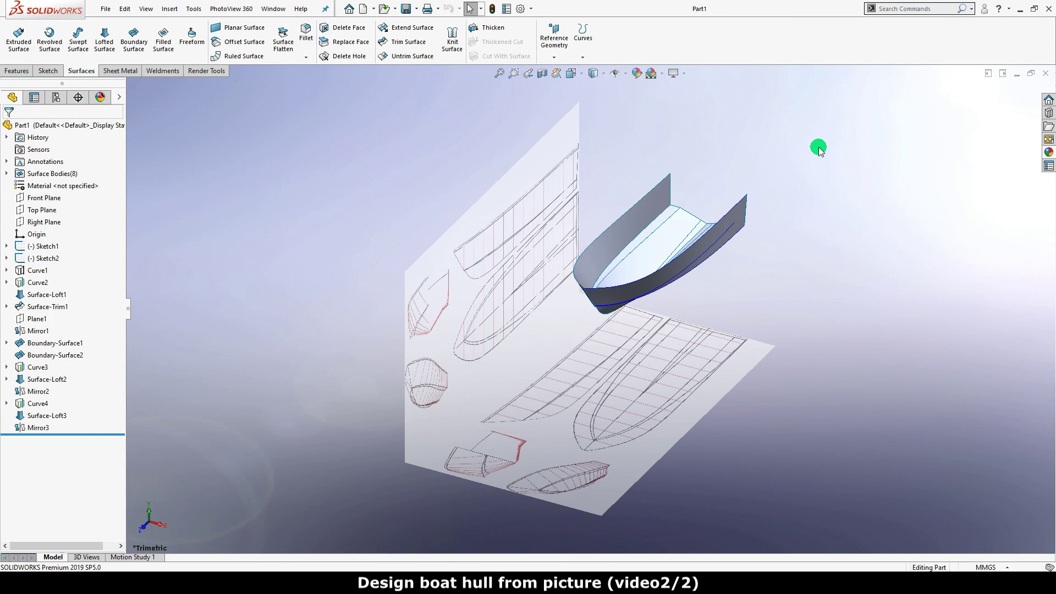
Start a 3D sketch and convert both rear hull edges into sketch lines.
{"action": "left_click", "coordinate": [55, 72]}
{"action": "left_click", "coordinate": [15, 57]}
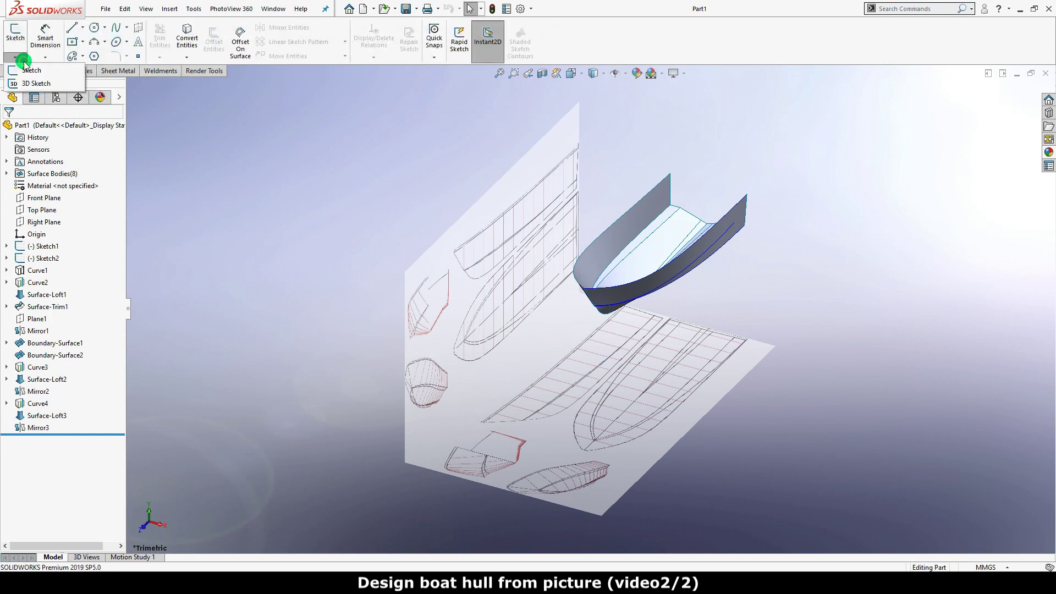
{"action": "left_click", "coordinate": [65, 85]}
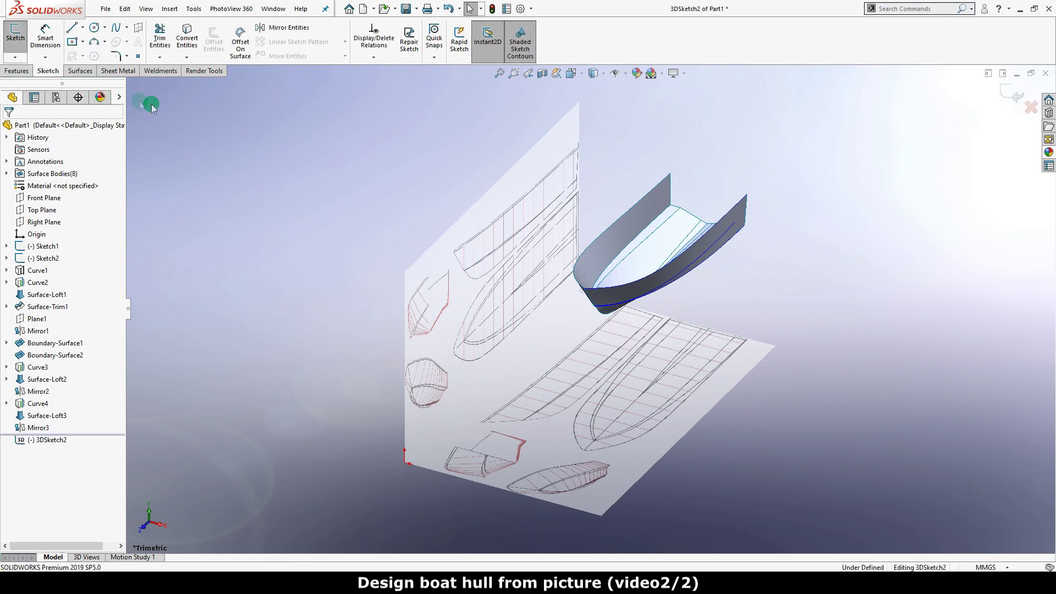
{"action": "left_click", "coordinate": [187, 37]}
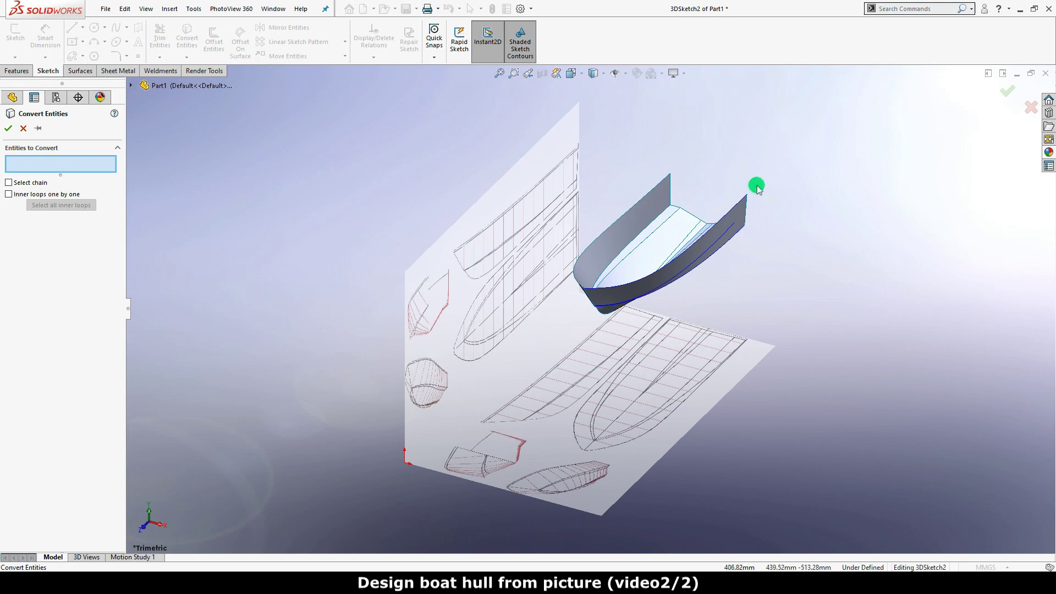
{"action": "scroll", "coordinate": [762, 165], "scroll_direction": "down", "scroll_amount": 5}
{"action": "scroll", "coordinate": [592, 286], "scroll_direction": "down", "scroll_amount": 3}
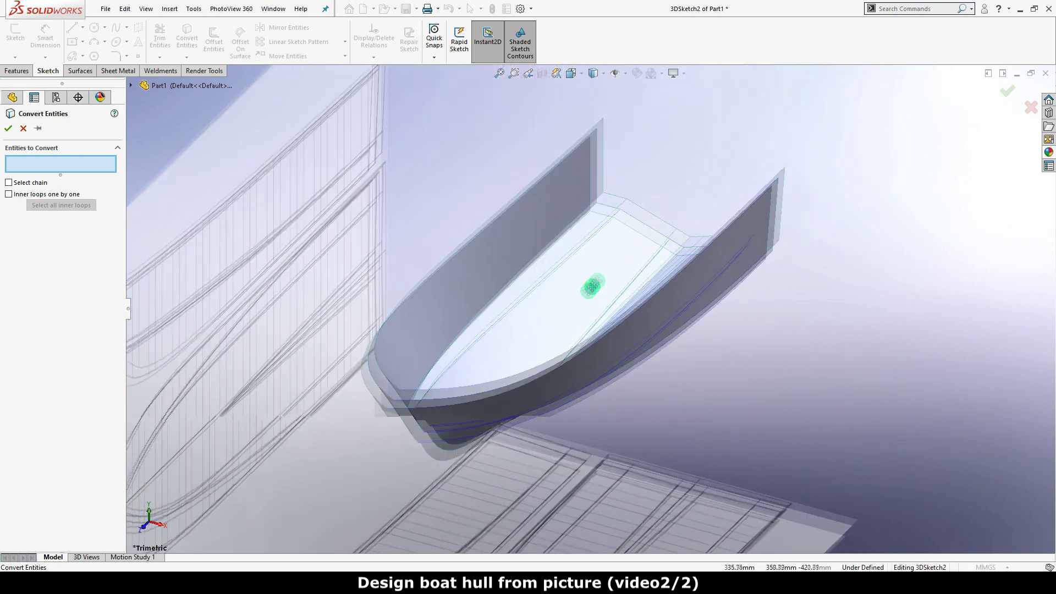
{"action": "scroll", "coordinate": [665, 200], "scroll_direction": "down", "scroll_amount": 3}
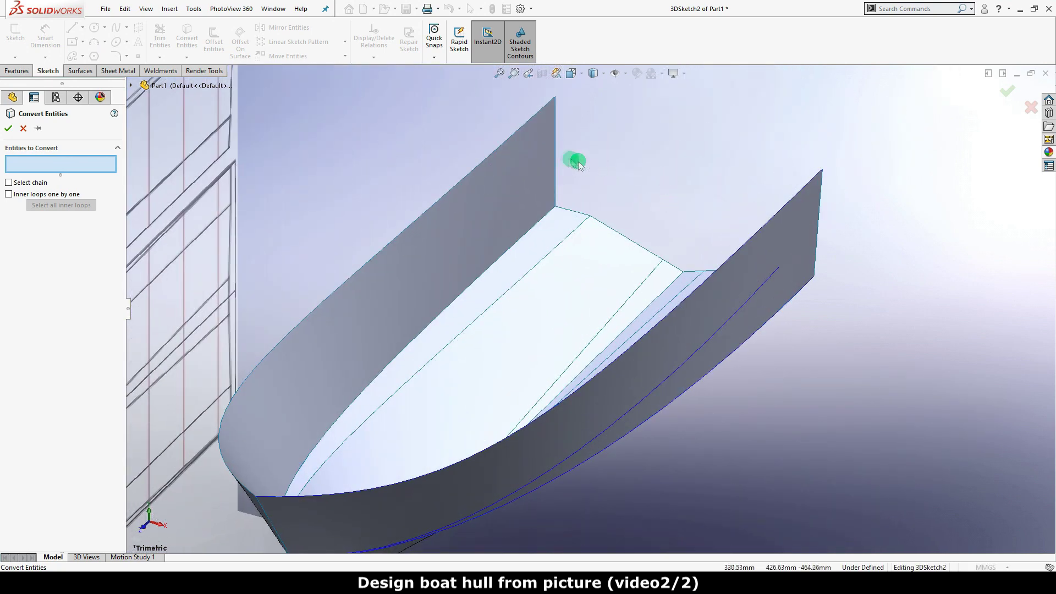
{"action": "left_click", "coordinate": [555, 158]}
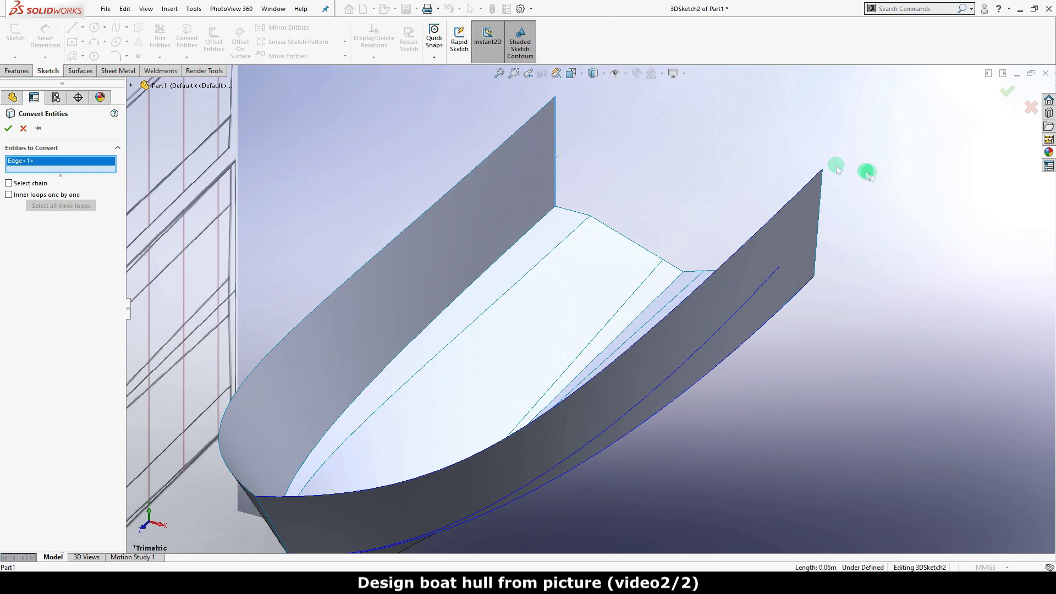
{"action": "left_click", "coordinate": [820, 206]}
{"action": "right_click", "coordinate": [879, 214]}
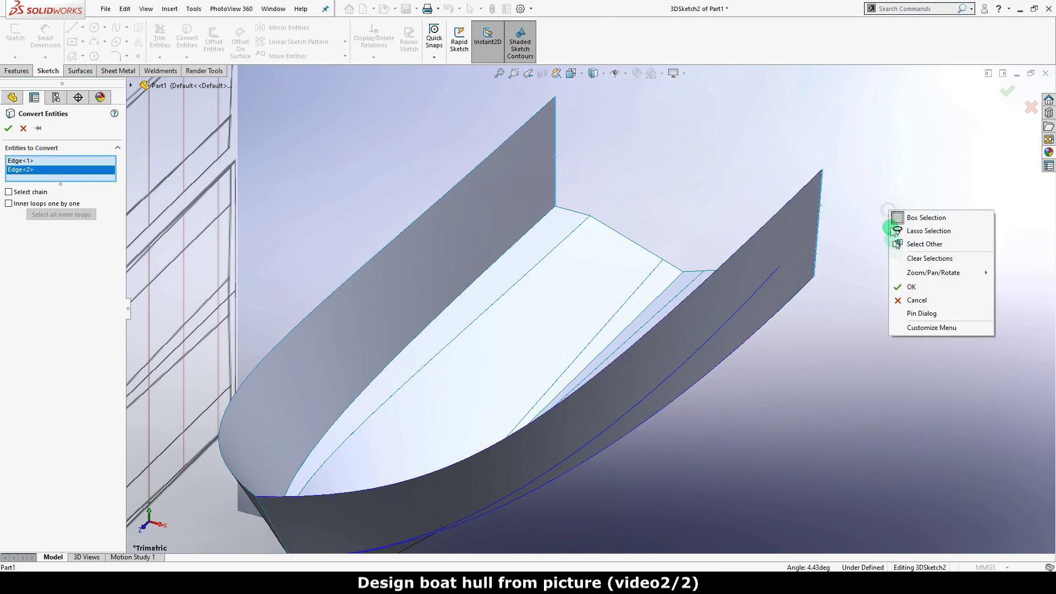
{"action": "left_click", "coordinate": [903, 285]}
Draw a straight top line joining the upper ends of the two rear edges.
{"action": "right_click_drag", "start_coordinate": [904, 285], "coordinate": [868, 263]}
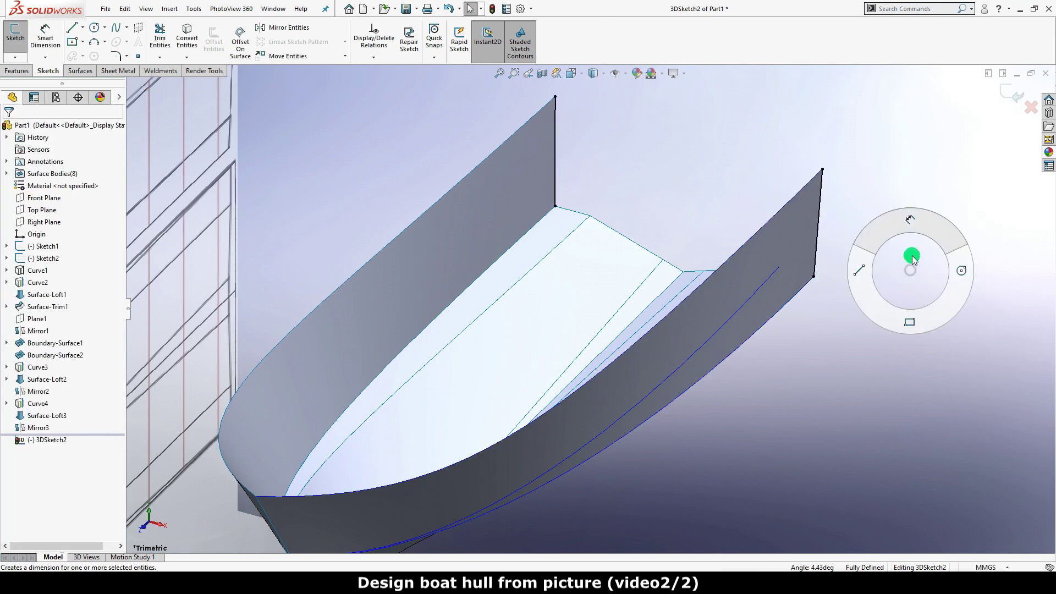
{"action": "left_click", "coordinate": [556, 97]}
{"action": "double_click", "coordinate": [822, 168]}
{"action": "right_click", "coordinate": [900, 180]}
{"action": "left_click", "coordinate": [908, 190]}
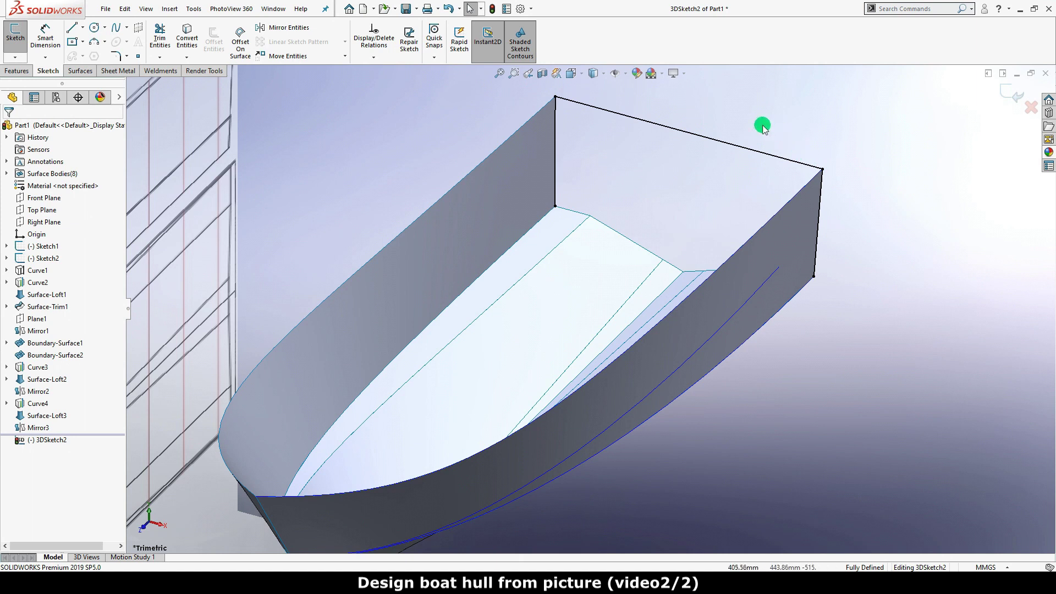
Draw the bottom polyline closing the transom outline between the edges' lower ends, then exit the sketch.
{"action": "right_click_drag", "start_coordinate": [350, 118], "coordinate": [302, 106]}
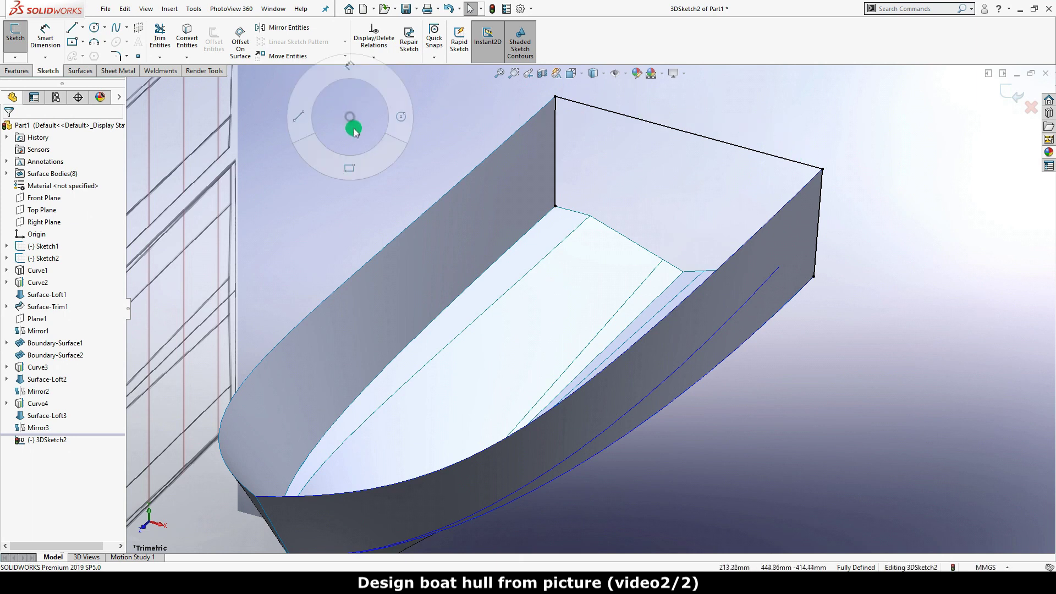
{"action": "left_click", "coordinate": [556, 206]}
{"action": "left_click", "coordinate": [590, 215]}
{"action": "left_click", "coordinate": [683, 271]}
{"action": "middle_click_drag", "start_coordinate": [713, 245], "coordinate": [631, 196]}
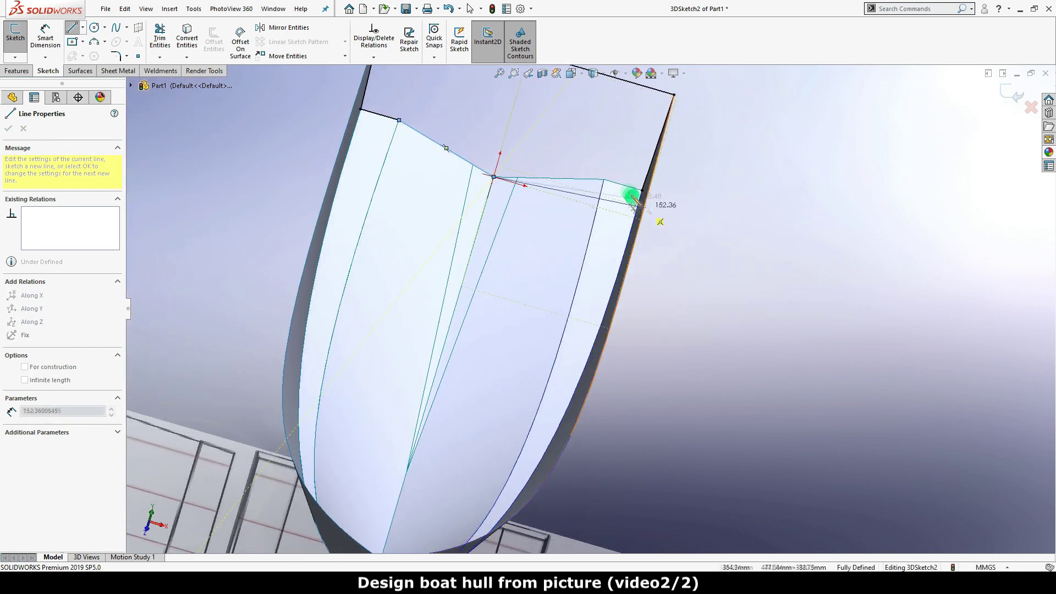
{"action": "left_click", "coordinate": [604, 180]}
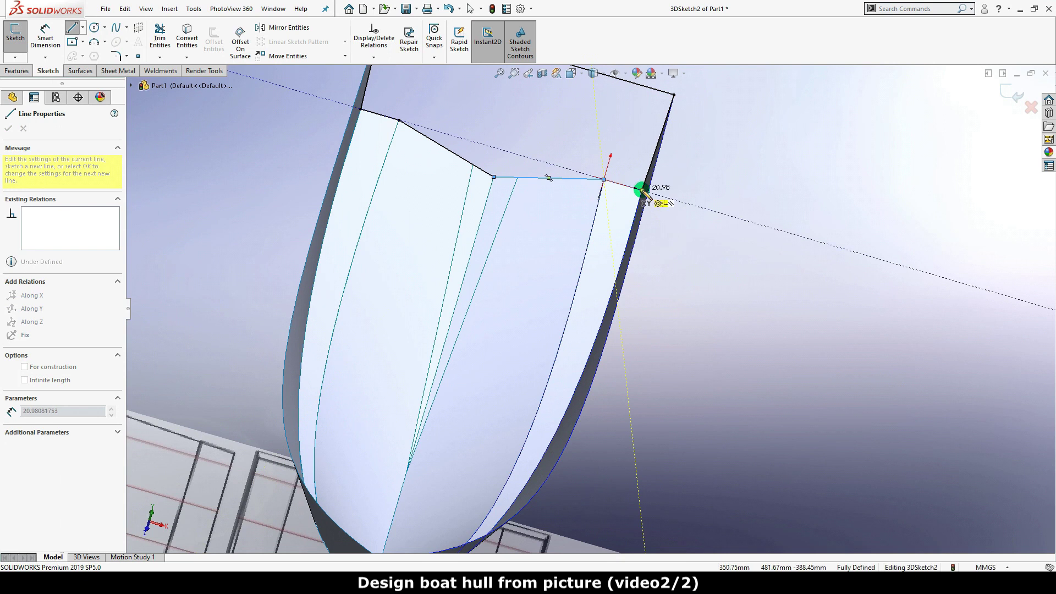
{"action": "left_click", "coordinate": [641, 189]}
{"action": "right_click", "coordinate": [756, 234]}
{"action": "left_click", "coordinate": [760, 237]}
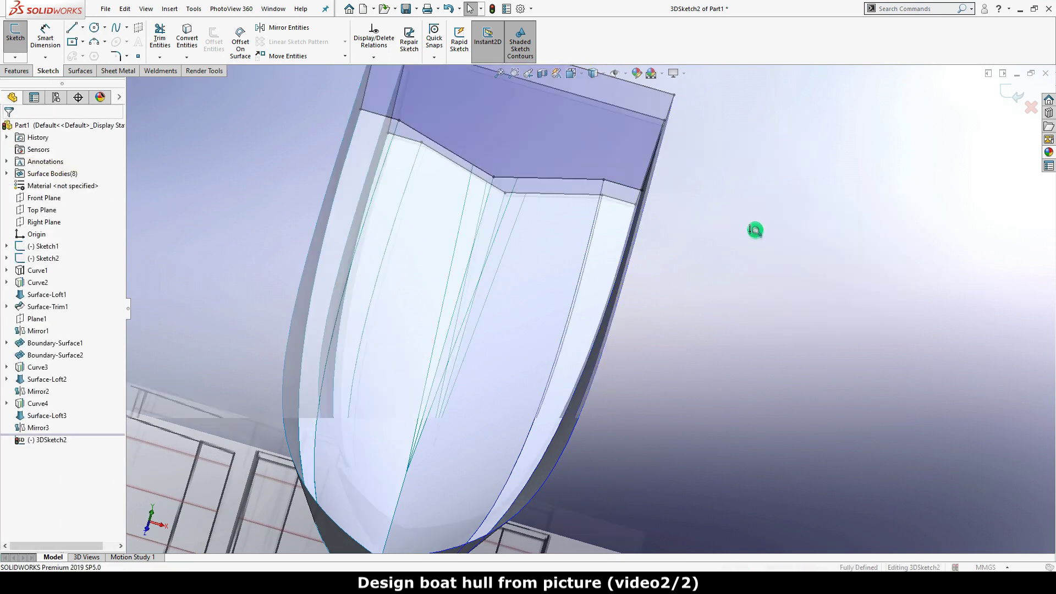
{"action": "scroll", "coordinate": [754, 230], "scroll_direction": "up", "scroll_amount": 5}
{"action": "middle_click_drag", "start_coordinate": [704, 292], "coordinate": [694, 259]}
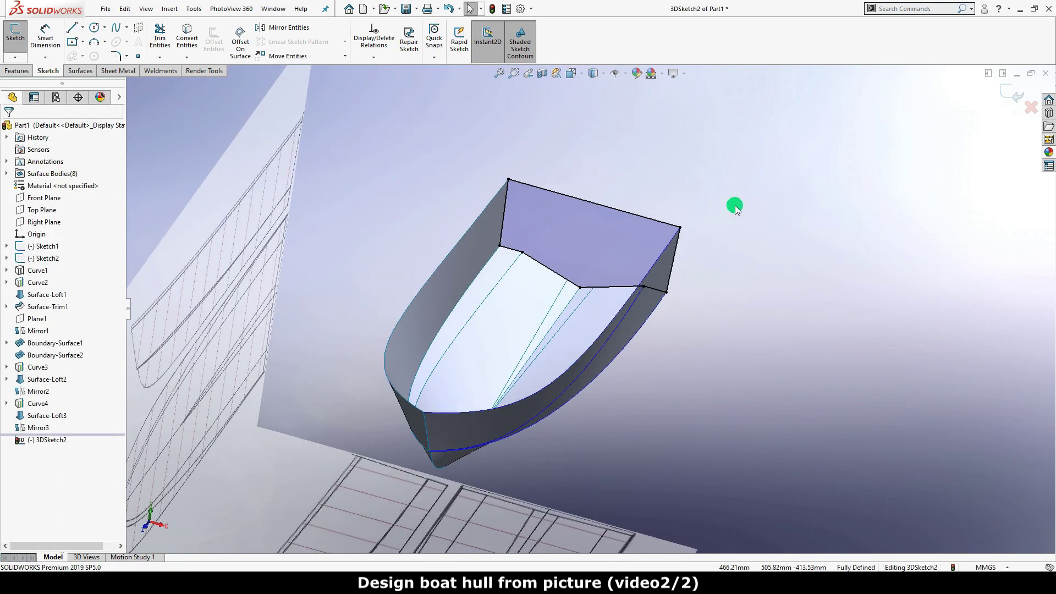
{"action": "left_click", "coordinate": [1011, 93]}
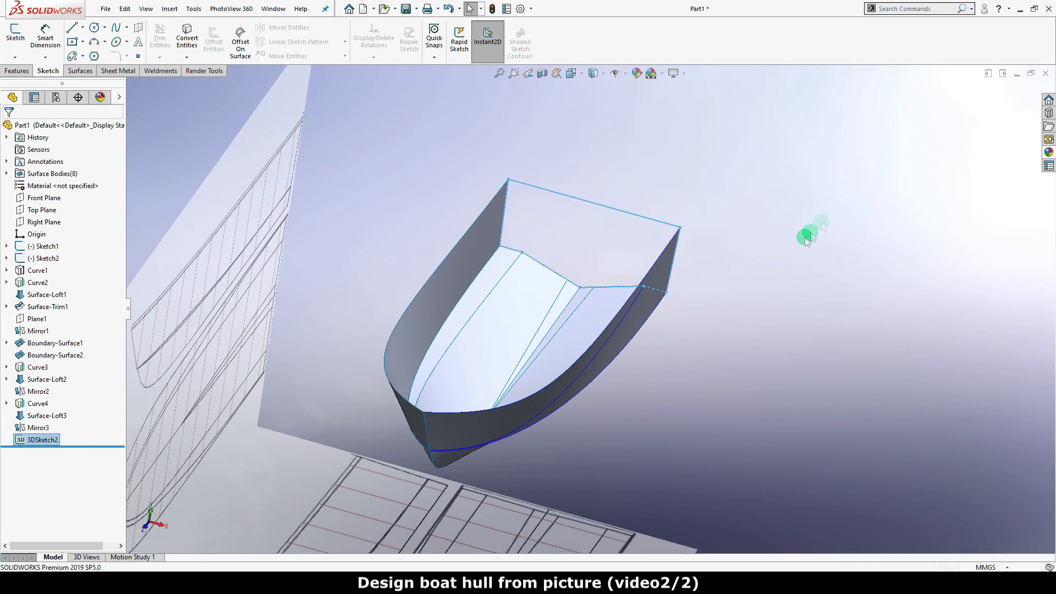
Create Surface-Fill1 with 3DSketch2 as the patch boundary to close the transom.
{"action": "left_click", "coordinate": [86, 76]}
{"action": "left_click", "coordinate": [162, 38]}
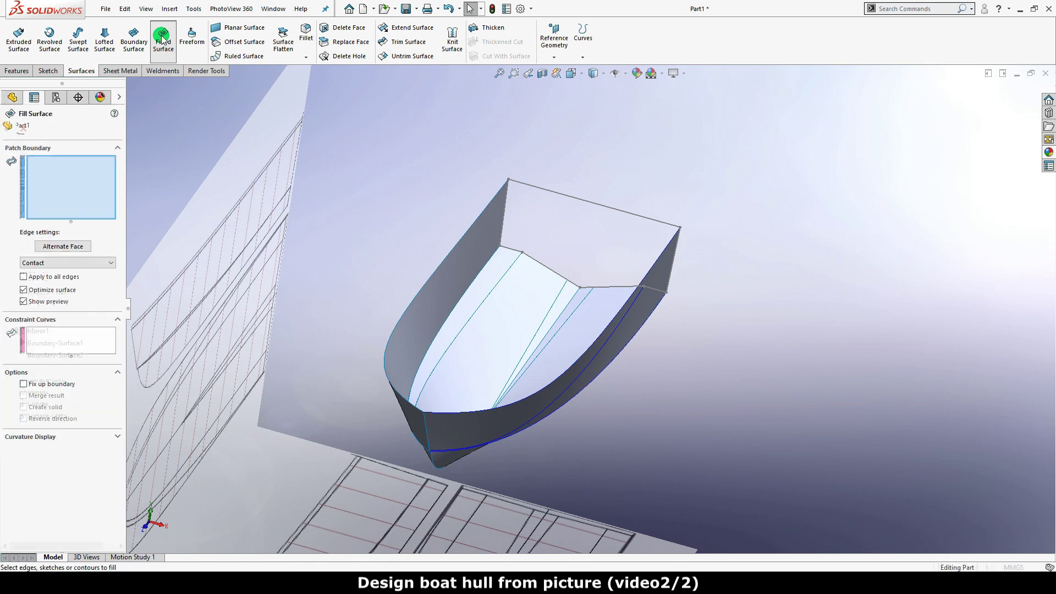
{"action": "left_click", "coordinate": [542, 189]}
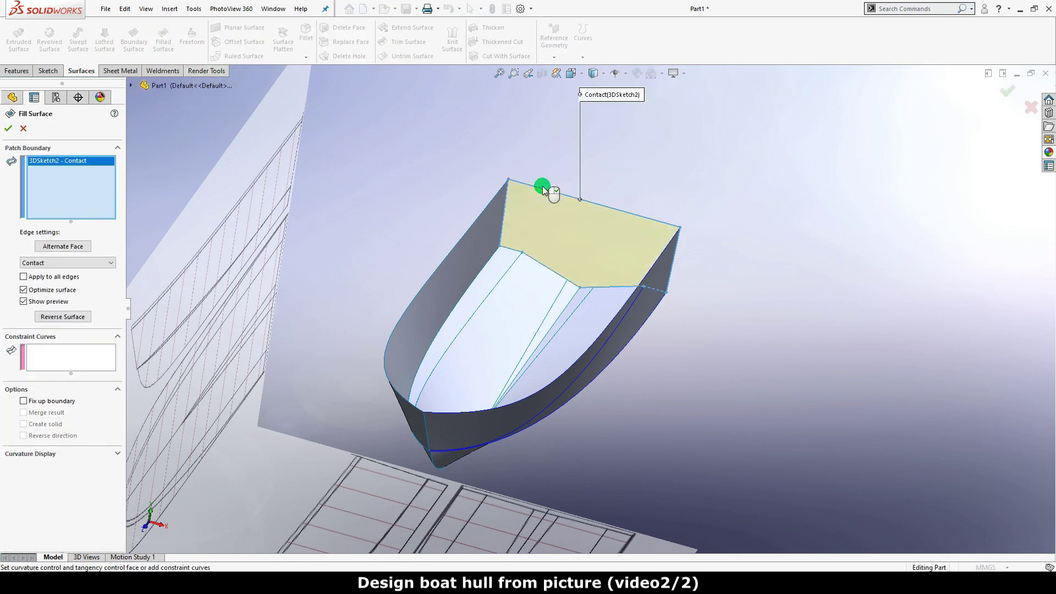
{"action": "right_click", "coordinate": [709, 155]}
{"action": "left_click", "coordinate": [736, 227]}
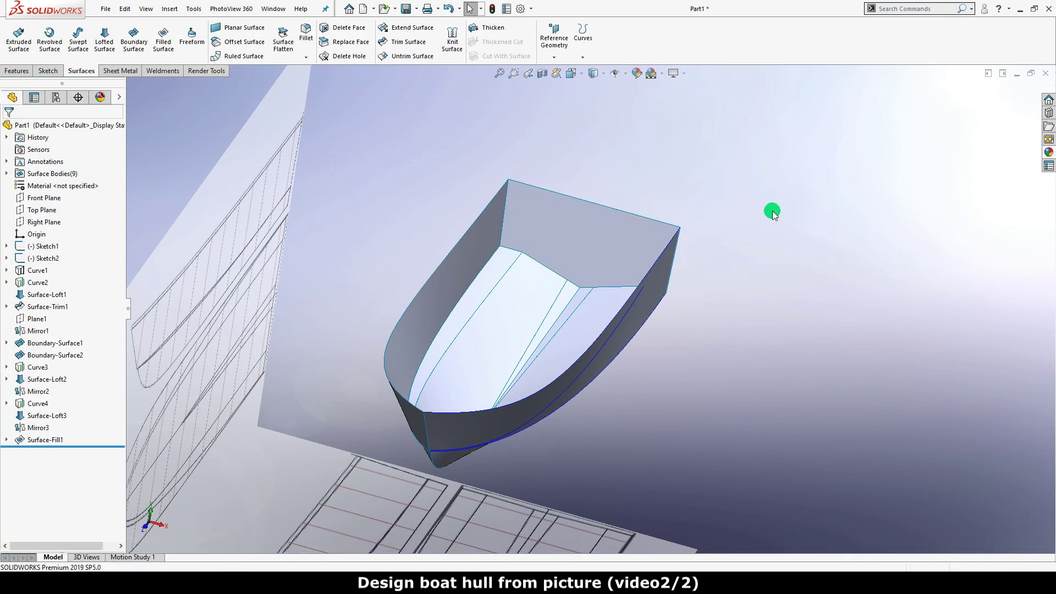
{"action": "mouse_move", "coordinate": [772, 211]}
{"action": "middle_mouse_down"}
{"action": "mouse_move", "coordinate": [750, 202]}
{"action": "mouse_move", "coordinate": [765, 209]}
{"action": "middle_mouse_up"}
Apply polished beech wood to the whole Part1 and hide all reference image planes, sketches and curves.
{"action": "left_click", "coordinate": [1049, 153]}
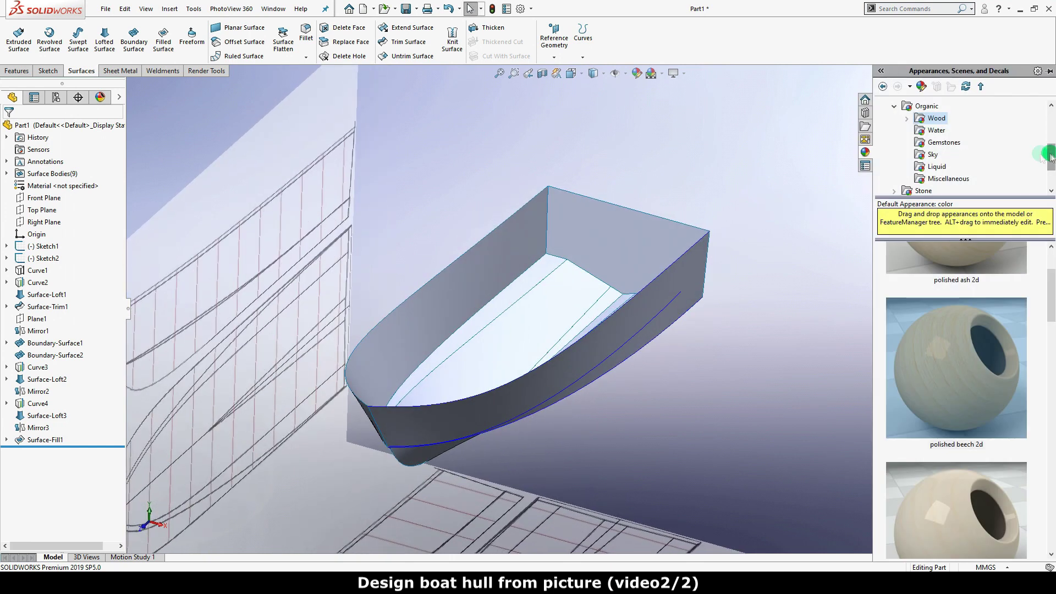
{"action": "left_click", "coordinate": [933, 118]}
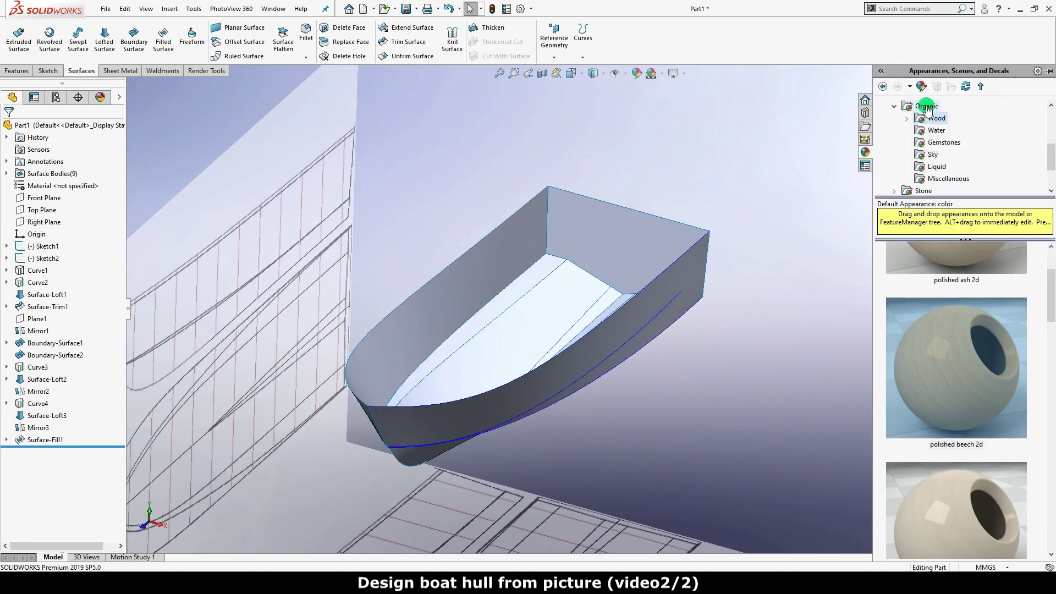
{"action": "left_click_drag", "start_coordinate": [956, 358], "coordinate": [570, 301]}
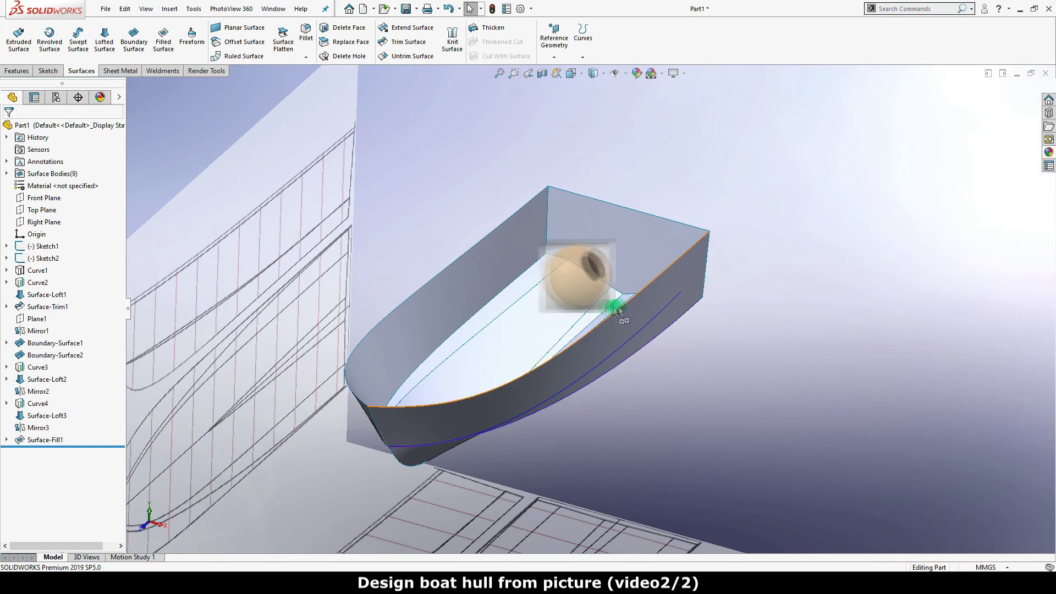
{"action": "left_click", "coordinate": [586, 297]}
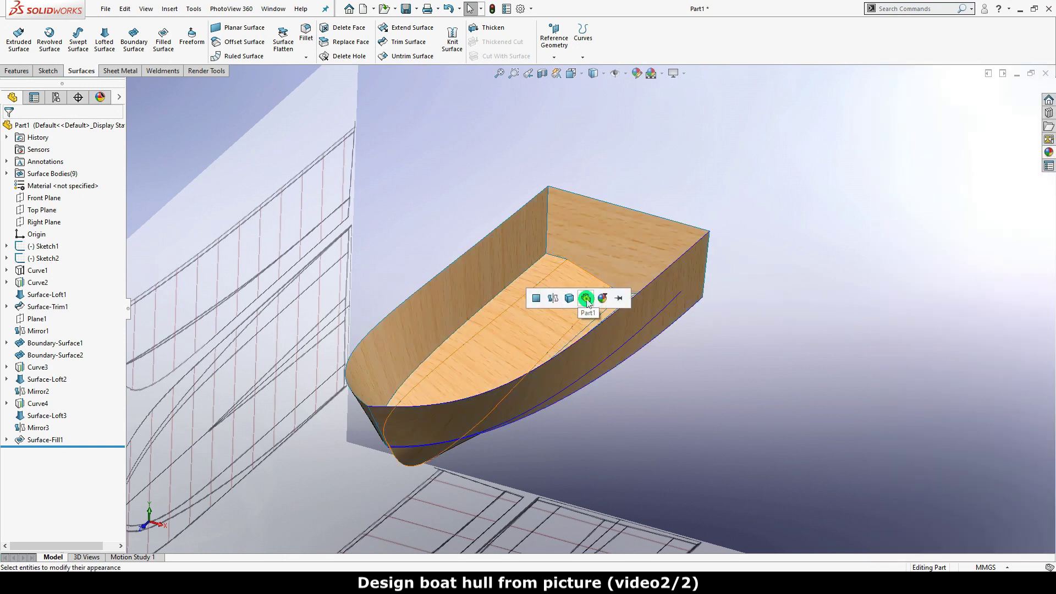
{"action": "scroll", "coordinate": [798, 300], "scroll_direction": "up", "scroll_amount": 2}
{"action": "middle_click_drag", "start_coordinate": [771, 312], "coordinate": [680, 173]}
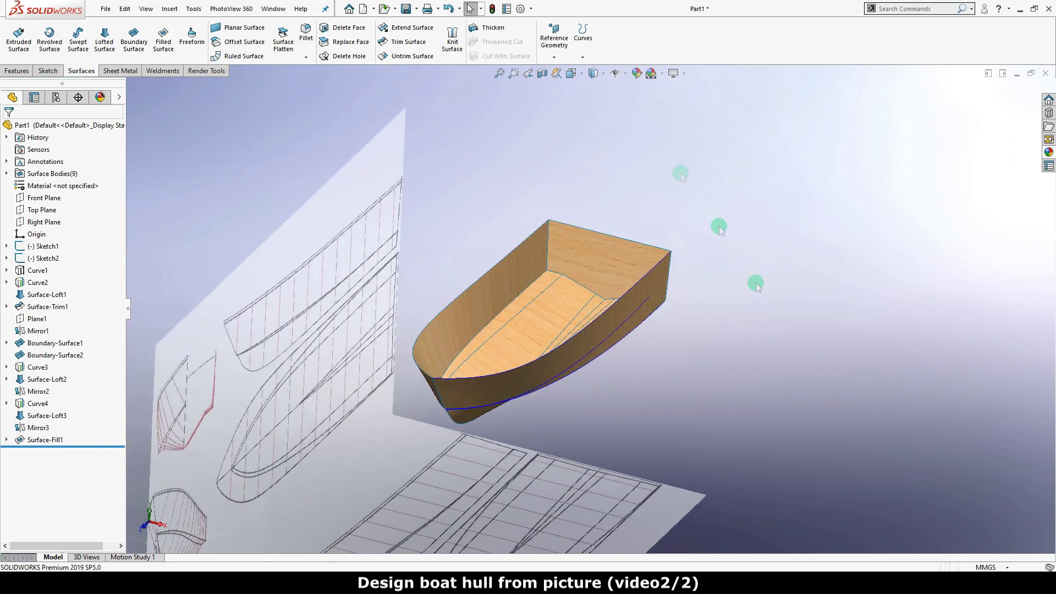
{"action": "left_click", "coordinate": [615, 76]}
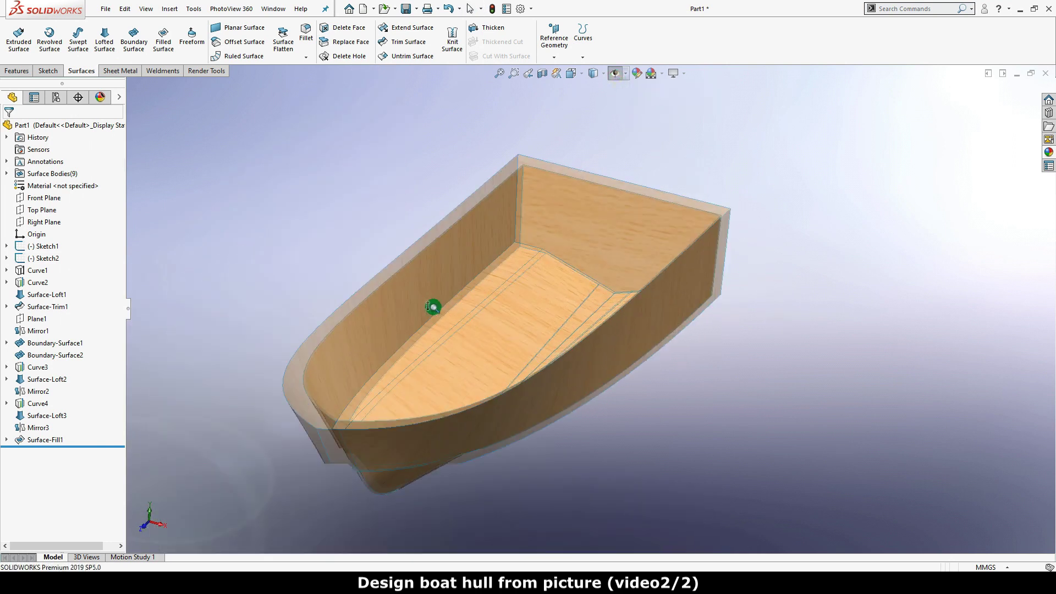